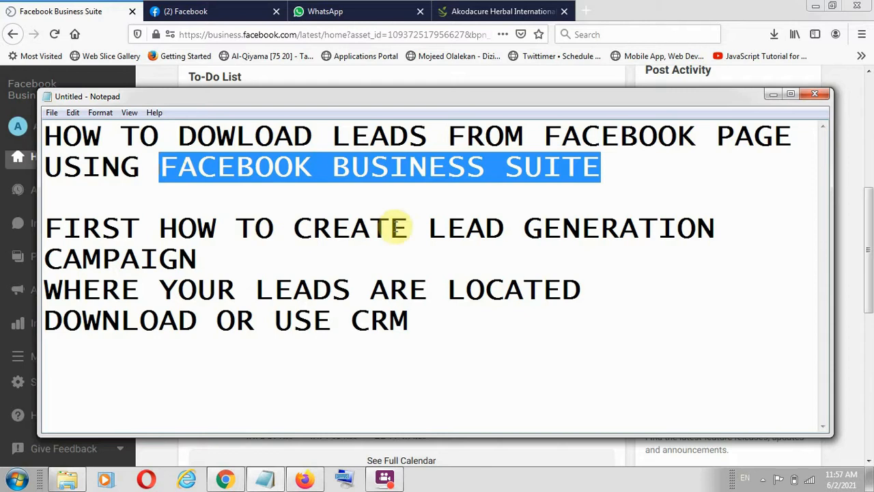
Review the Notepad outline by highlighting the points on creating a lead generation campaign, locating leads, and downloading them or using a CRM.
left_click_drag(727, 230, 346, 234)
left_click(232, 257)
left_click_drag(232, 256, 76, 228)
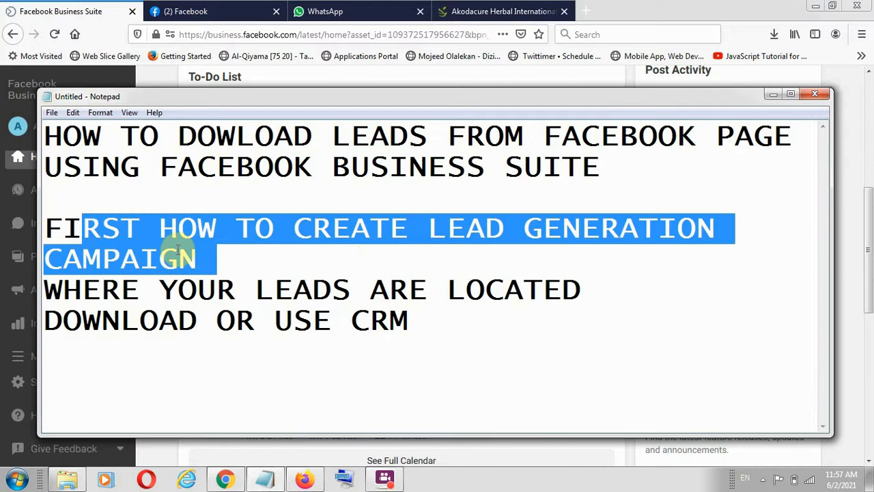
left_click_drag(598, 289, 163, 285)
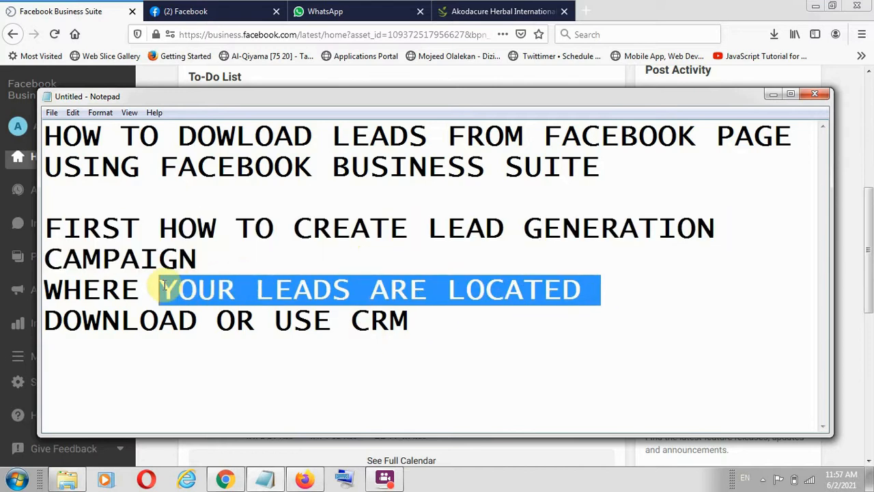
left_click(198, 318)
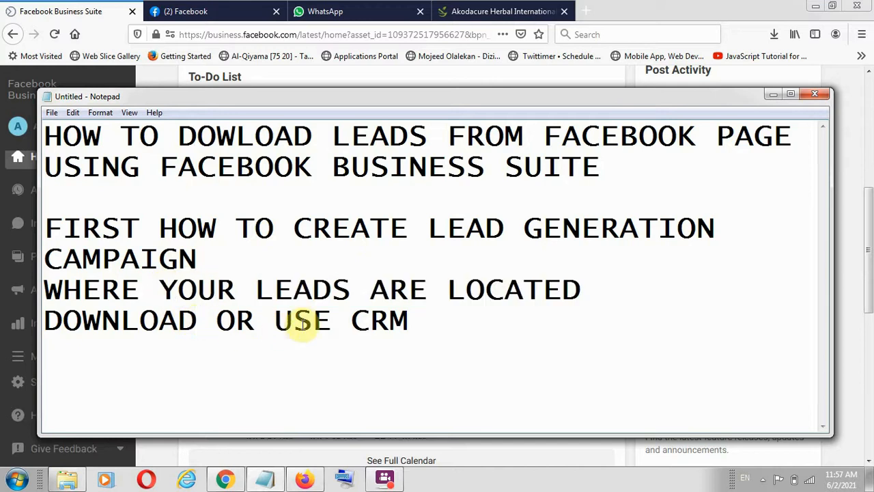
left_click_drag(199, 320, 10, 321)
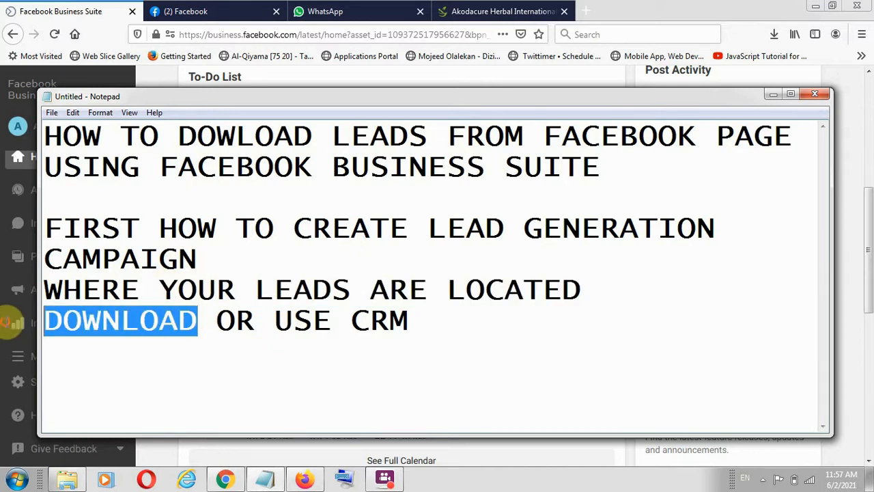
left_click_drag(331, 319, 476, 318)
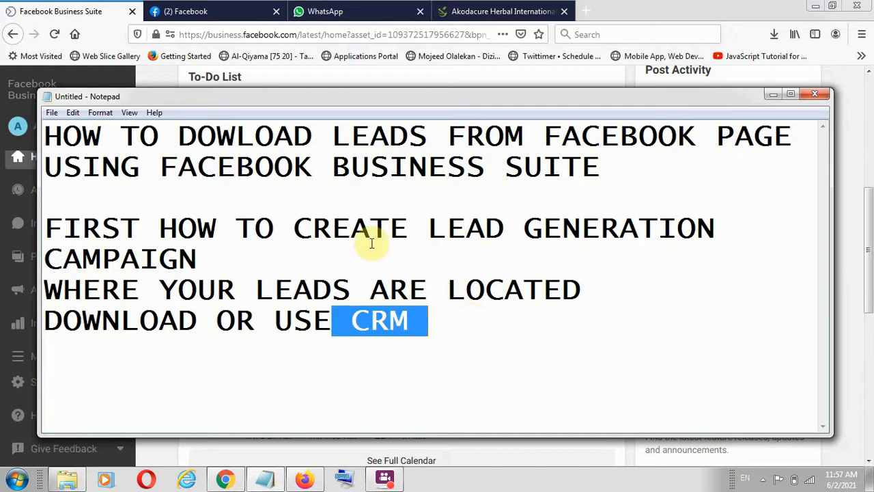
Look through the Akodacure website's home page and the Akodacure Herbal International post in the Facebook feed.
left_click(490, 12)
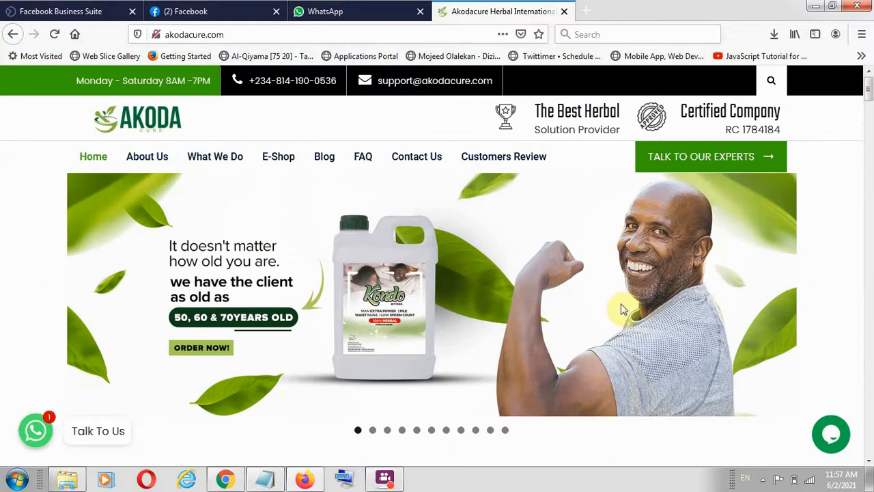
left_click(212, 11)
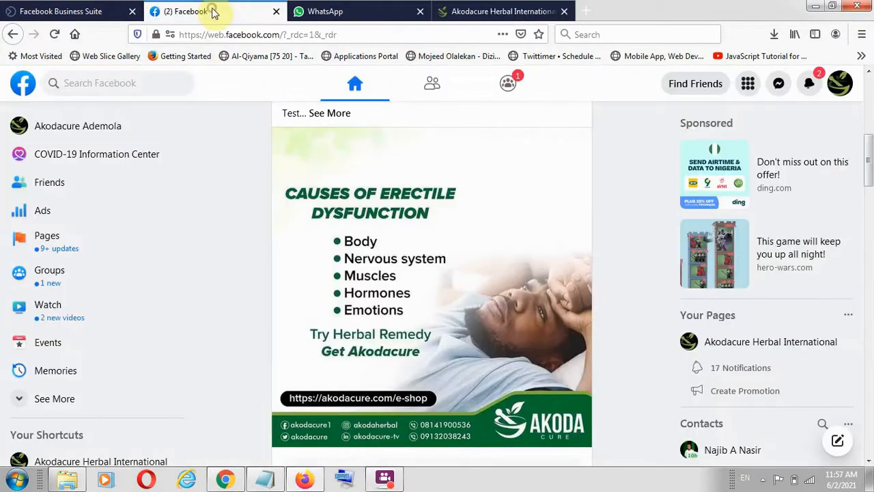
scroll(469, 356, "up", 4)
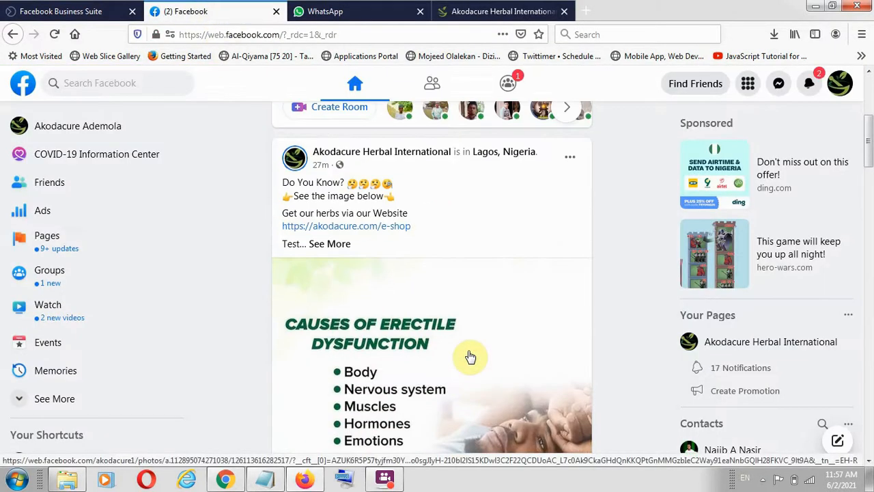
scroll(468, 356, "down", 3)
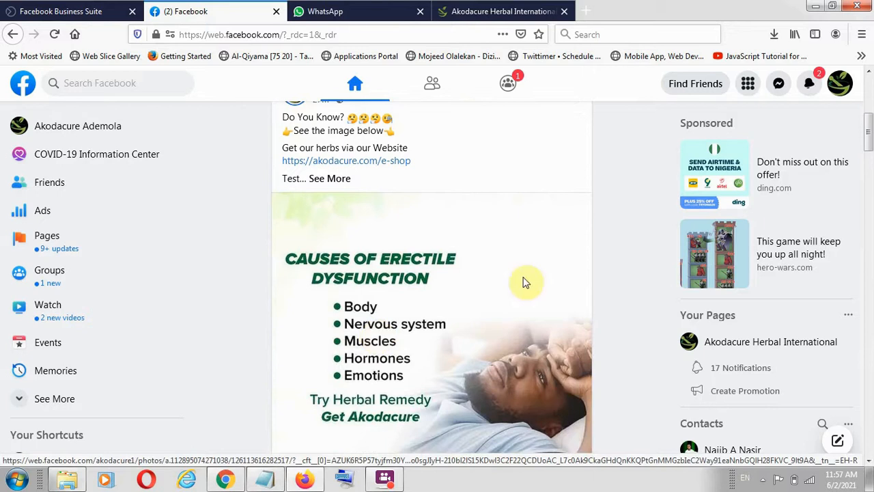
left_click(482, 11)
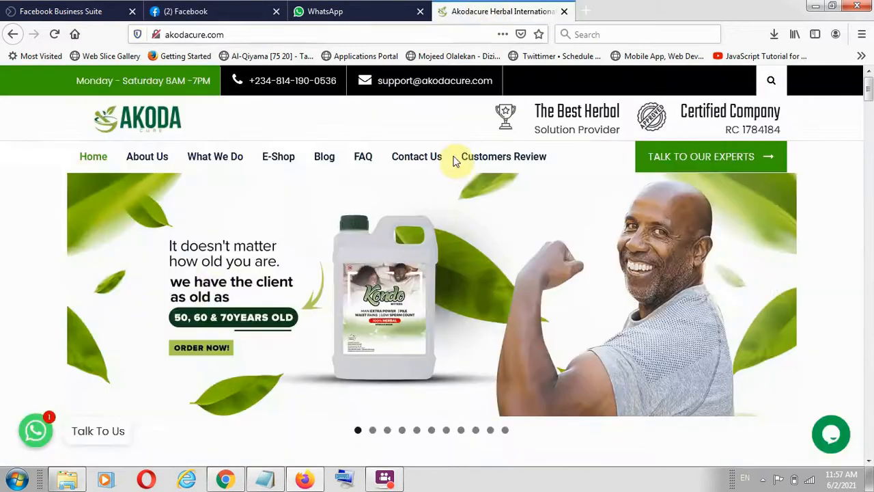
scroll(275, 285, "down", 2)
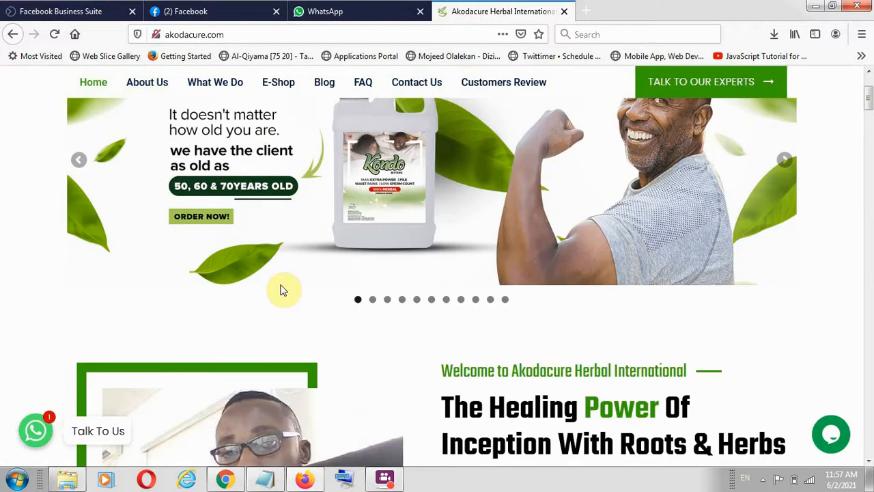
scroll(295, 299, "down", 5)
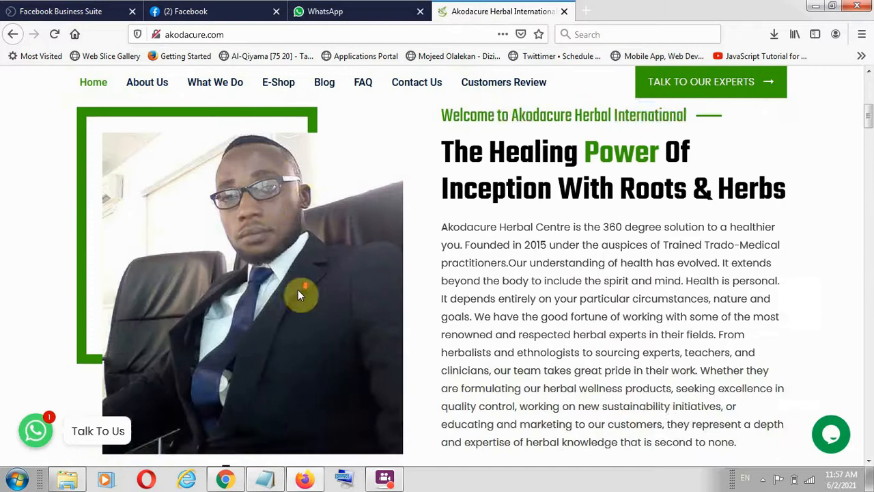
scroll(297, 293, "down", 7)
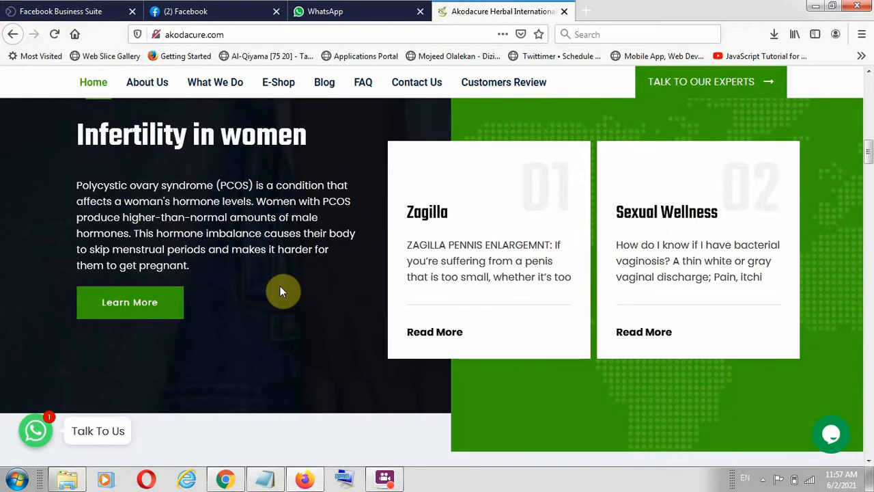
scroll(280, 292, "up", 10)
Go to the Ad Center in Facebook Business Suite and open the full details in Ads Manager.
left_click(103, 11)
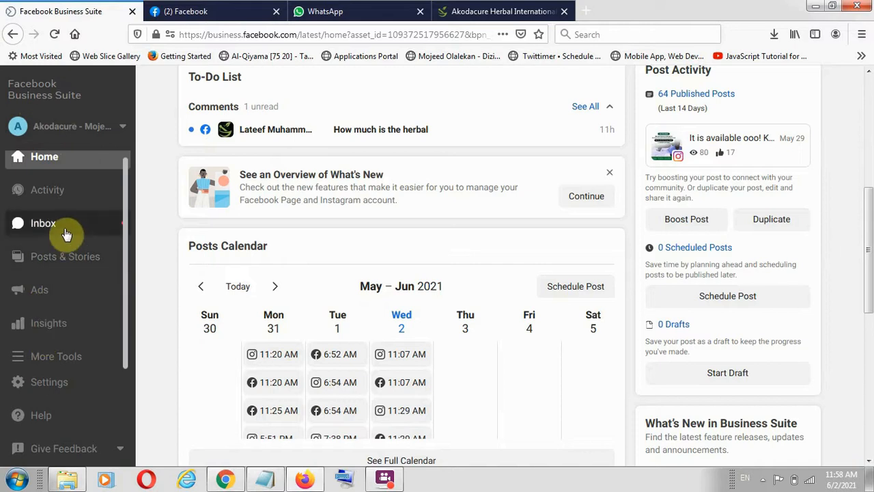
left_click(38, 291)
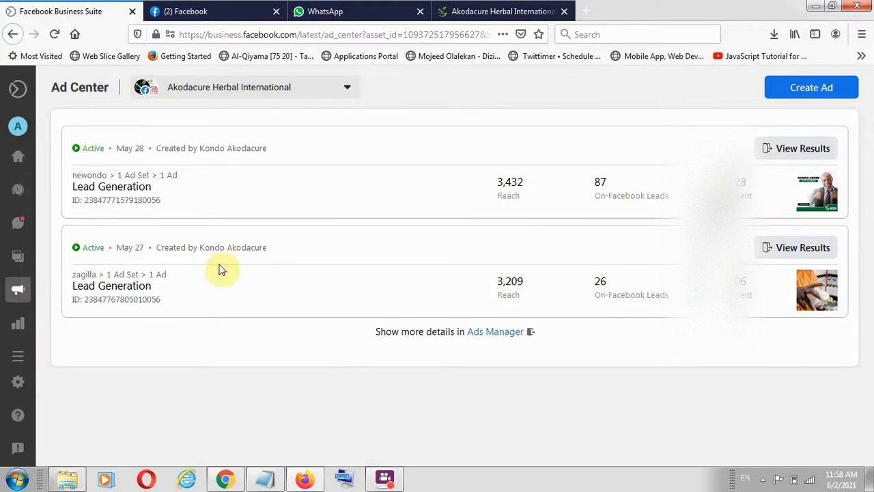
left_click(485, 333)
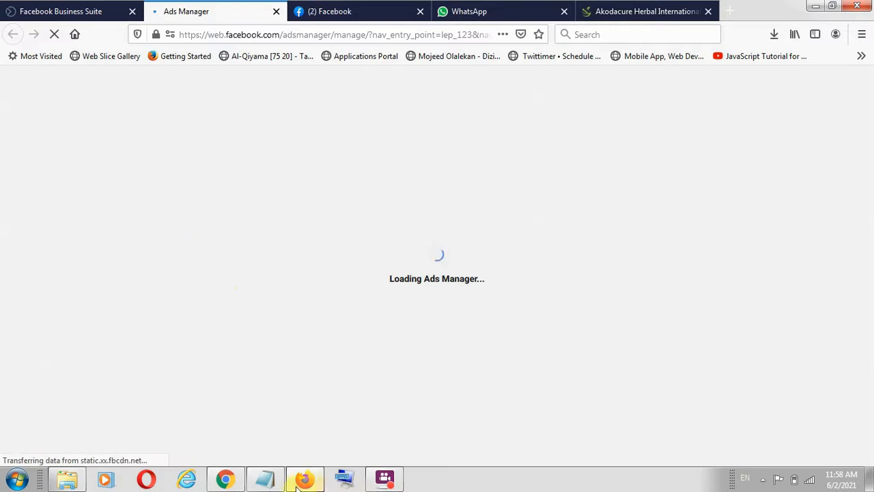
Switch to the Notepad outline and highlight the words "LEAD GENERATION".
left_click(265, 478)
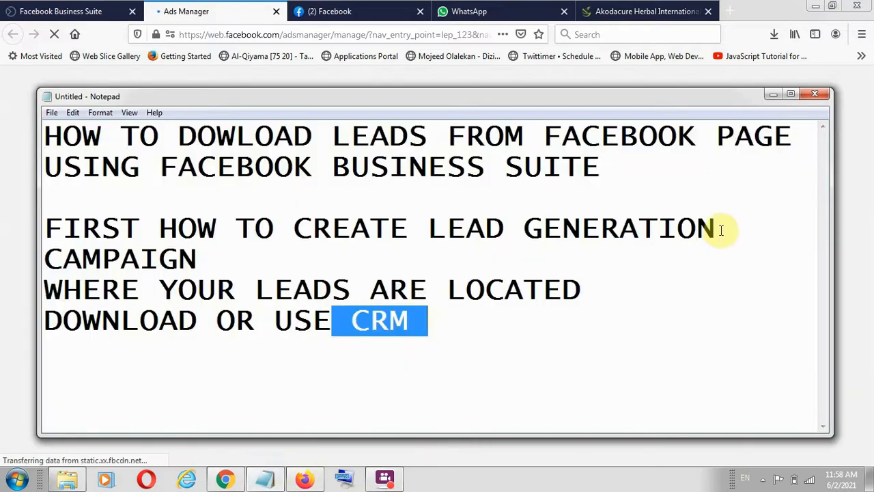
left_click_drag(717, 228, 425, 225)
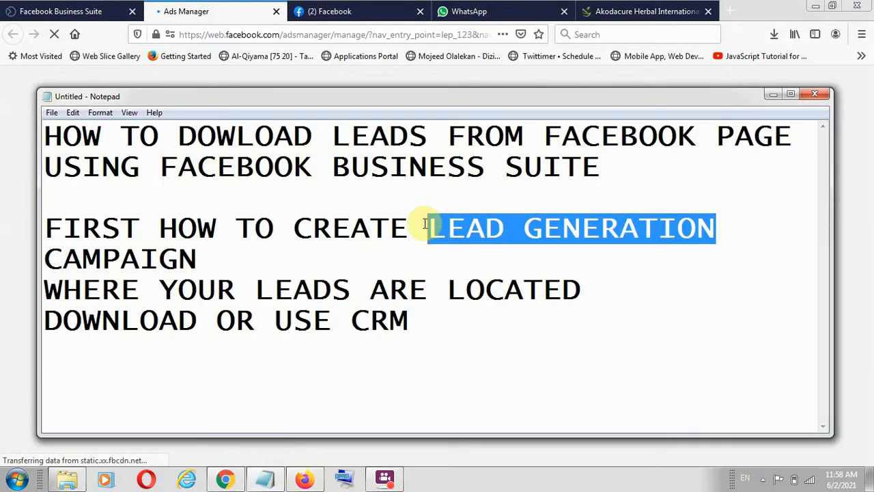
left_click(523, 229)
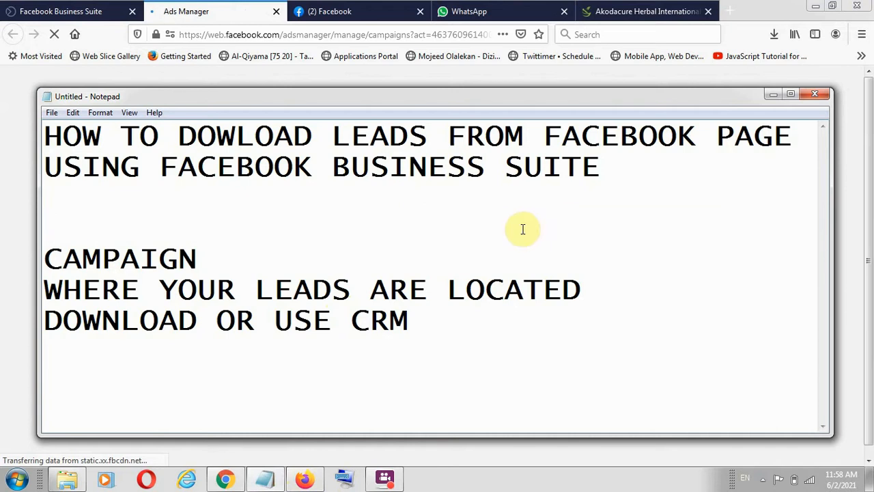
left_click_drag(717, 229, 428, 232)
Add the lines "traffics", "audience", "prospects" and "customers" below the outline, separated from it by a blank line.
left_click(428, 353)
key("Return")
key("Return")
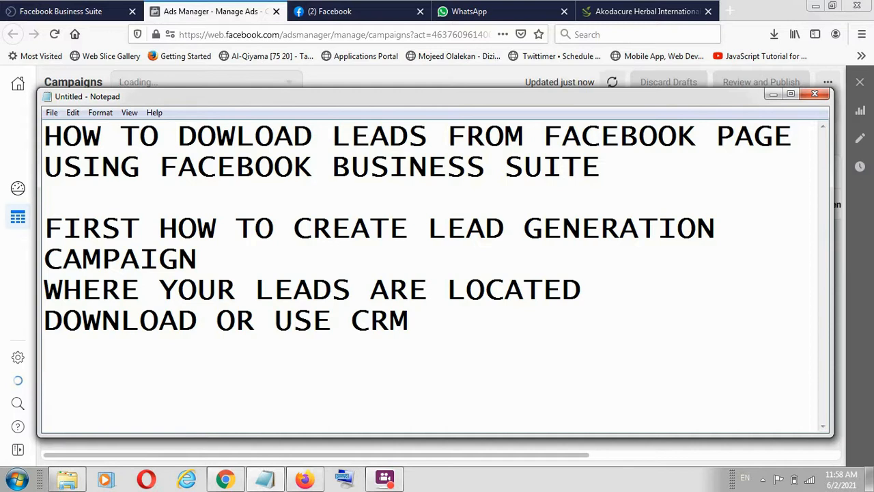
type("tr")
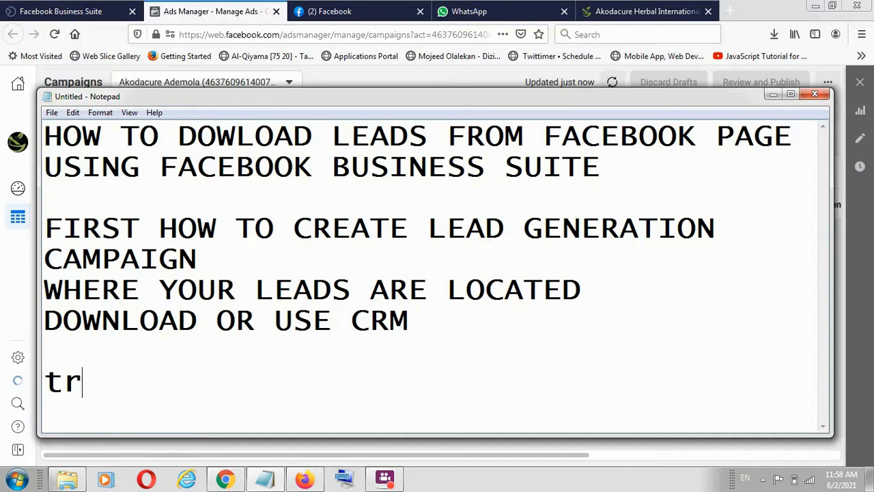
type("affics")
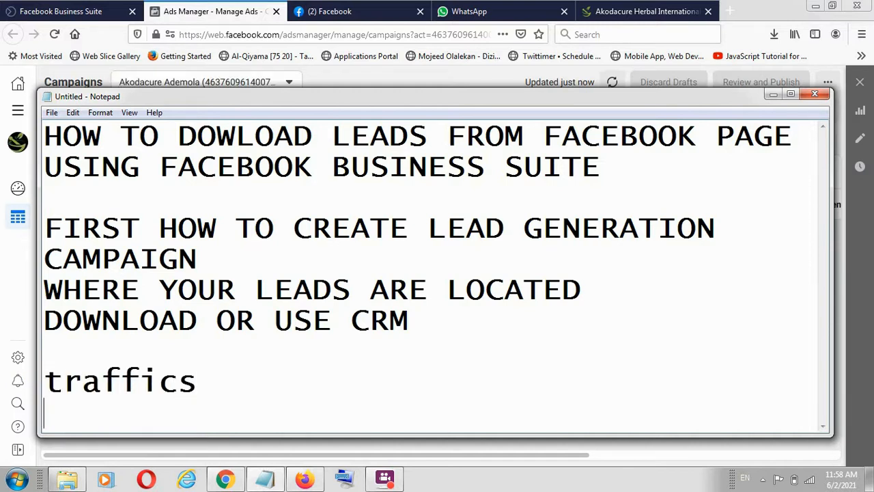
key("Return")
type("audience")
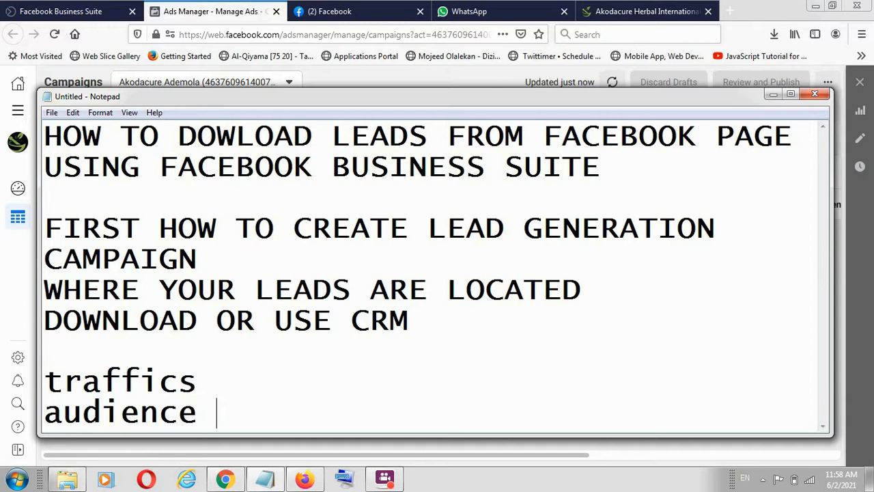
key("Return")
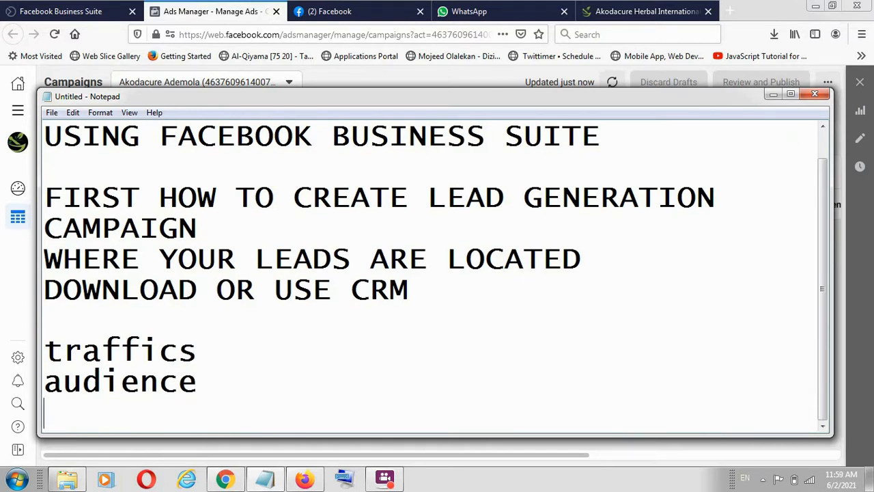
type("prospects")
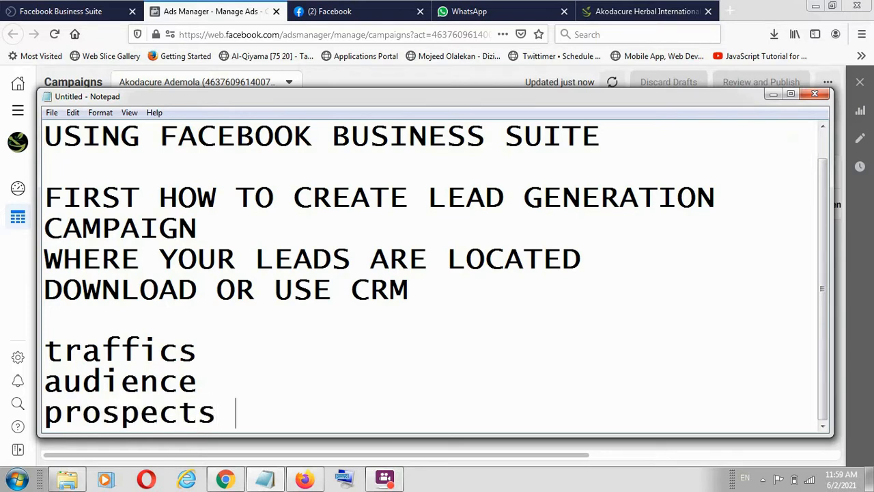
key("Return")
type("customers")
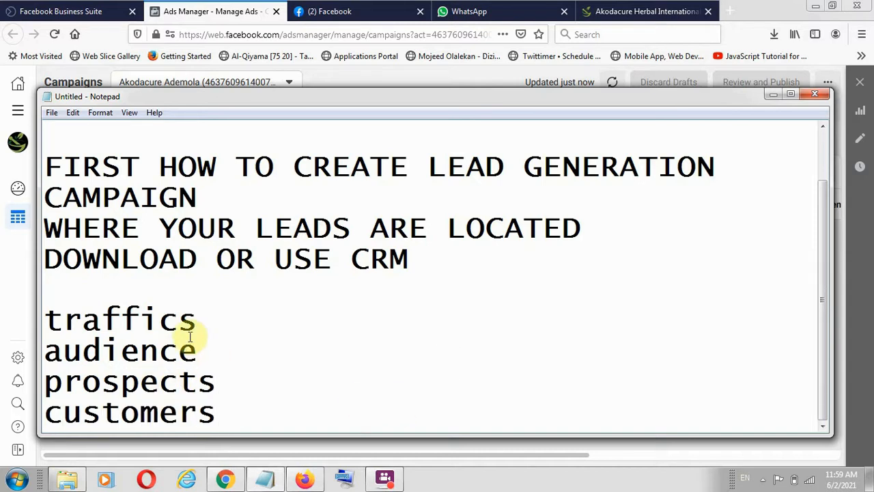
Review the new notes by highlighting traffics, audience, prospects, "LEAD GENERATION" and customers in turn.
left_click_drag(199, 349, 180, 351)
left_click_drag(232, 325, 51, 327)
left_click_drag(196, 348, 41, 353)
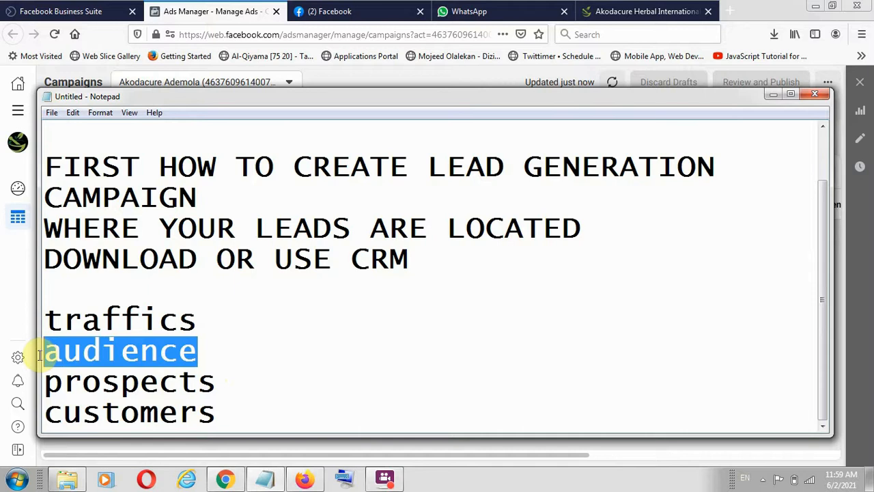
left_click_drag(218, 380, 41, 381)
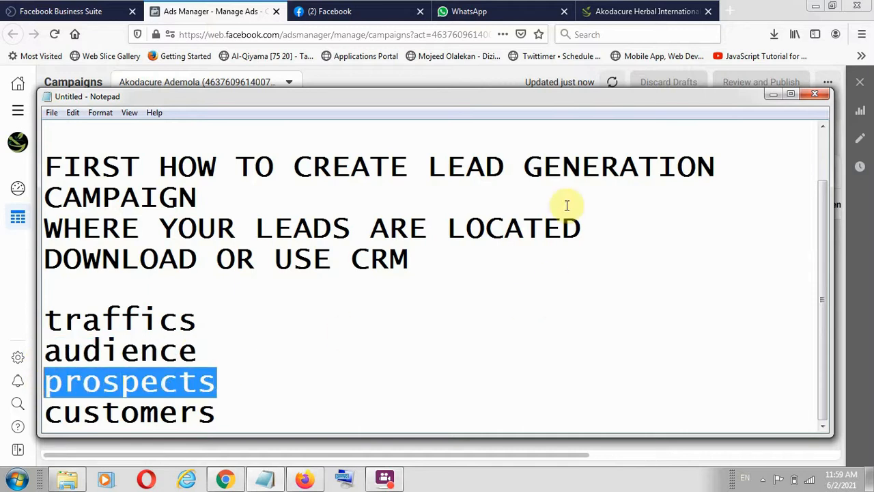
left_click(703, 162)
left_click_drag(703, 163, 432, 169)
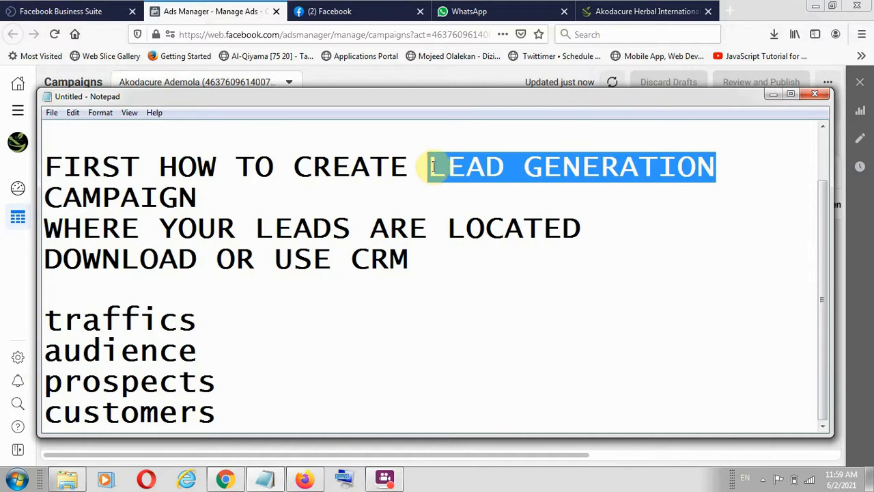
left_click(219, 408)
left_click_drag(228, 410, 124, 414)
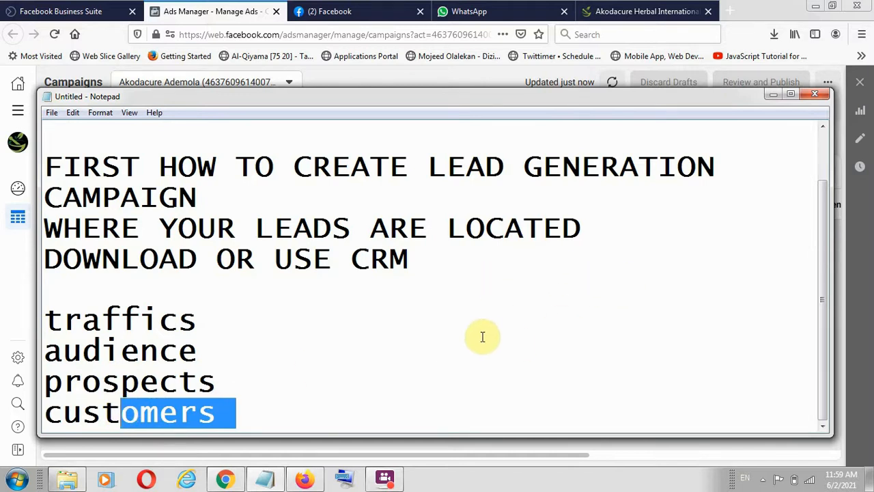
Return to Ads Manager and start creating a new campaign.
left_click(238, 6)
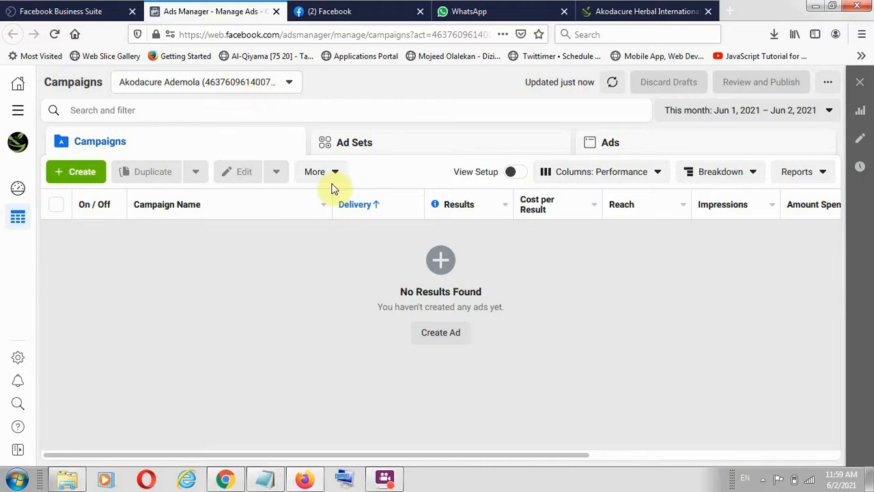
left_click(81, 174)
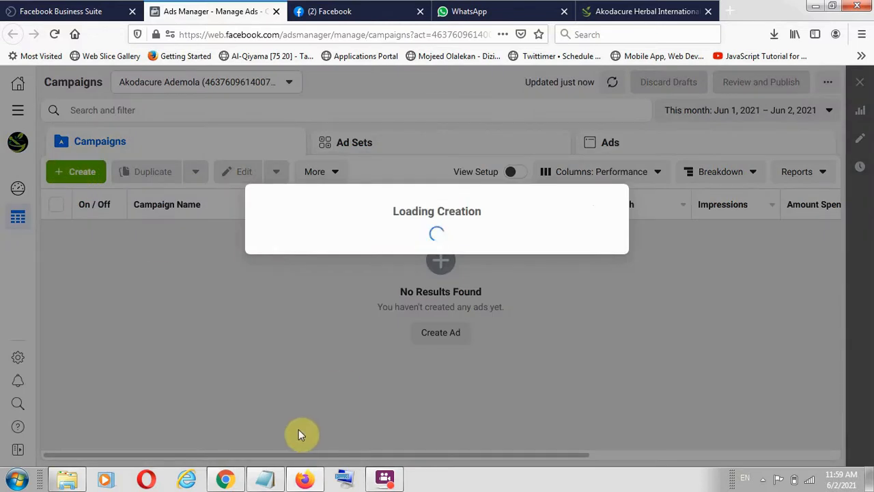
In the Notepad notes, change the "traffics" line to "traffic source - Facebook".
left_click(264, 480)
left_click(235, 330)
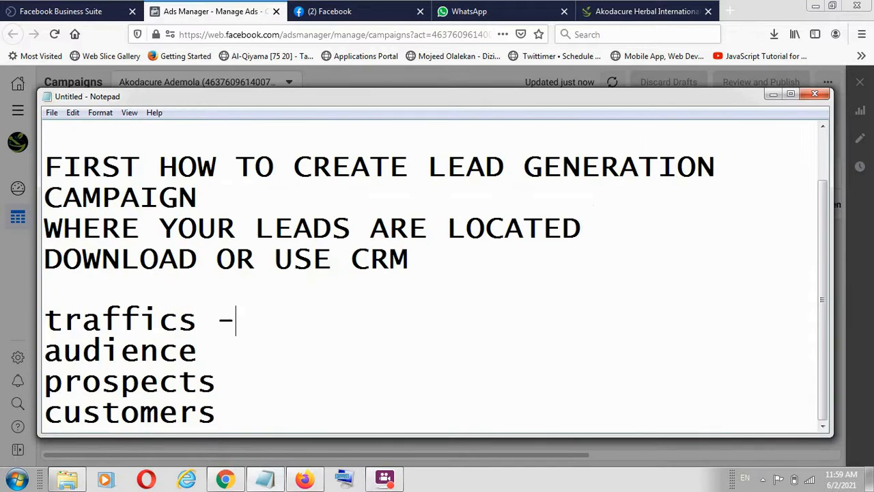
key("BackSpace")
type("source ")
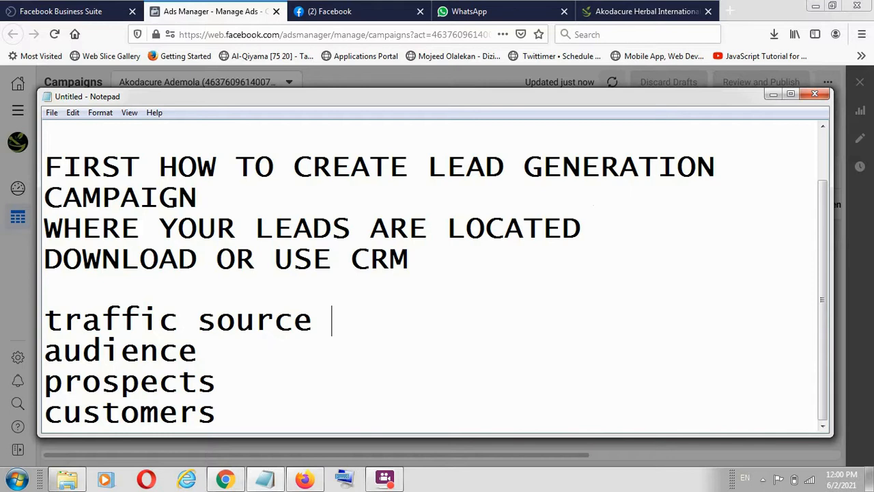
type("- Facebook")
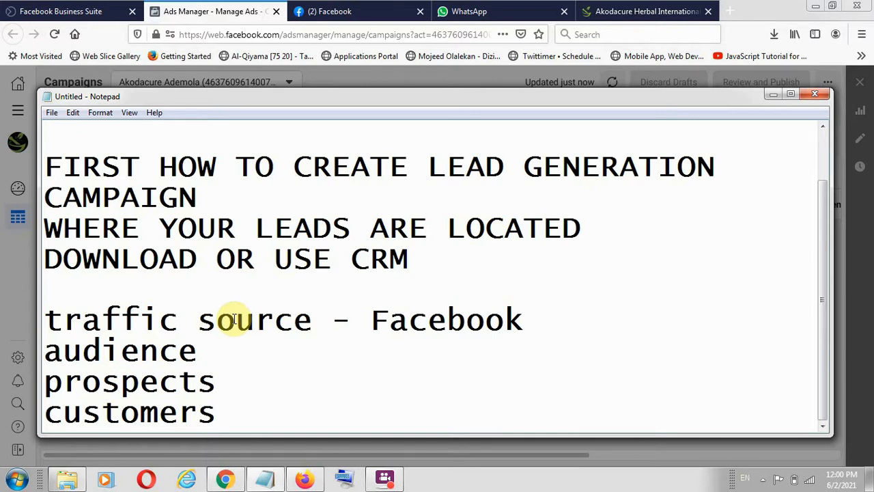
Extend the audience line to "audience - engage, reach" and the prospects line to "prospects - give us data".
type("- en")
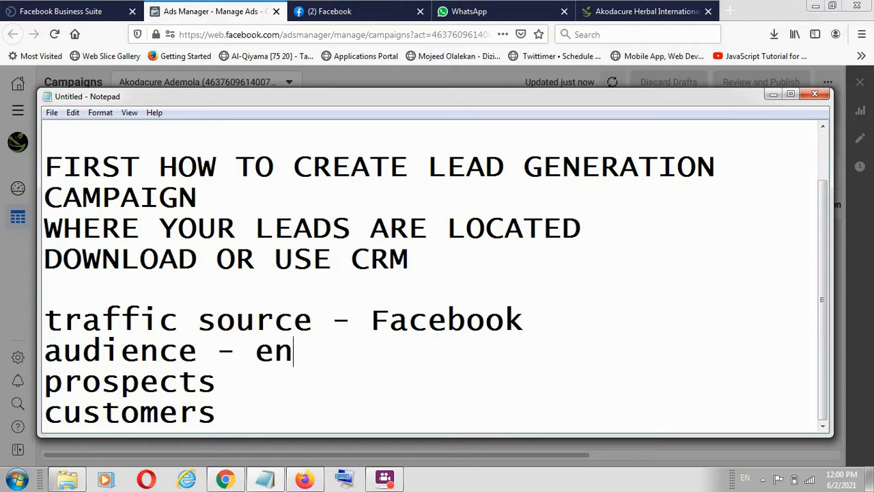
type("gage")
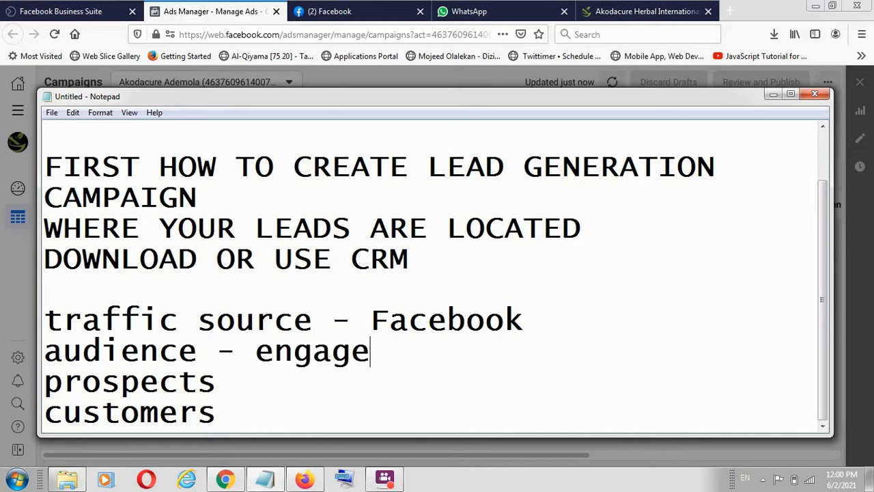
type(", reach")
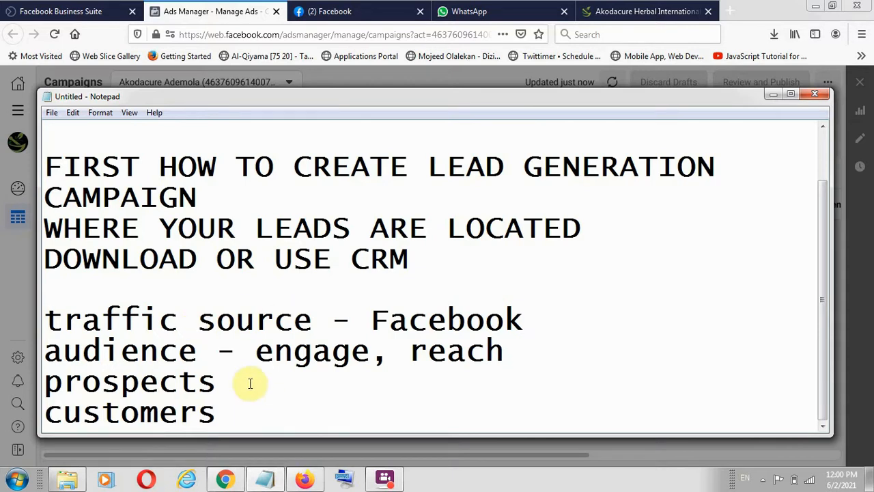
type("- ")
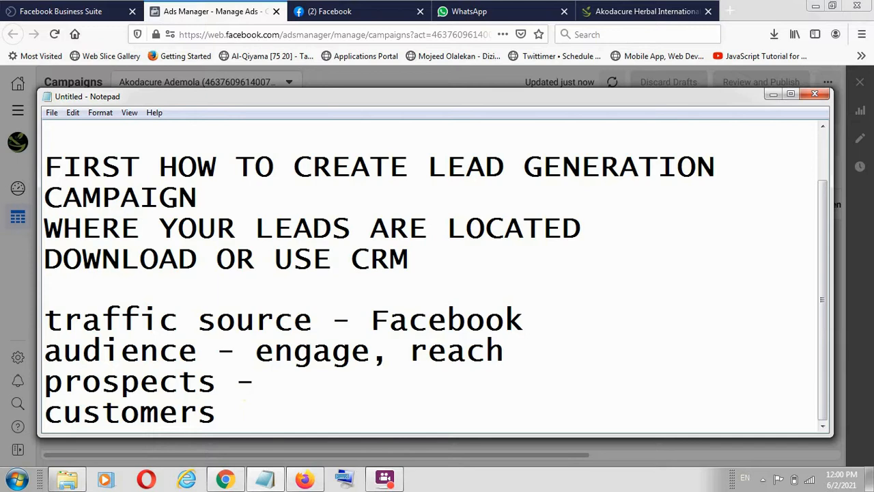
type("give ")
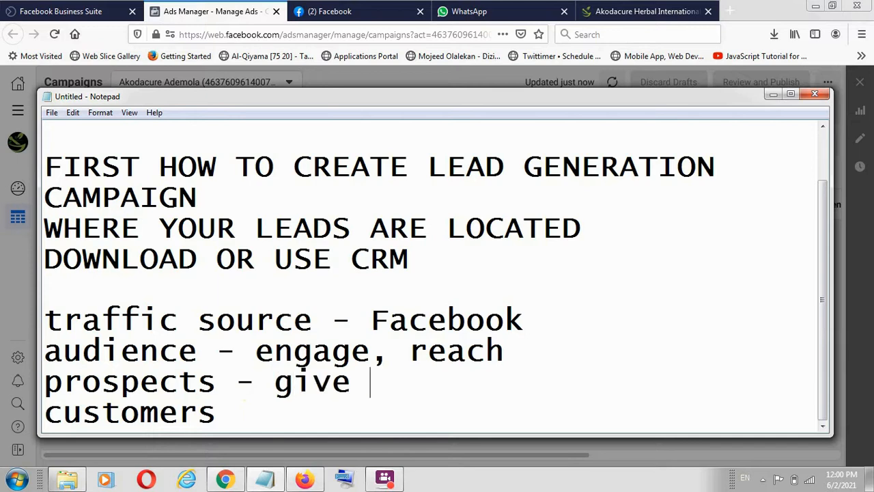
type("us data")
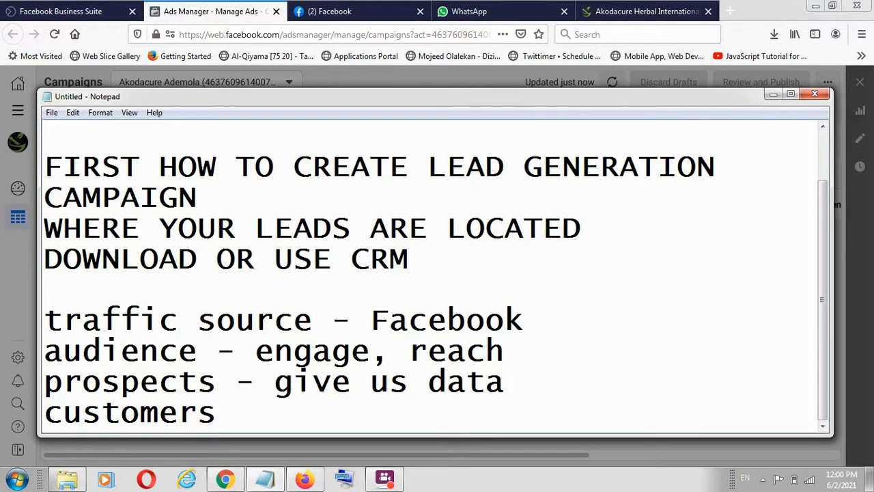
Extend the customers line to "customers - follow up" and highlight the four lines from traffic source to customers for review.
left_click(271, 419)
type("- foll")
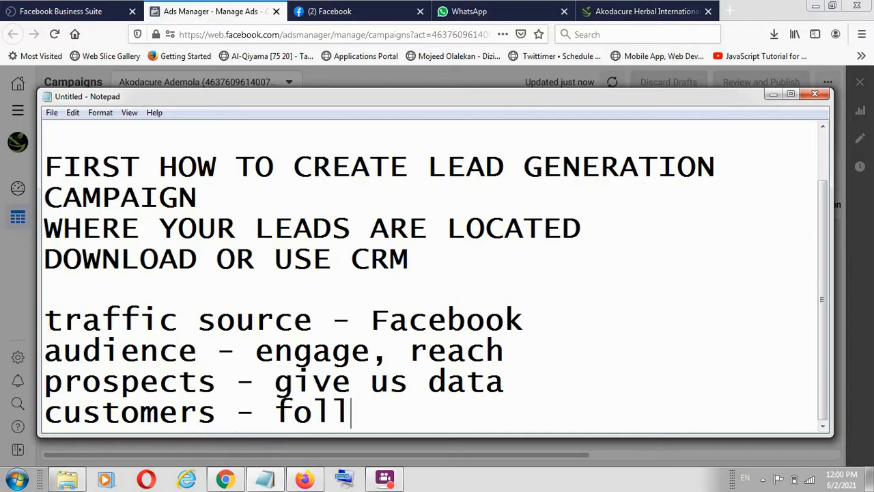
type("ow up")
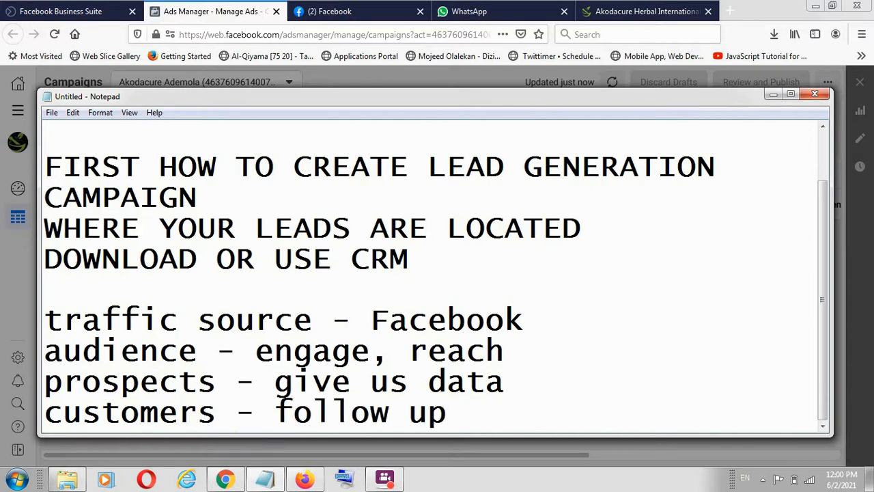
left_click_drag(469, 406, 42, 312)
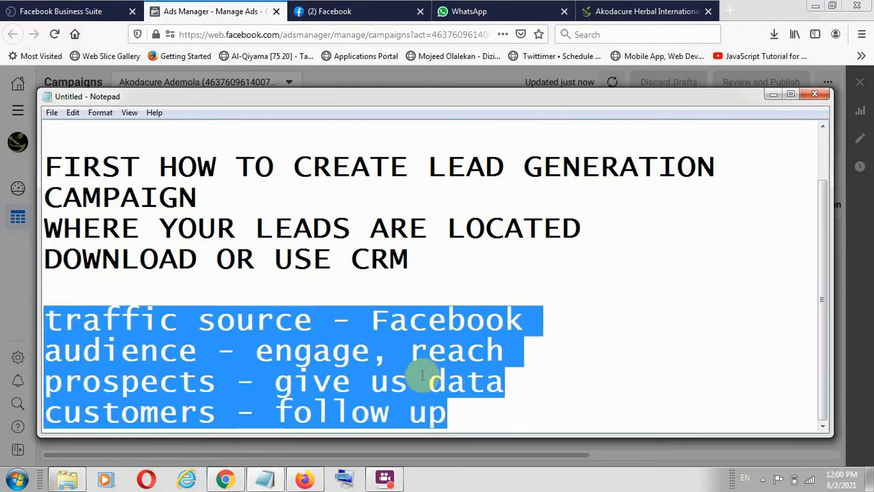
left_click(485, 374)
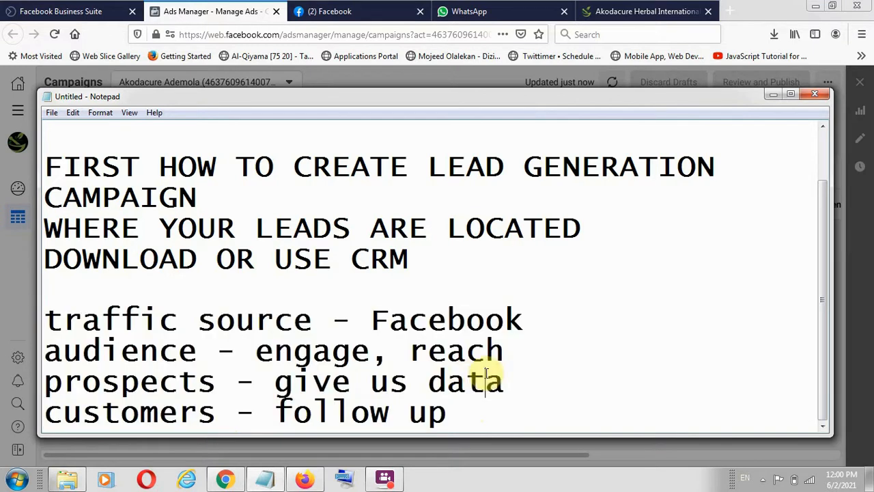
Return to Ads Manager and choose Lead generation as the objective of the new campaign.
left_click(585, 485)
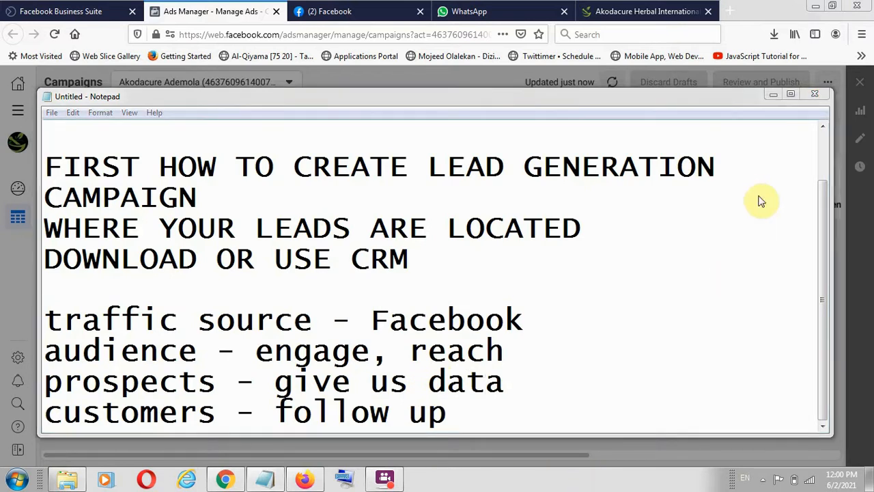
left_click(772, 93)
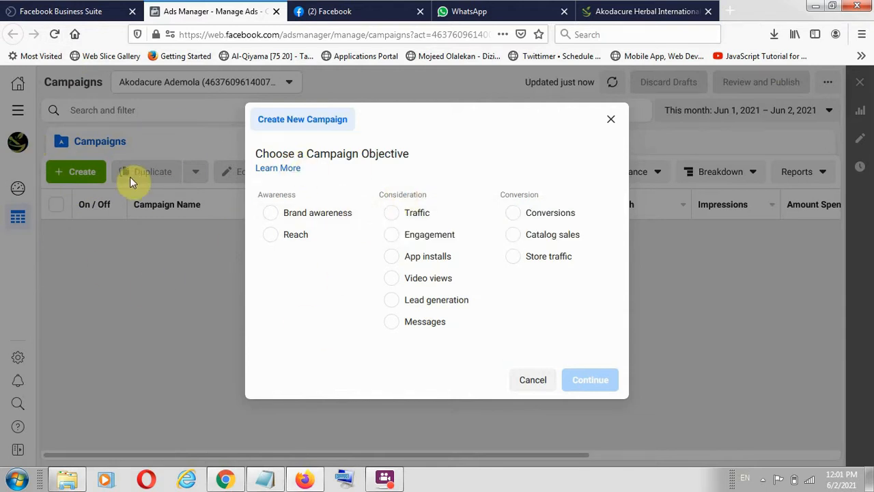
left_click(392, 301)
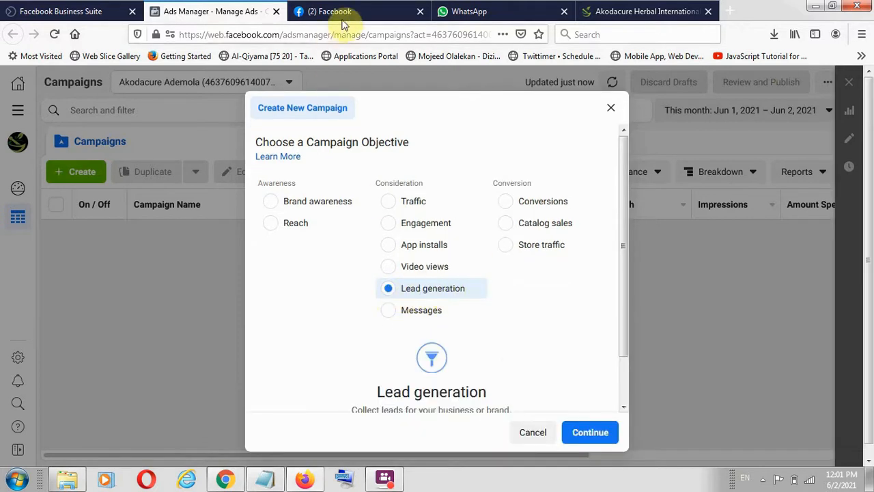
In the Notepad notes, add "form leads" after "Facebook" on the traffic source line and highlight "give us data".
left_click(265, 478)
left_click(566, 321)
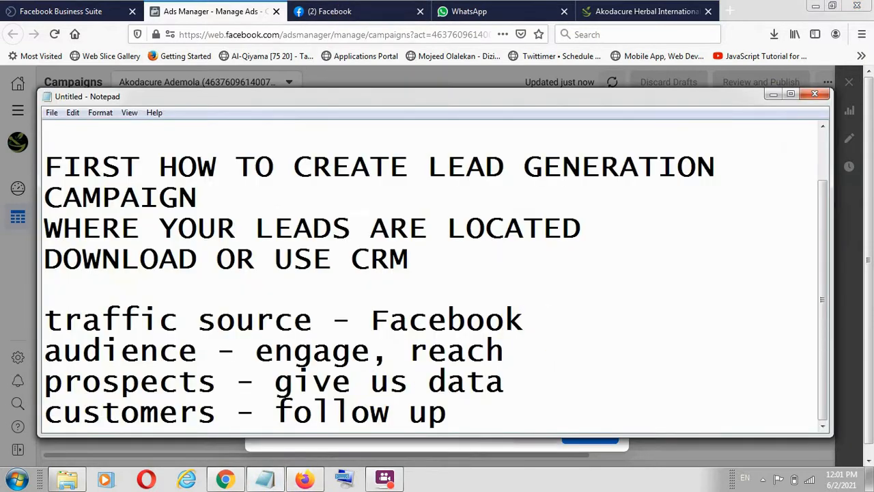
type("form ")
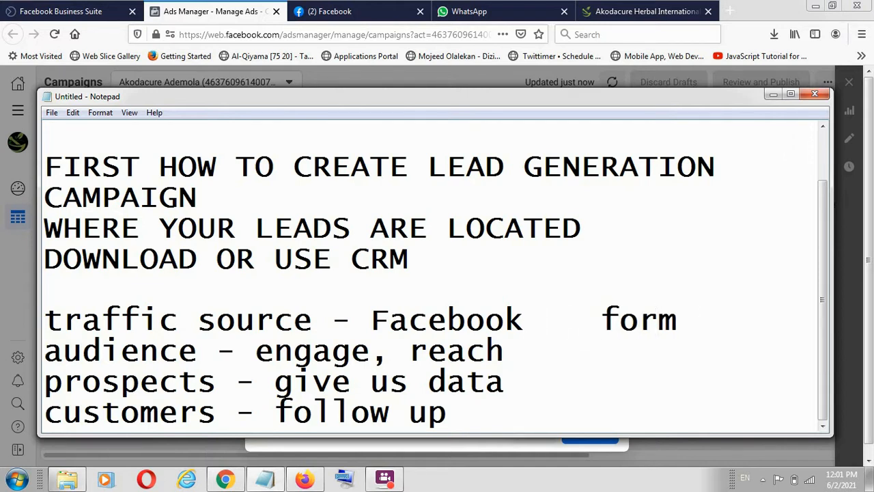
type("  leads")
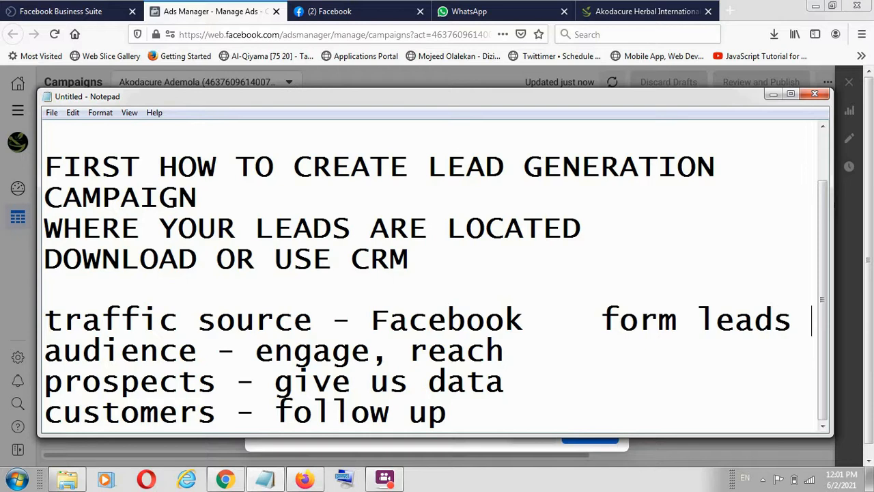
left_click_drag(505, 381, 255, 380)
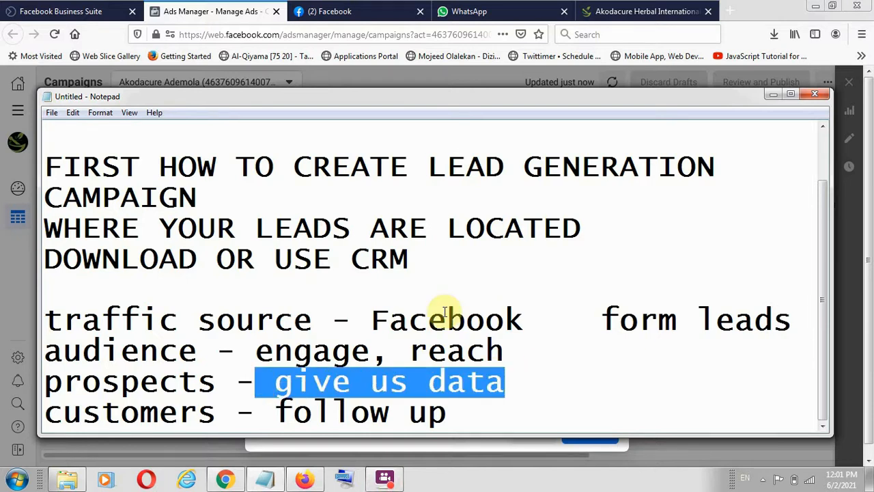
Return to Ads Manager, expand the optional naming section and name the campaign "testing leads".
left_click(332, 11)
left_click(172, 11)
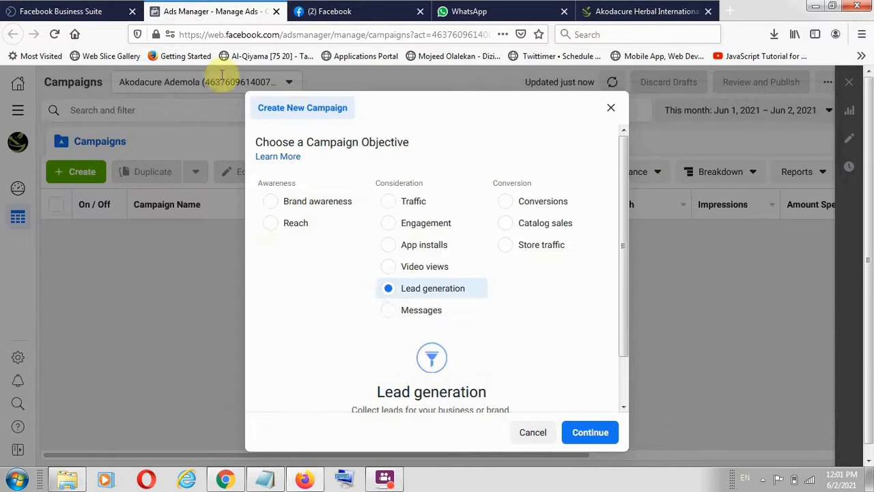
scroll(444, 328, "down", 2)
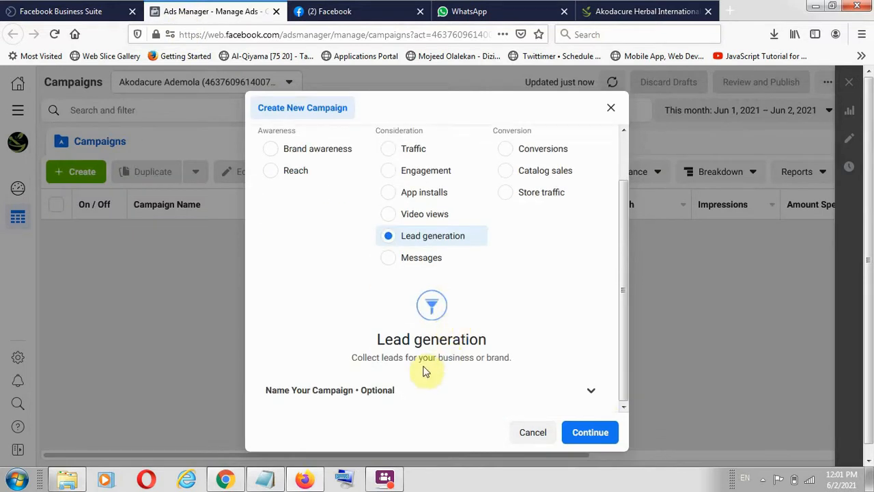
left_click(590, 391)
scroll(384, 384, "down", 3)
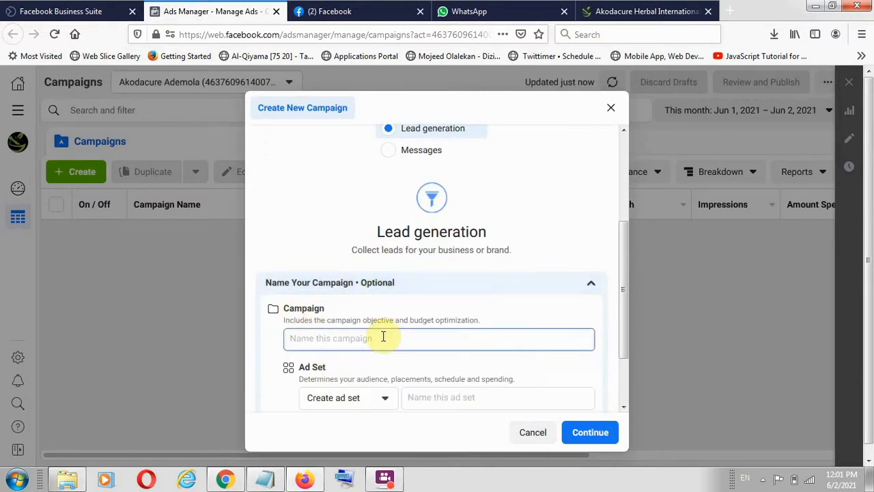
type("testing leads")
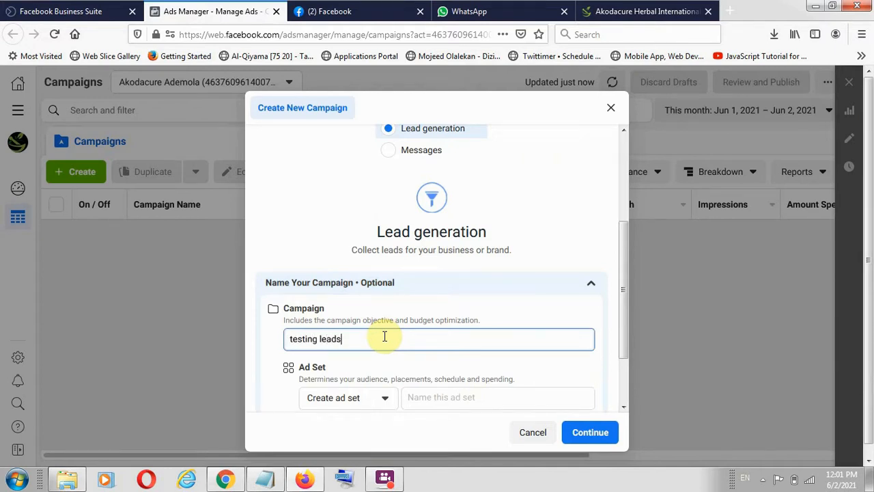
left_click(439, 396)
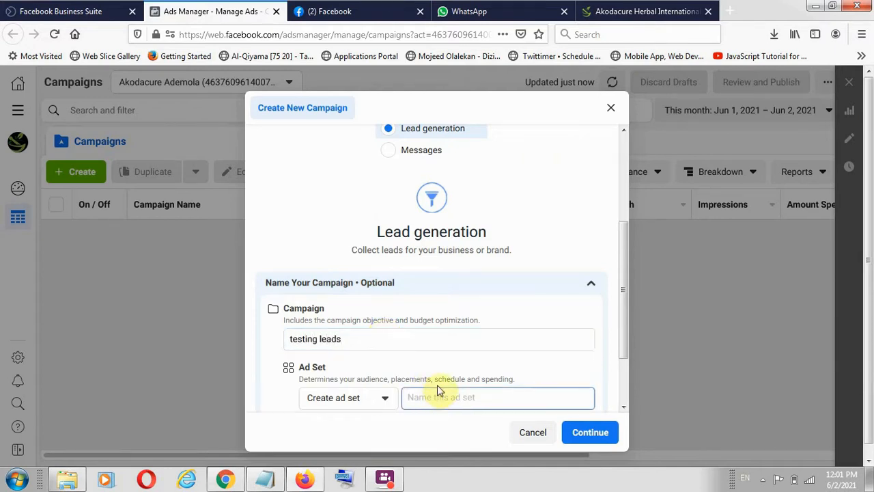
scroll(440, 388, "down", 2)
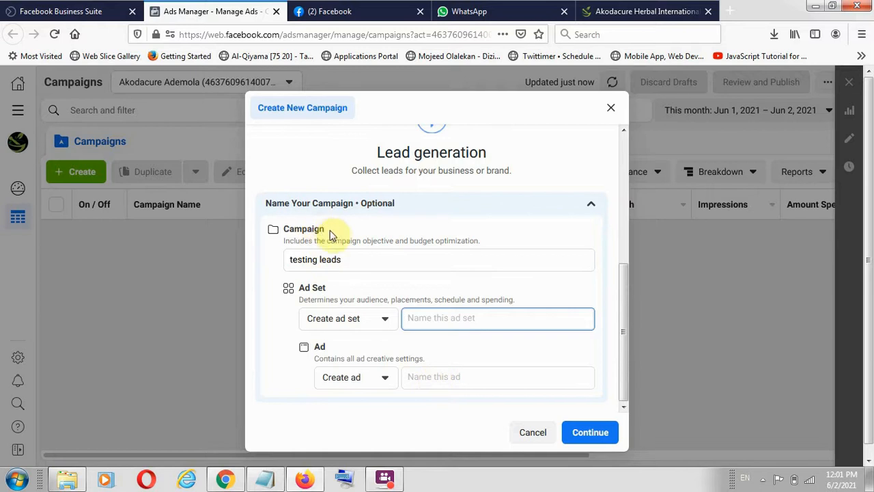
Highlight the Campaign label, then review the traffic source, audience, prospects and customers lines in the Notepad notes.
left_click_drag(333, 234, 277, 226)
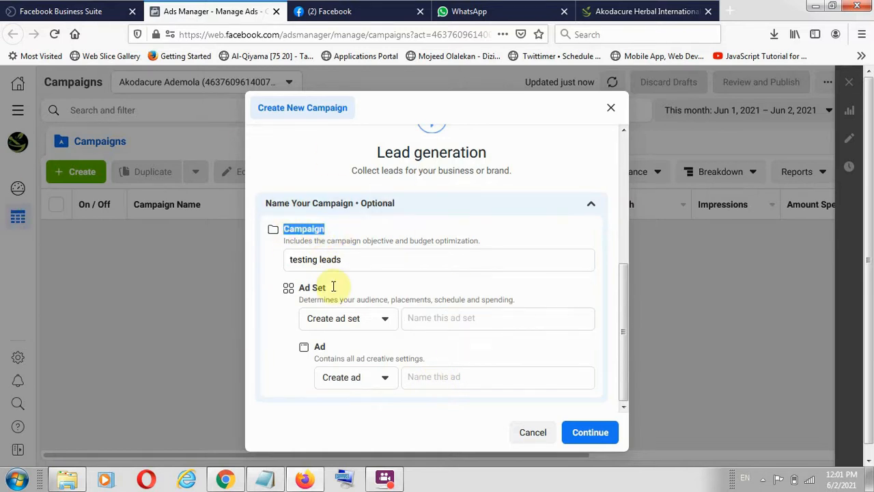
left_click(264, 478)
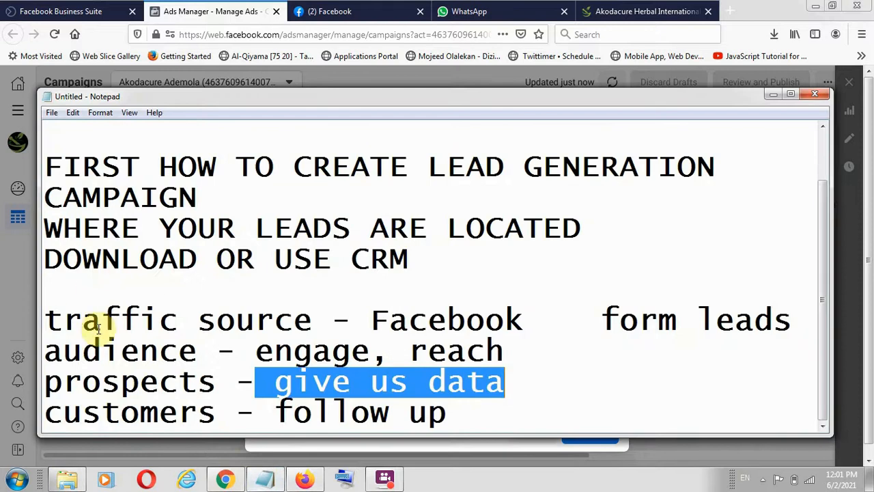
left_click_drag(62, 319, 328, 319)
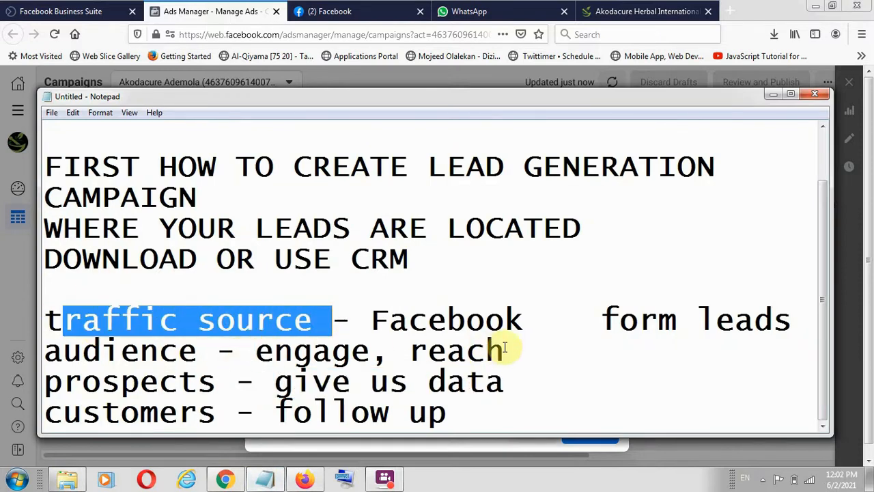
left_click_drag(504, 349, 216, 358)
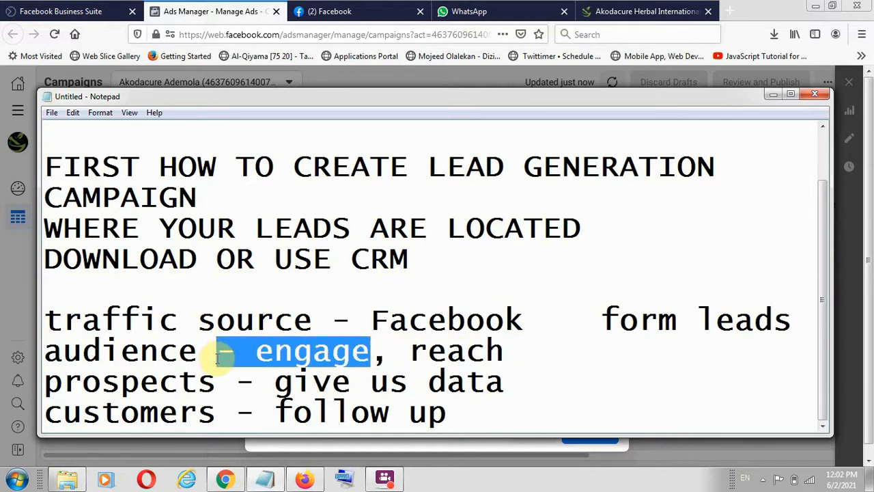
left_click_drag(570, 348, 169, 331)
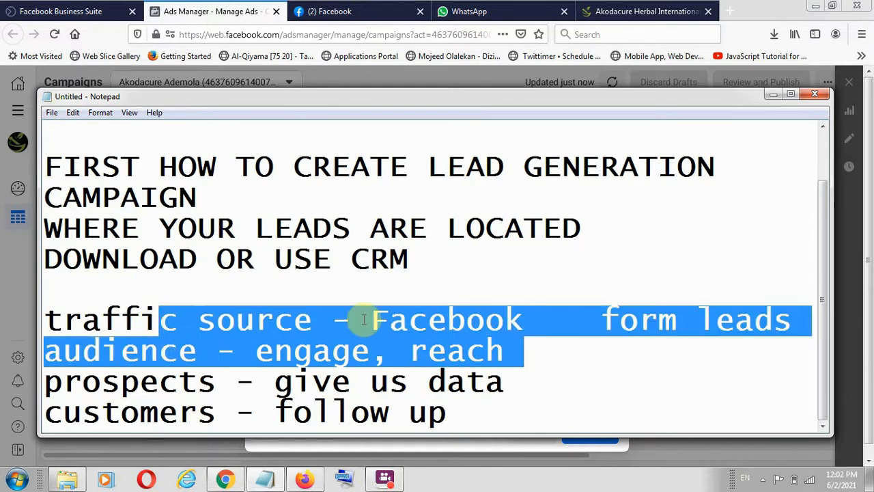
left_click_drag(524, 321, 543, 321)
left_click_drag(534, 381, 267, 382)
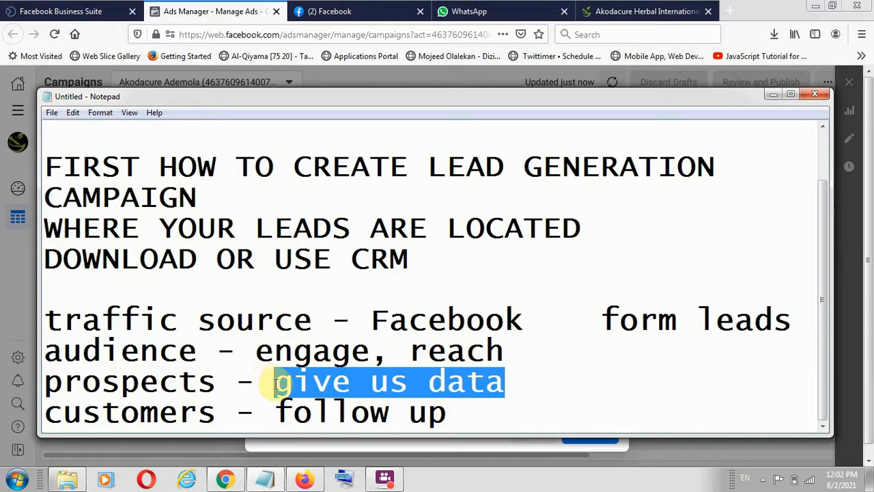
left_click_drag(446, 413, 254, 412)
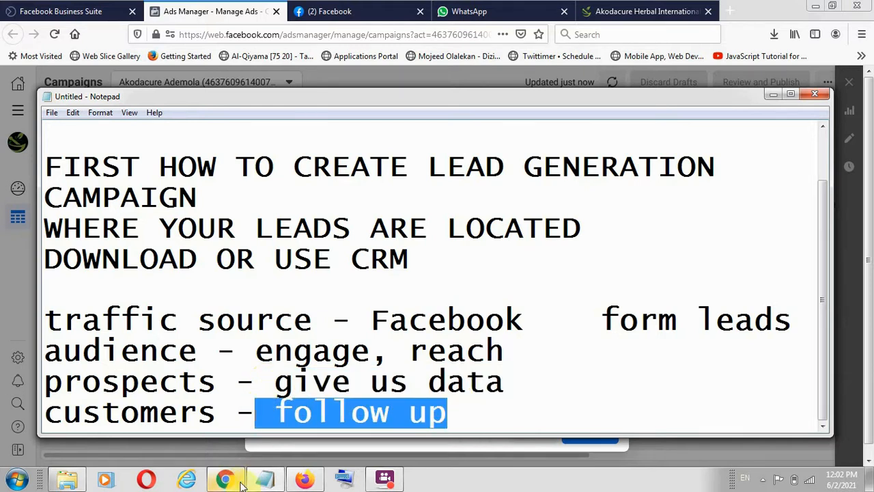
Return to Ads Manager and review the Ad Set label and the word "audience" in its description.
left_click(318, 482)
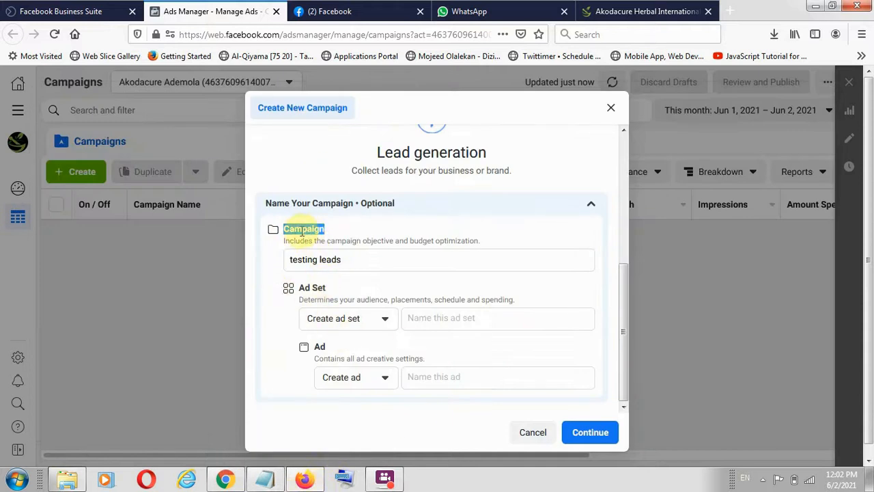
left_click_drag(331, 288, 280, 293)
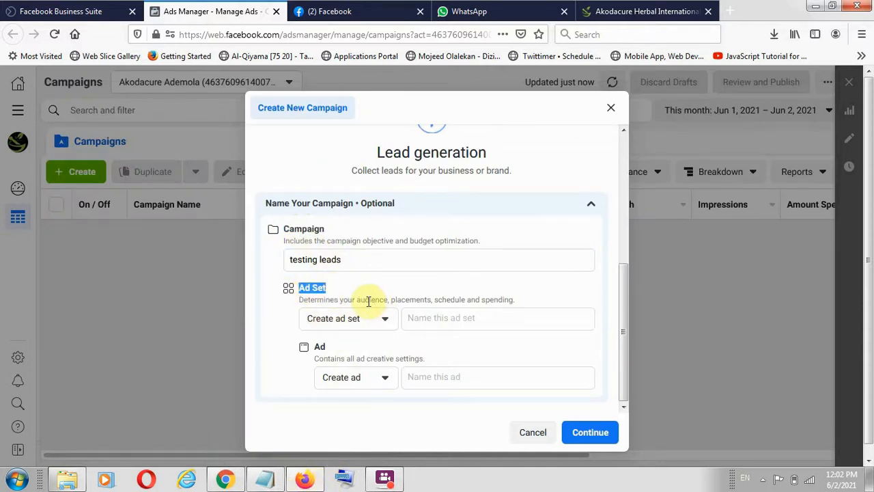
left_click_drag(356, 301, 391, 302)
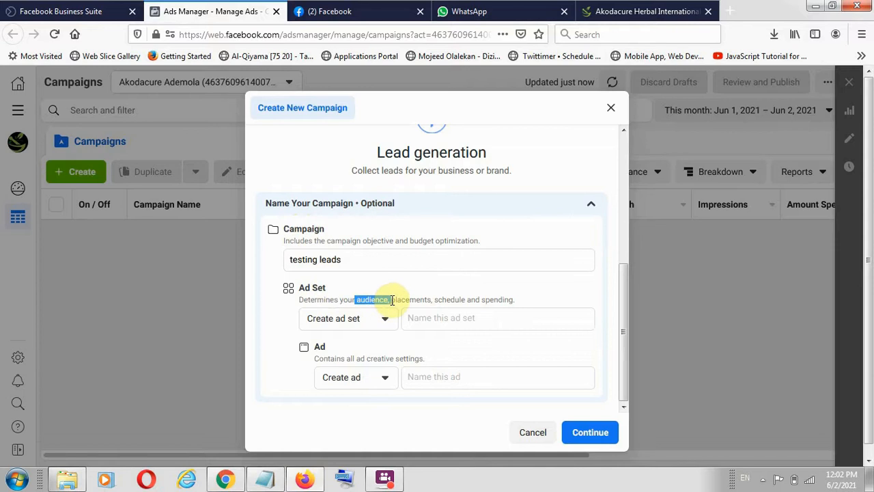
left_click(529, 289)
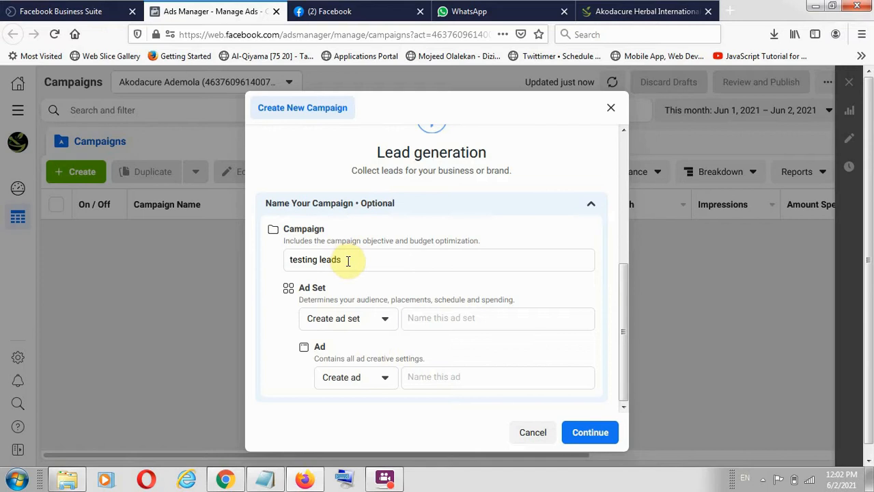
Copy the campaign name "testing leads" and make the ad set name ready for entry.
left_click_drag(350, 260, 170, 267)
key("ctrl+c")
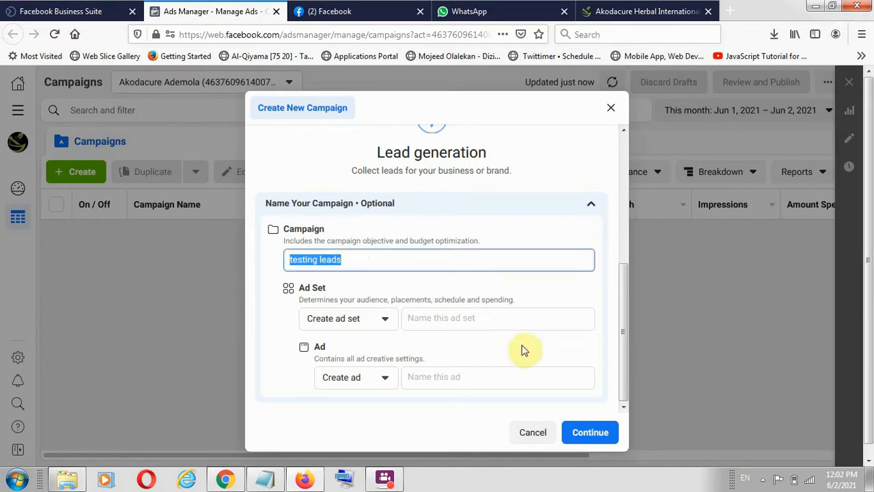
left_click(486, 318)
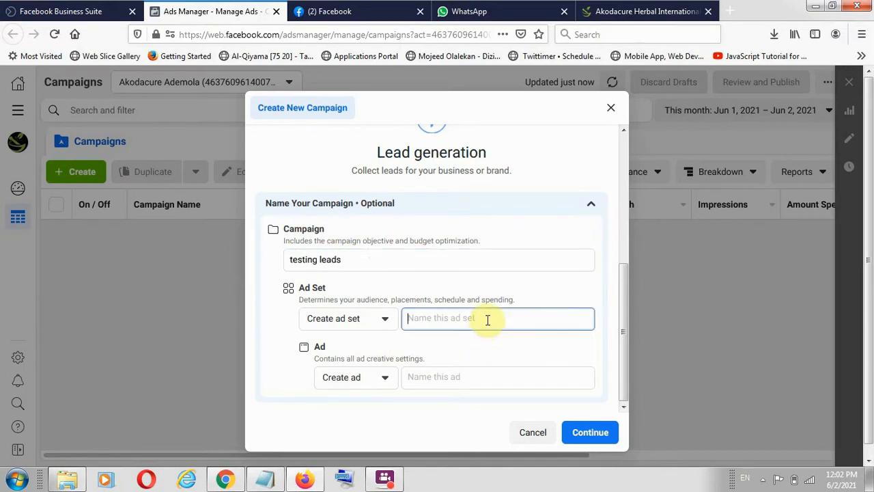
Highlight the Campaign, Ad Set and Ad labels in turn to review the three levels of the campaign structure.
double_click(324, 288)
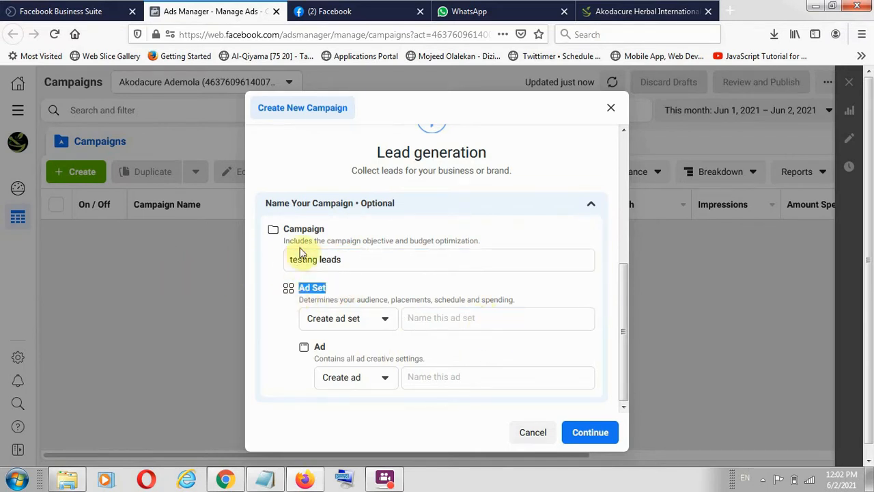
left_click_drag(335, 230, 280, 230)
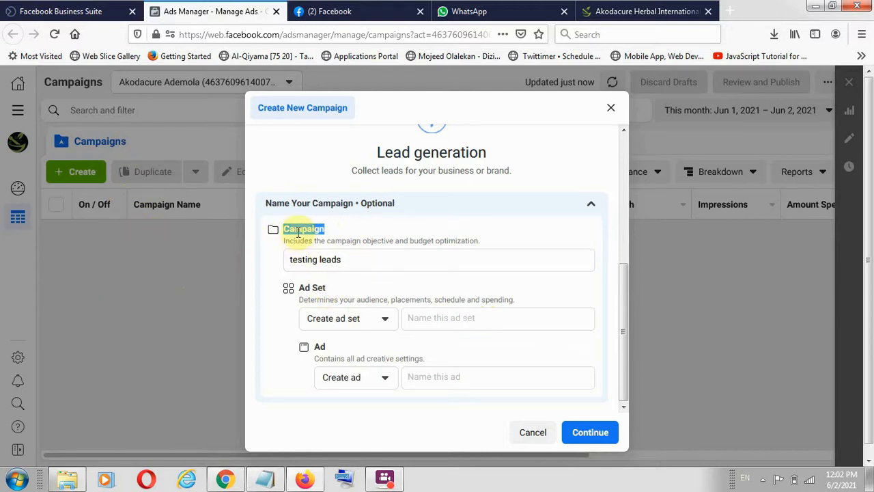
left_click_drag(351, 291, 277, 299)
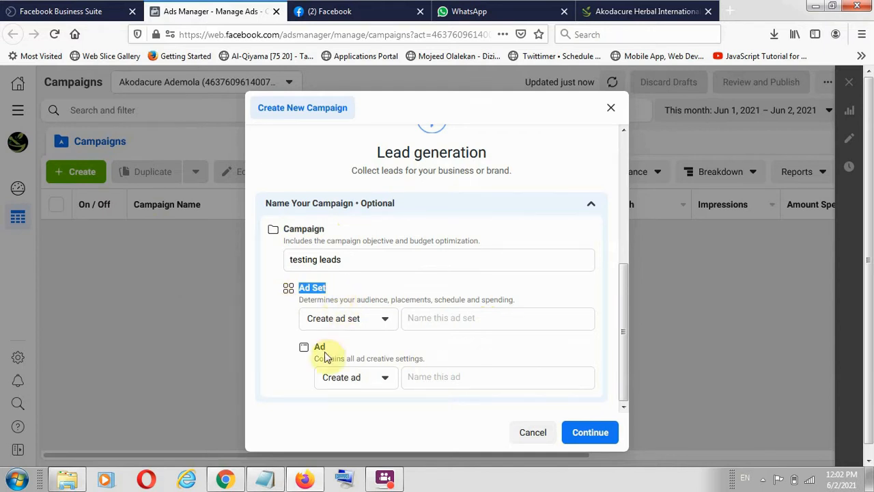
left_click_drag(335, 352, 276, 351)
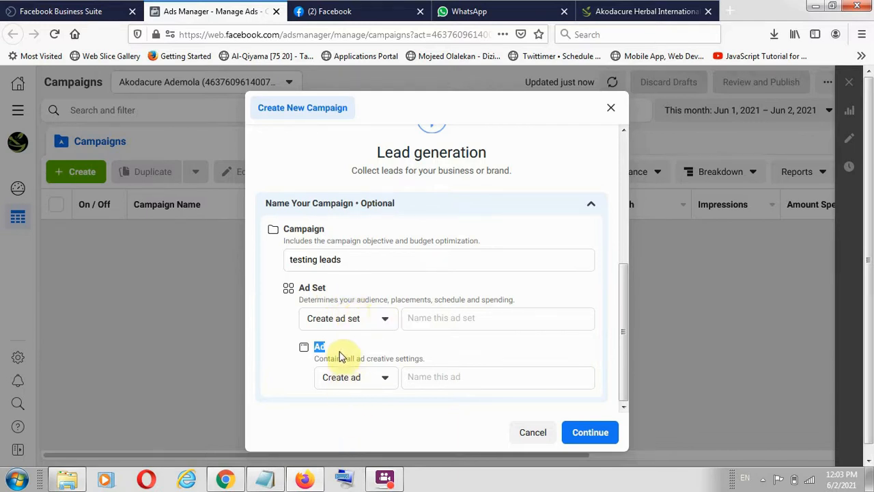
left_click_drag(345, 286, 287, 287)
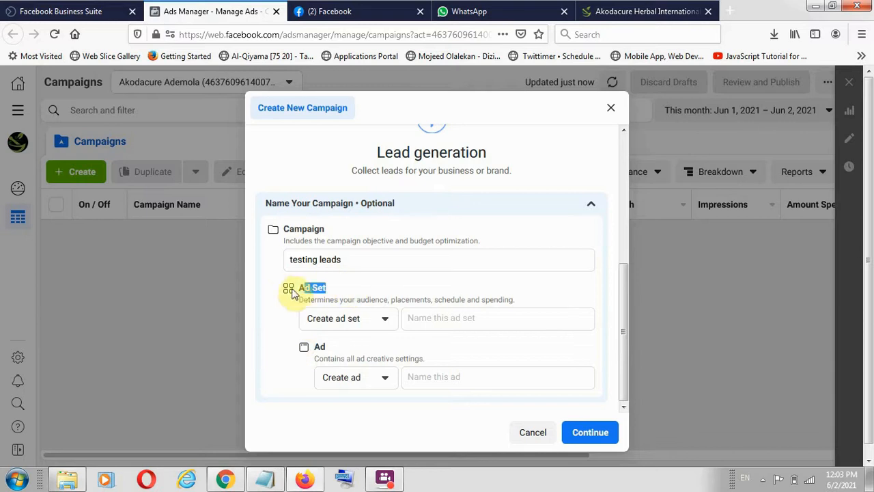
left_click_drag(347, 349, 286, 353)
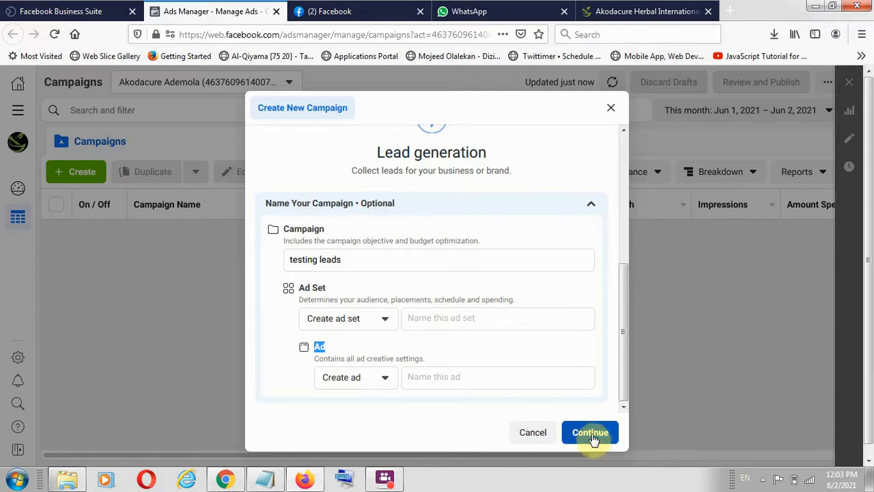
Name both the ad set and the ad "testing leads" by reusing the copied campaign name, and continue to the campaign editor.
left_click(465, 320)
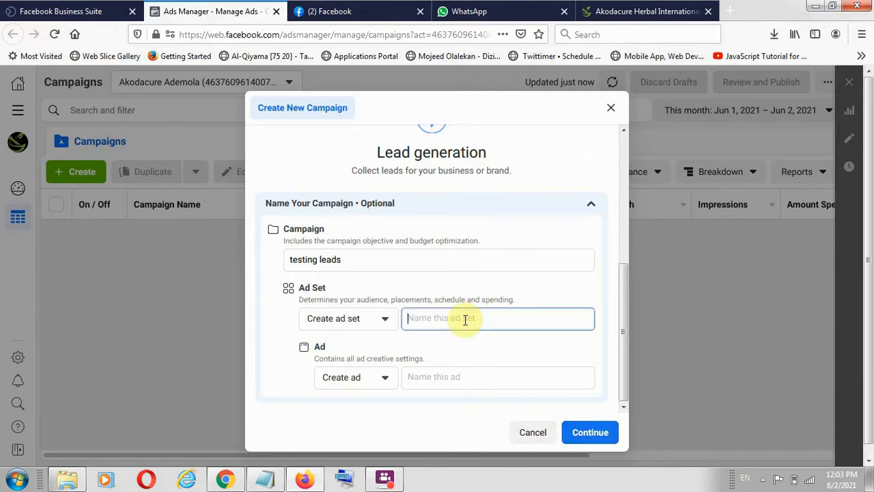
key("ctrl+v")
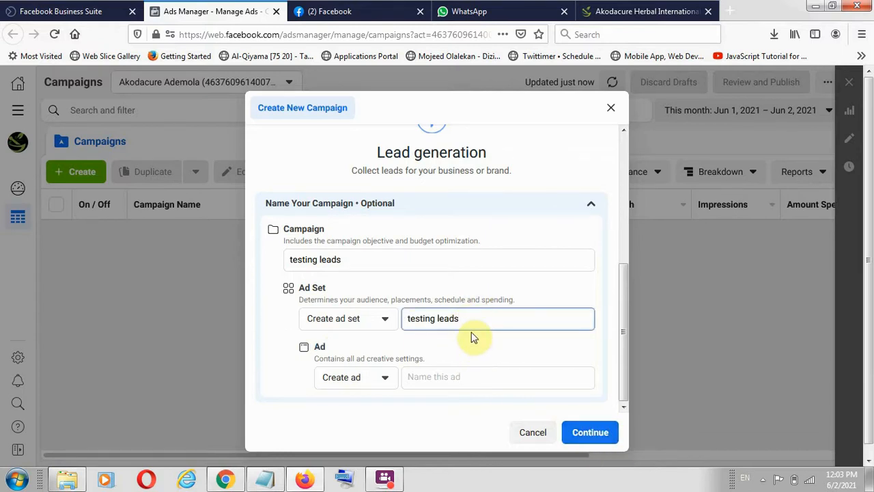
left_click(467, 379)
key("ctrl+v")
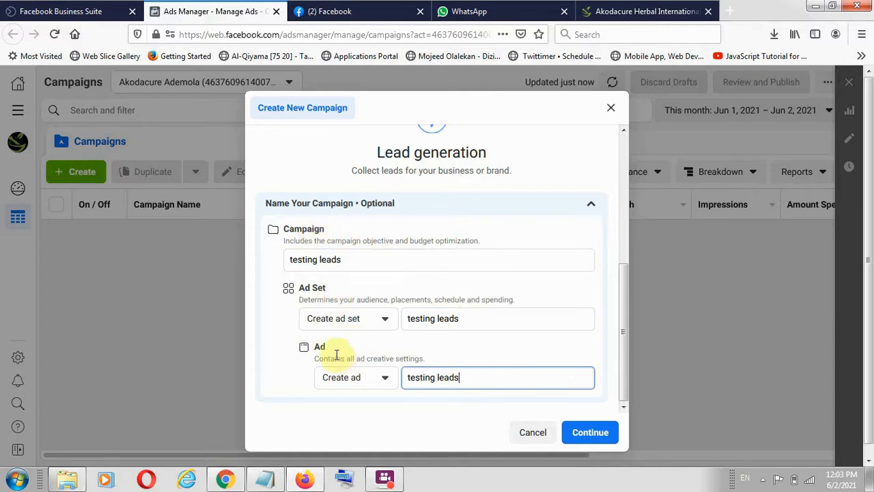
left_click(599, 439)
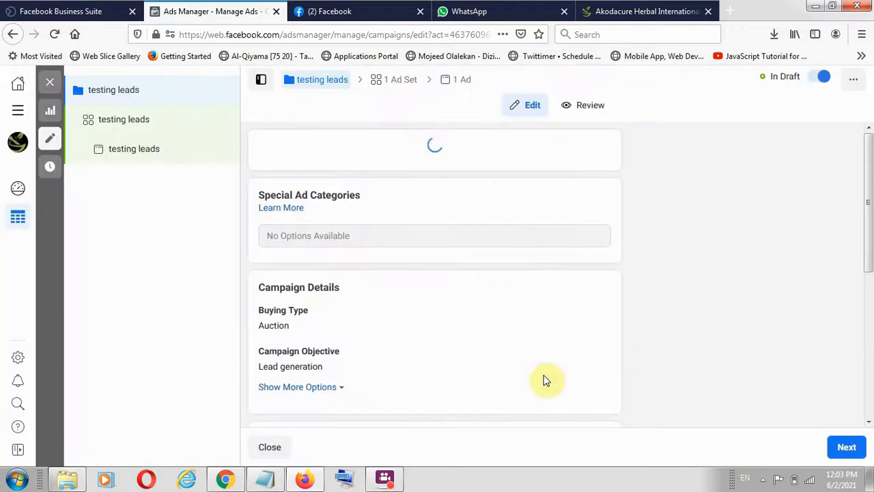
Close the campaign editor without publishing the draft items, and reopen the testing leads campaign for editing.
left_click(52, 83)
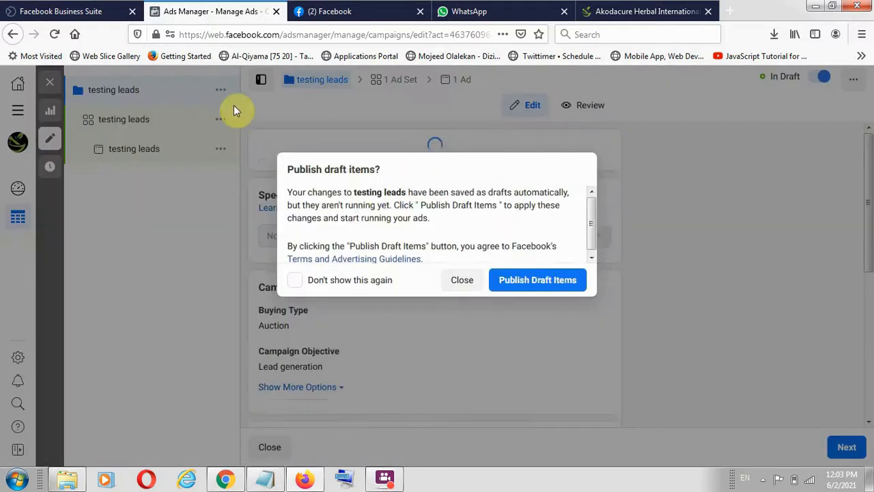
left_click(461, 282)
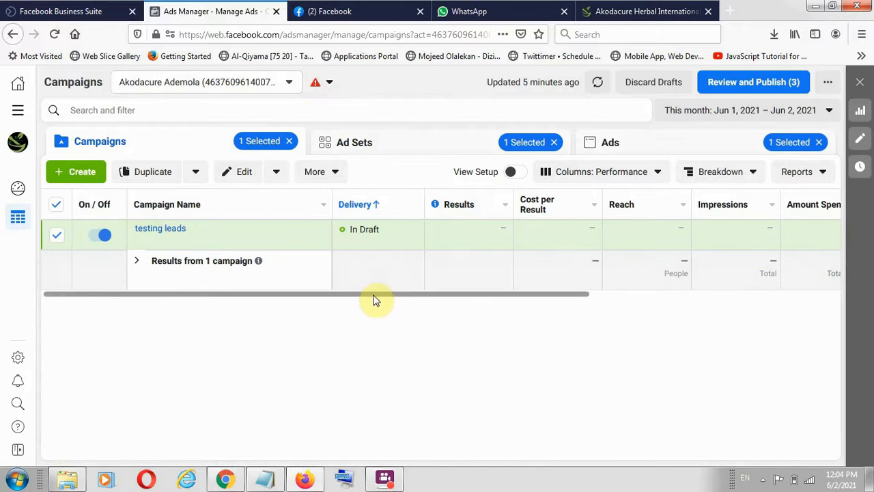
left_click_drag(453, 298, 185, 282)
left_click(99, 230)
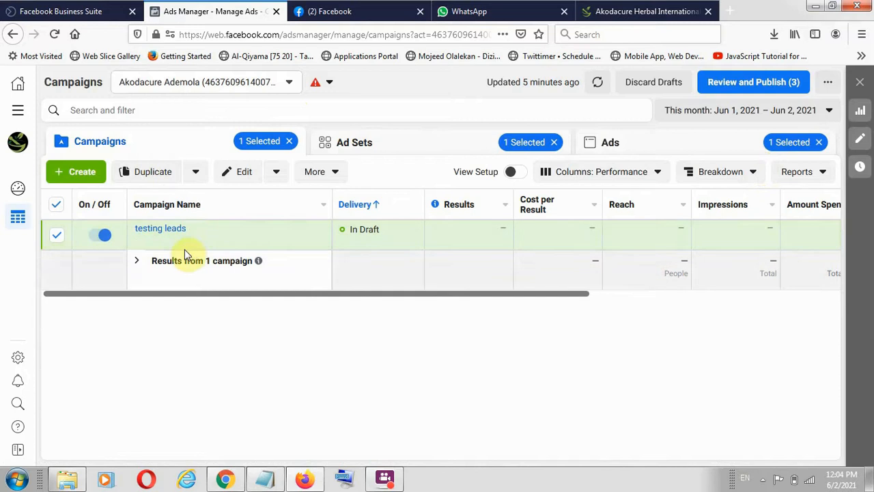
left_click(231, 243)
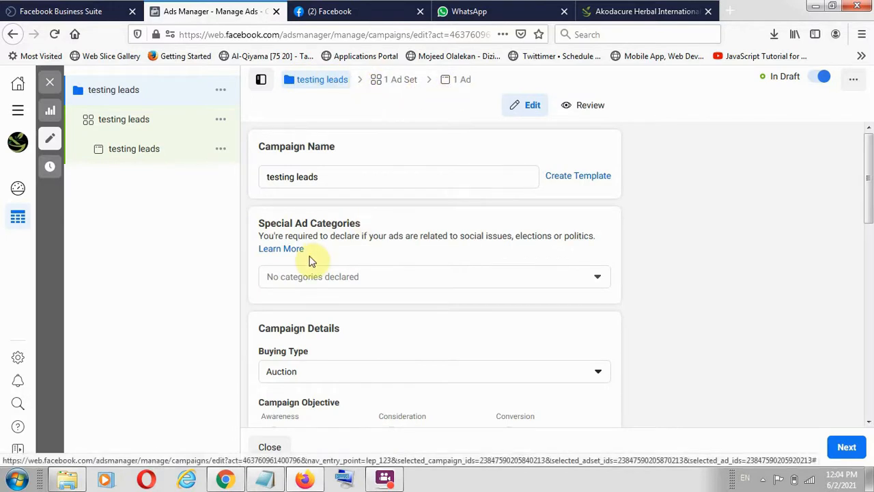
Review the campaign details and objective, and turn on Campaign Budget Optimization.
scroll(316, 209, "down", 3)
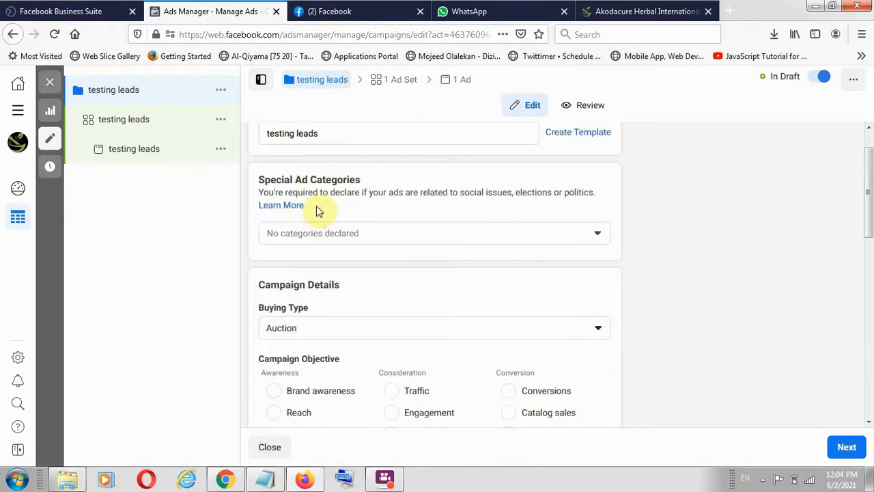
scroll(376, 310, "down", 10)
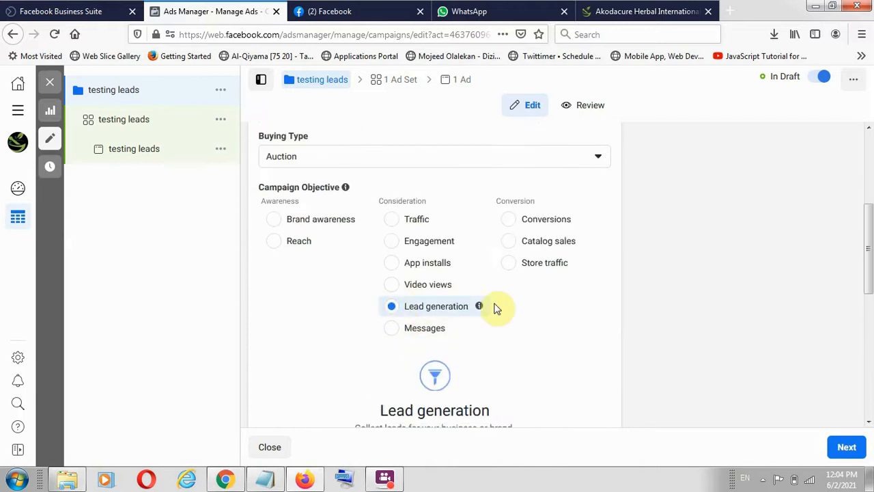
scroll(410, 318, "down", 5)
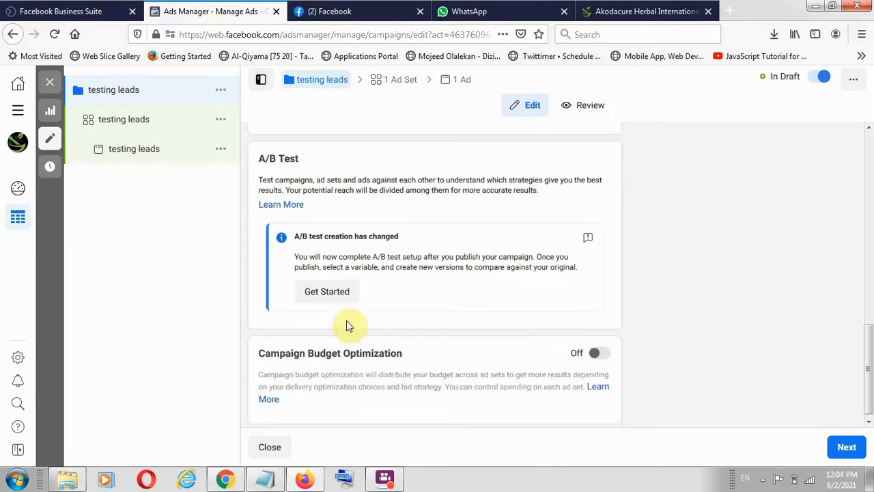
left_click(598, 350)
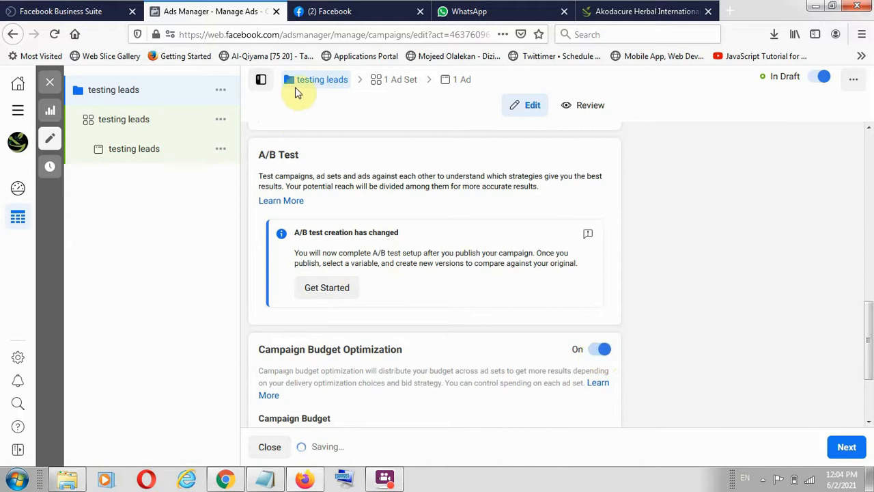
Change the campaign budget type to Lifetime Budget and highlight the budget amount.
scroll(534, 355, "down", 3)
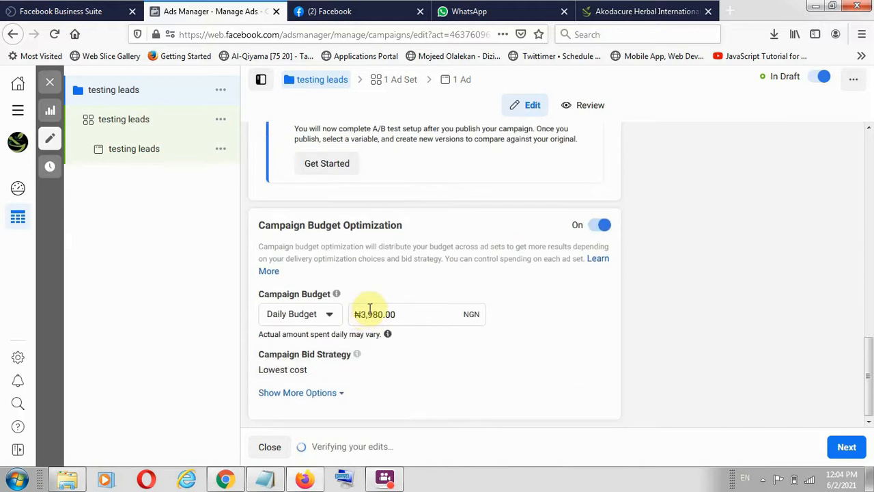
left_click_drag(414, 318, 342, 315)
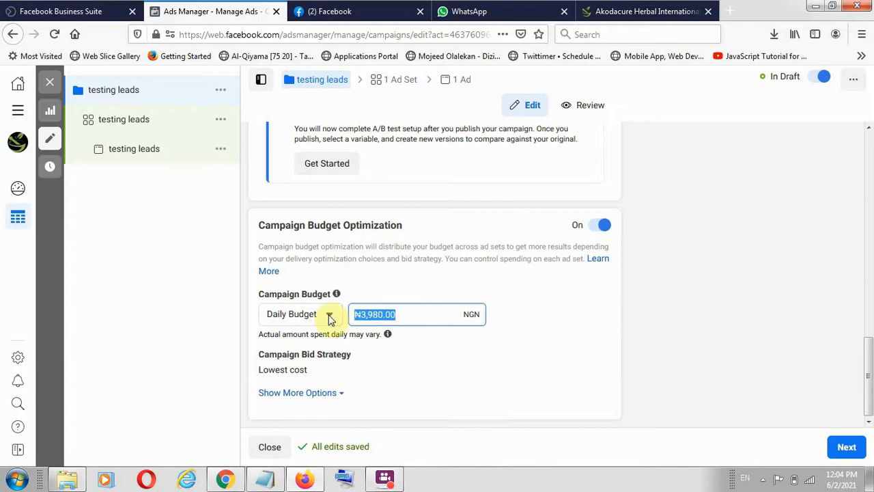
left_click(330, 318)
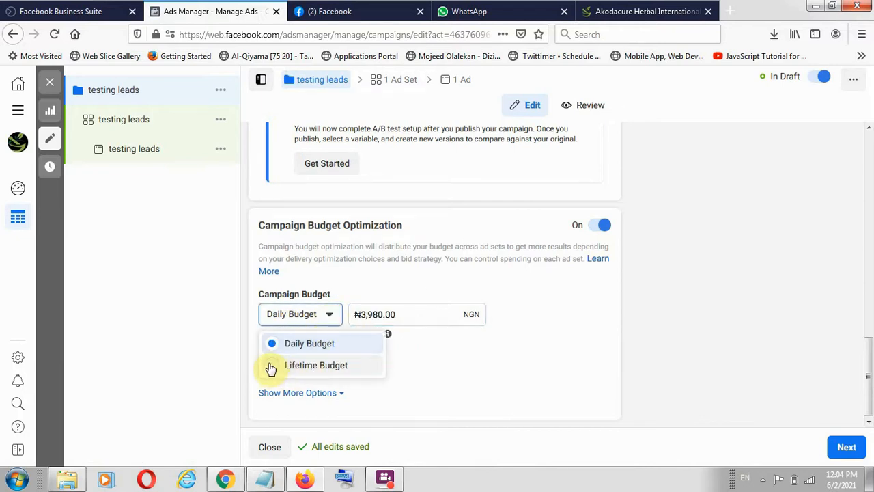
left_click(294, 365)
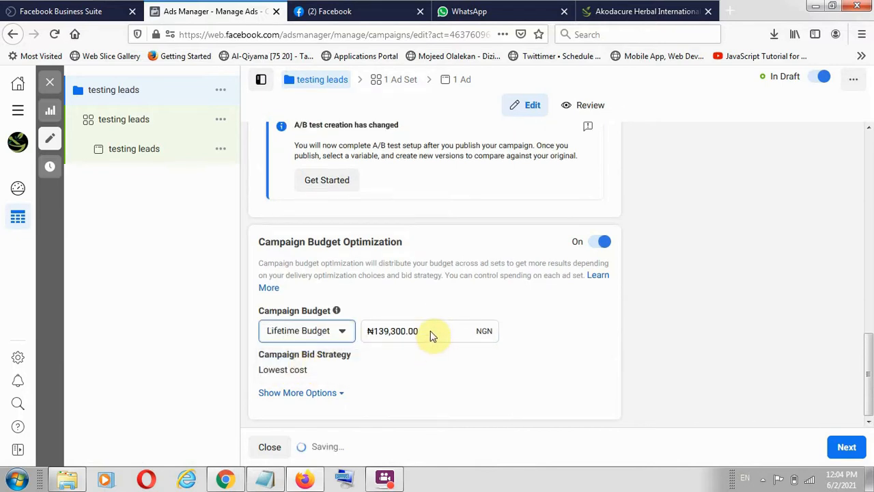
left_click_drag(424, 329, 362, 329)
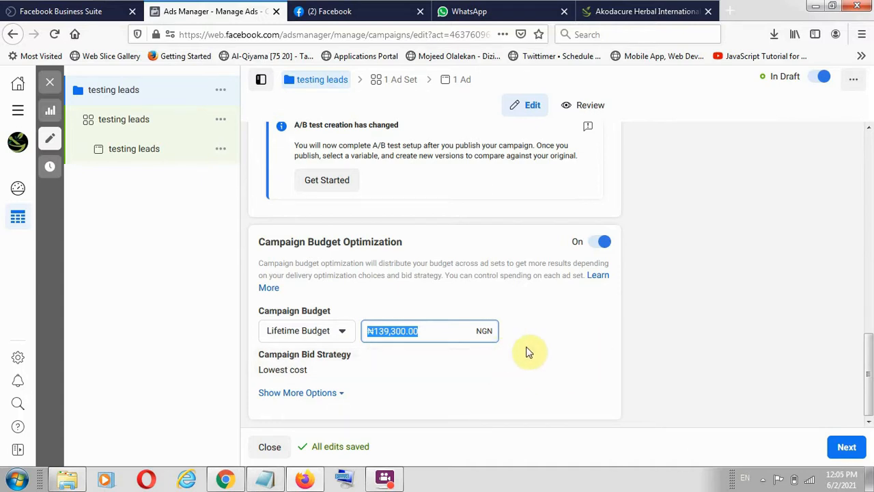
Proceed from the campaign settings to the settings of the testing leads ad set.
scroll(526, 264, "up", 3)
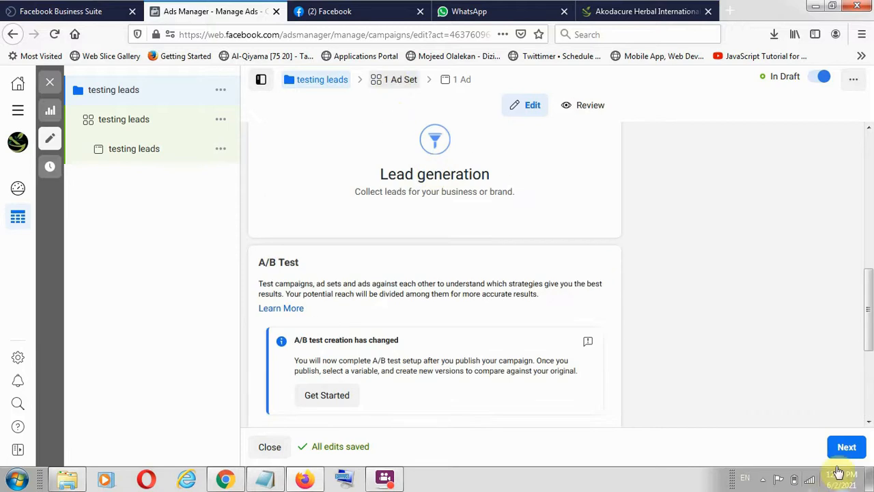
left_click(846, 447)
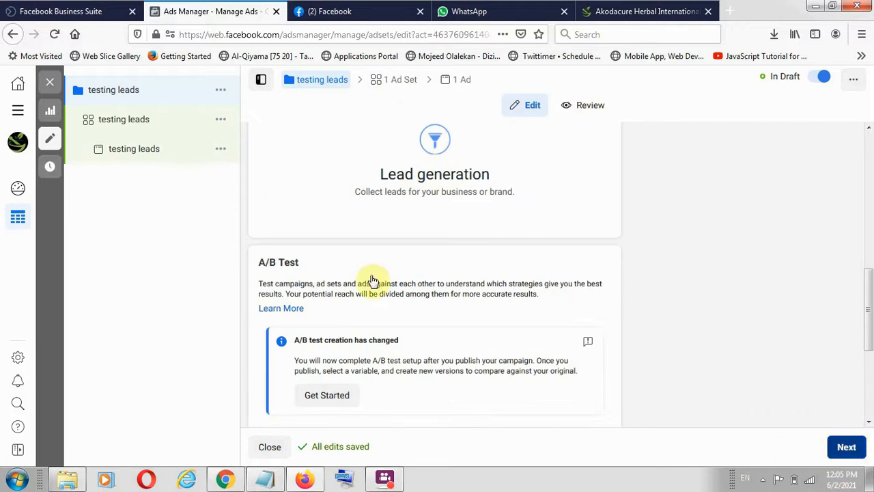
left_click(398, 80)
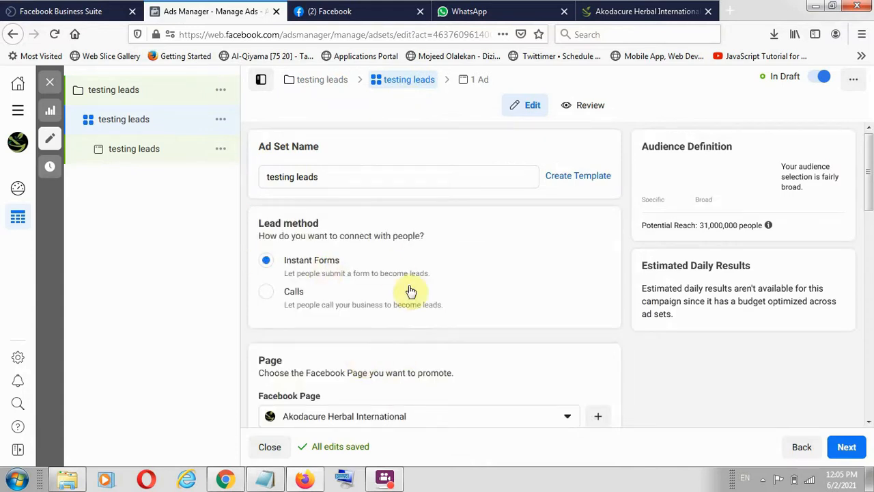
Add United States to the ad set's audience locations and remove Nigeria.
scroll(416, 341, "down", 3)
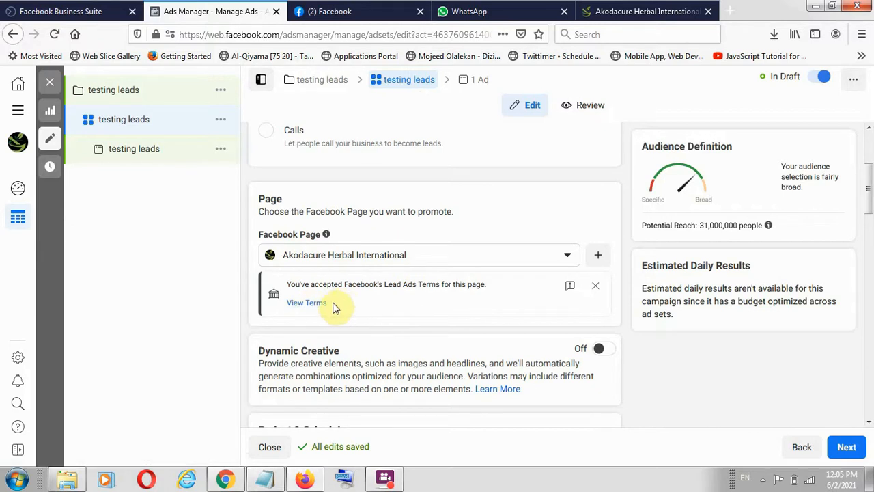
scroll(358, 304, "down", 5)
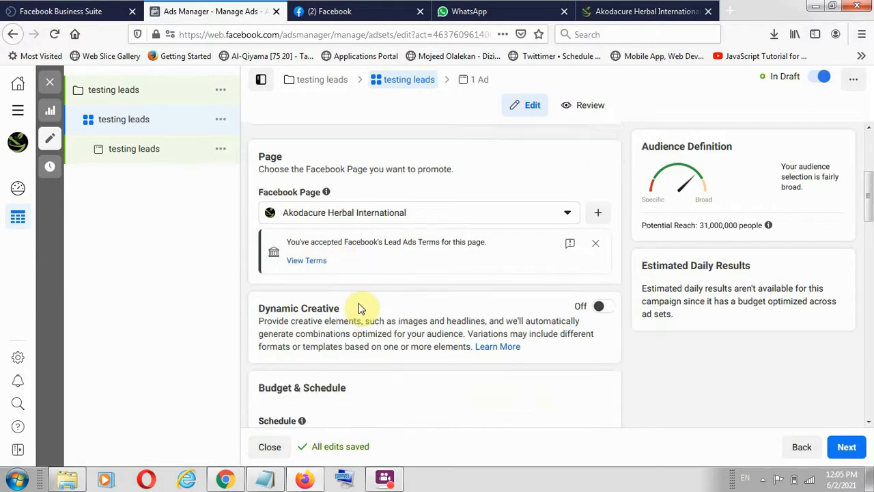
scroll(366, 330, "down", 2)
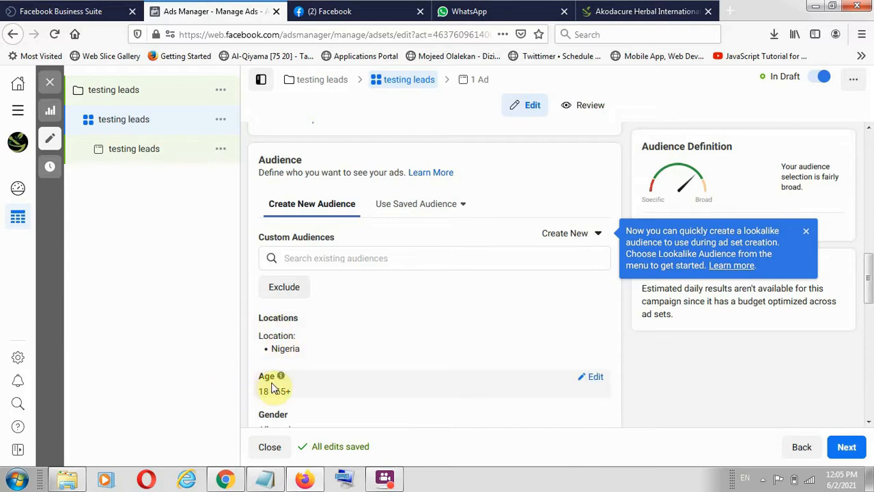
scroll(273, 388, "down", 3)
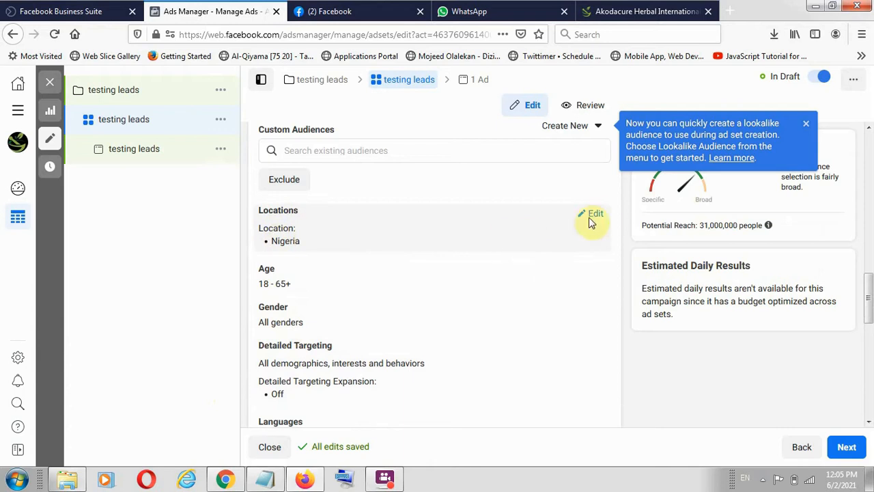
left_click(597, 215)
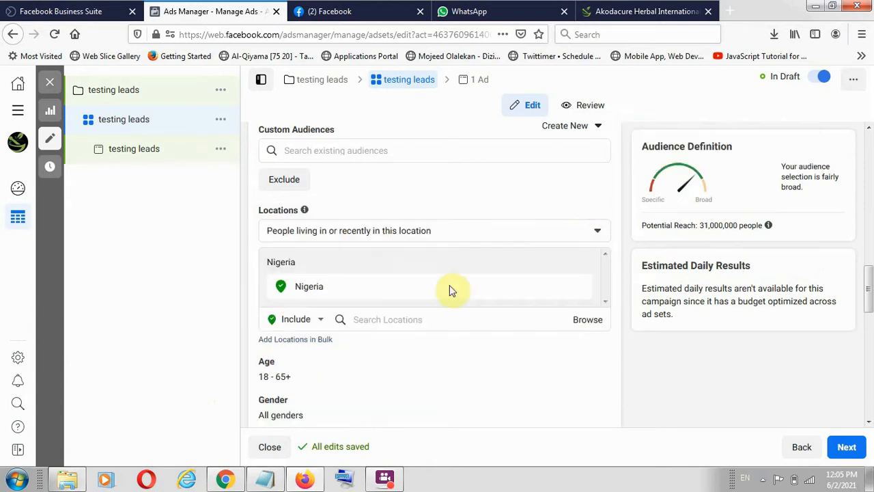
left_click(383, 318)
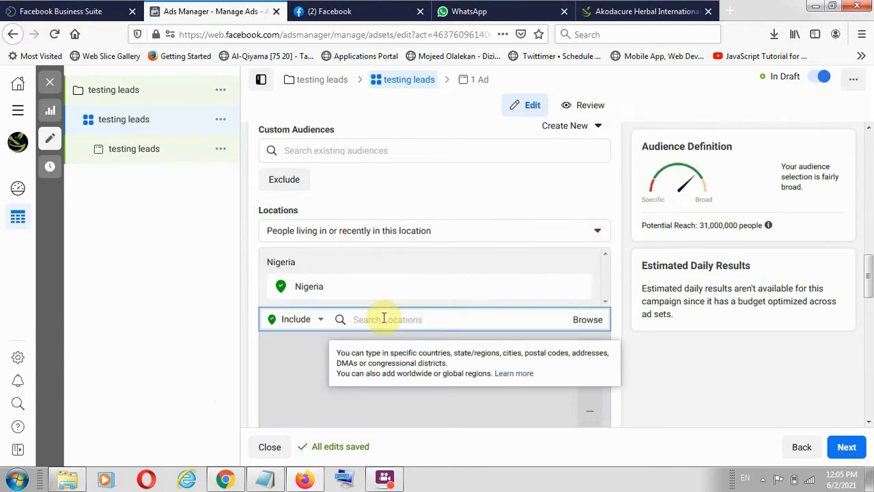
type("usa")
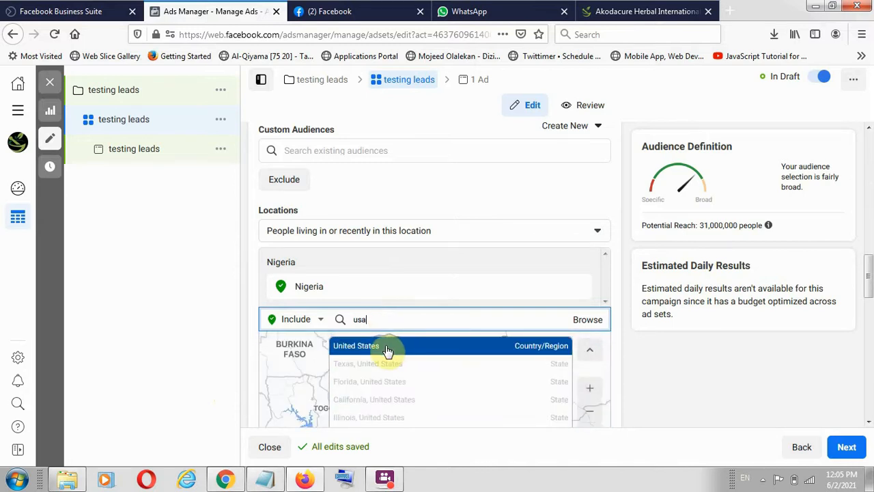
left_click(386, 349)
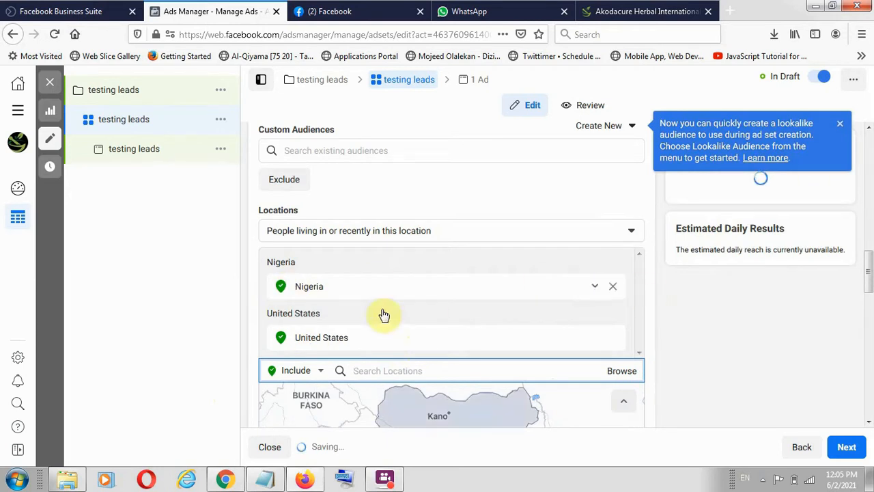
mouse_move(614, 292)
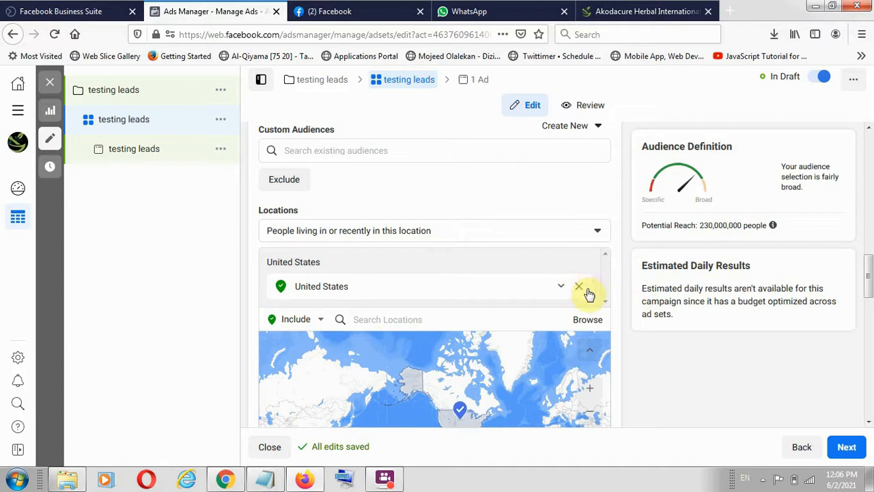
Add the state of Lagos, Nigeria, to the audience locations and remove United States.
left_click(435, 319)
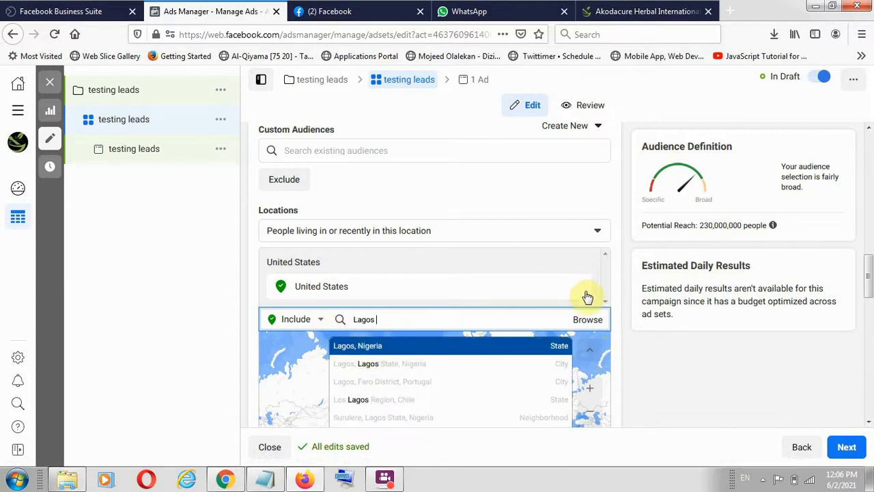
key("Return")
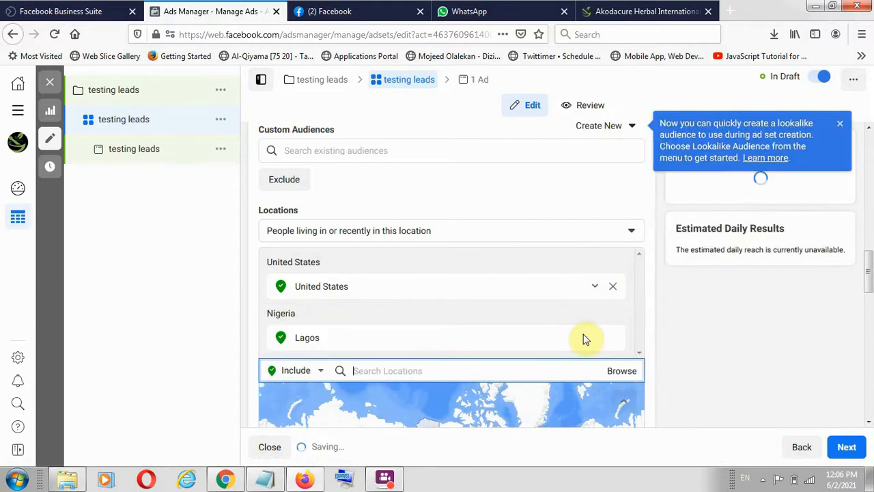
left_click(613, 290)
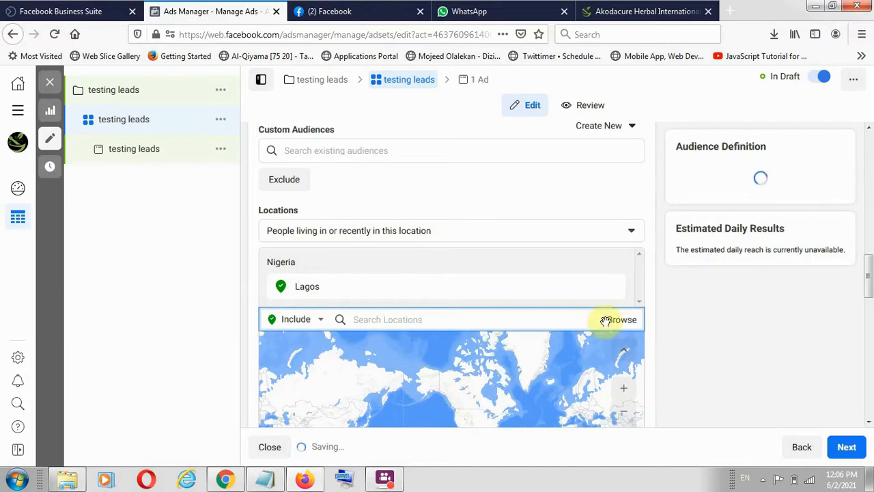
scroll(444, 350, "down", 1)
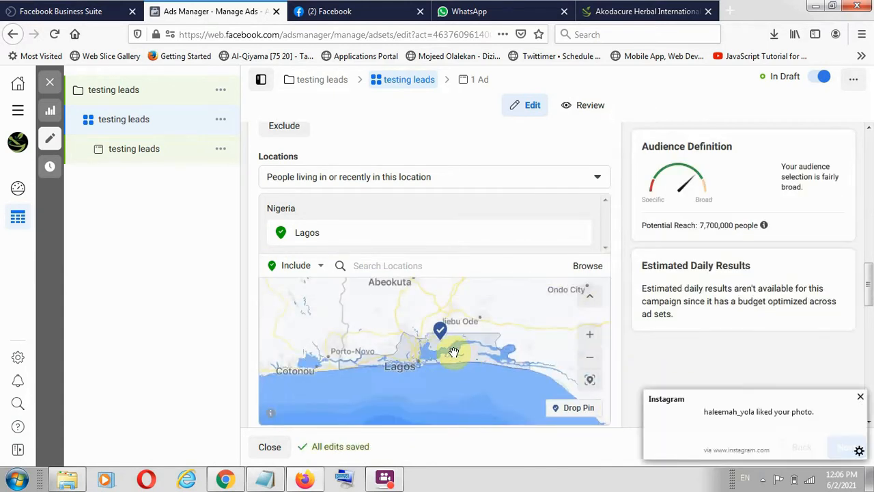
left_click(861, 400)
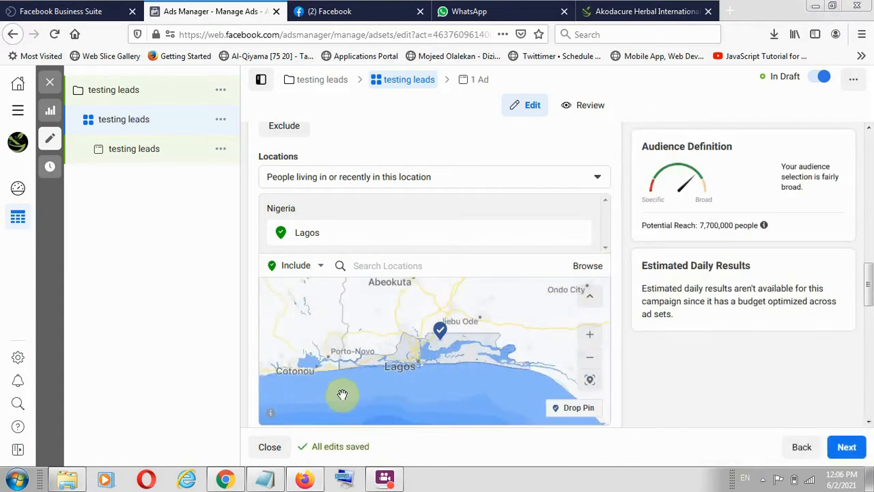
Examine the audience's potential reach and the explanation of how the number is estimated.
left_click_drag(687, 227, 782, 228)
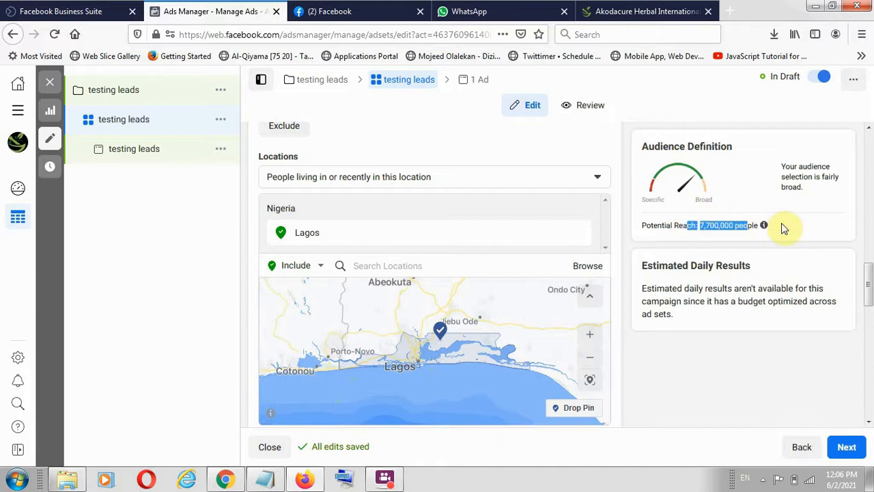
mouse_move(765, 226)
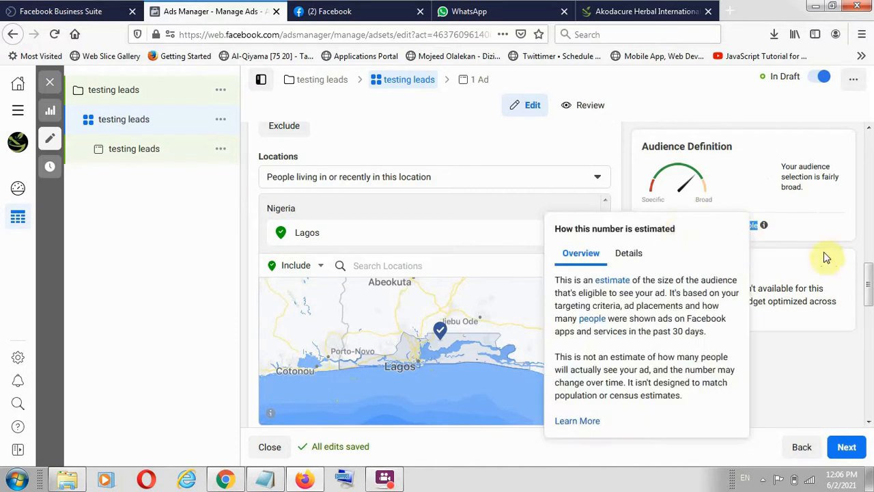
left_click(796, 396)
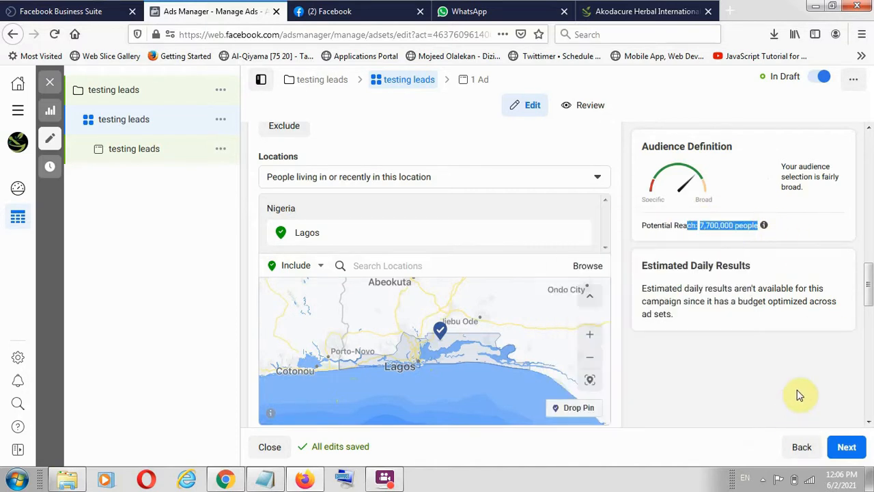
Switch to the Notepad notes, highlight the prospects and customers points, and return to the ad set settings.
scroll(666, 392, "down", 3)
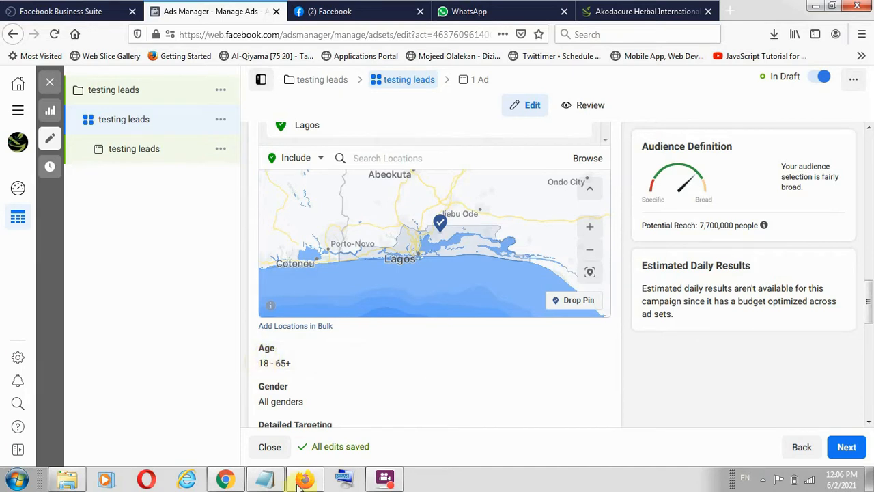
left_click(265, 480)
left_click(280, 359)
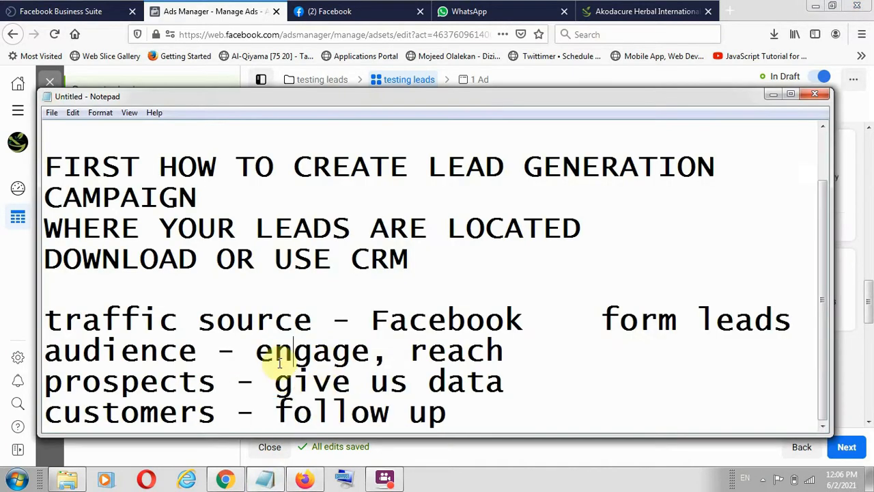
left_click_drag(292, 382, 527, 380)
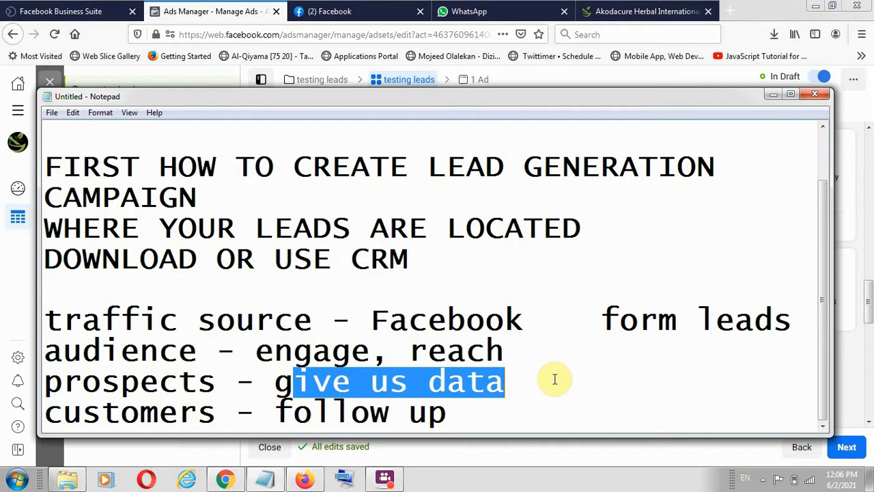
left_click_drag(454, 412, 278, 413)
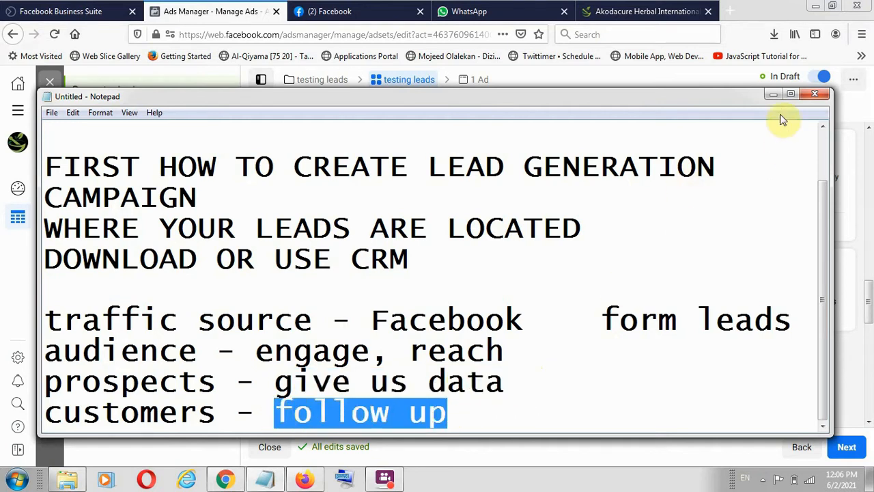
left_click(771, 95)
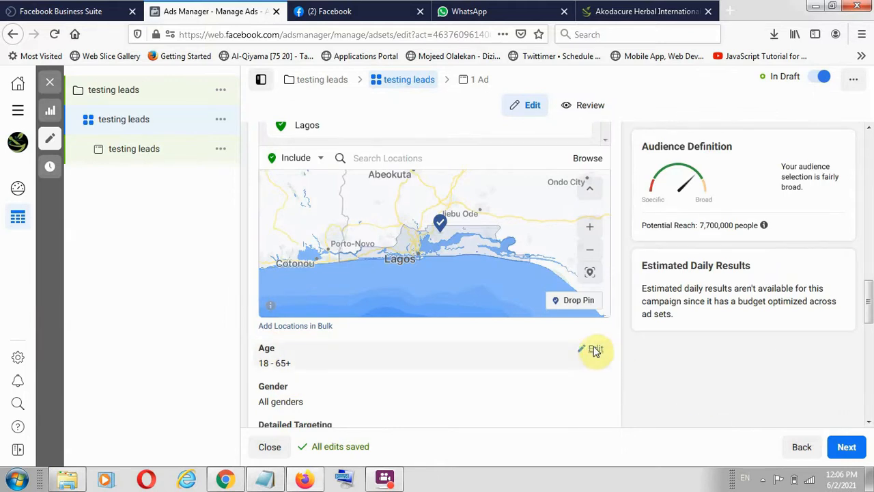
Set the audience's minimum age to 30 and check the potential reach.
left_click(595, 349)
left_click(298, 368)
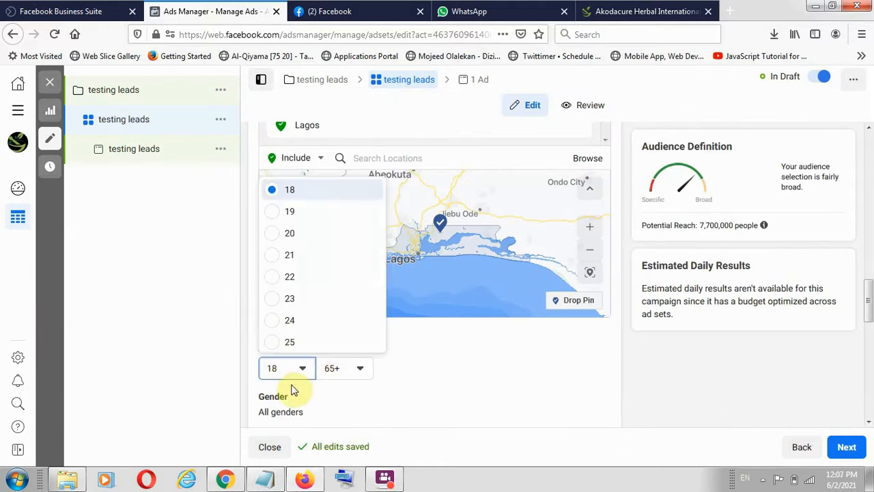
scroll(283, 334, "down", 3)
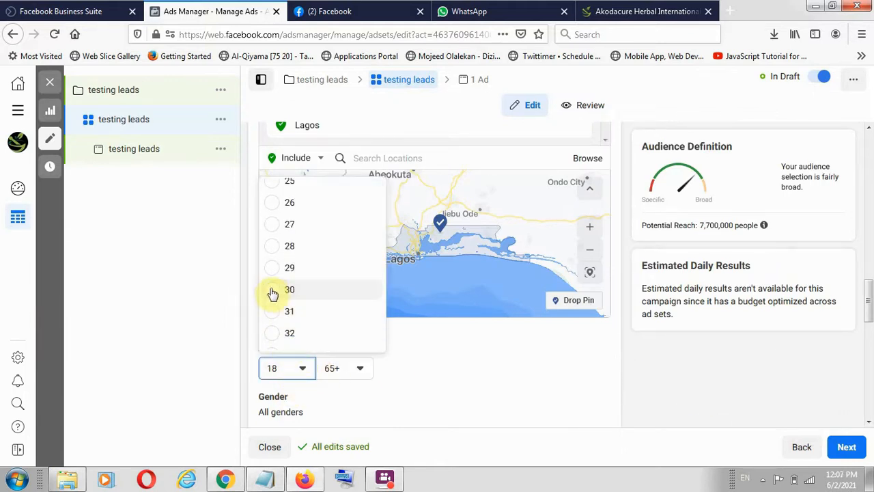
left_click(272, 292)
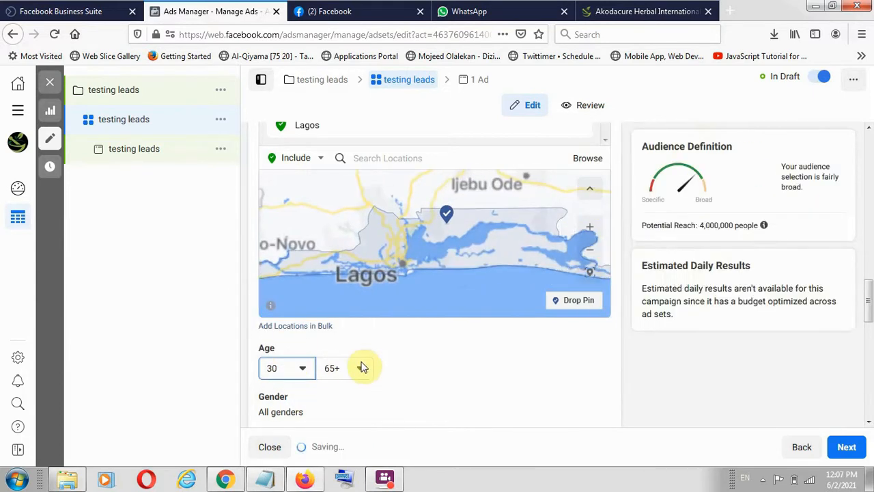
scroll(445, 240, "down", 3)
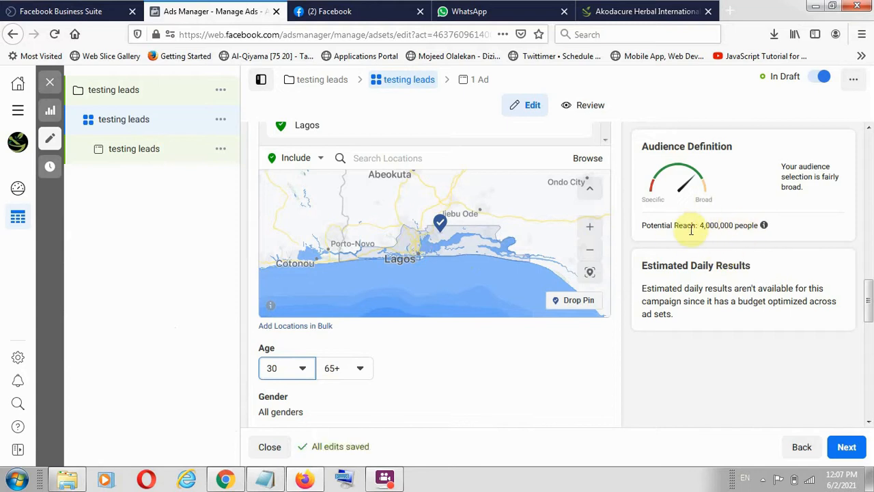
left_click_drag(701, 226, 785, 228)
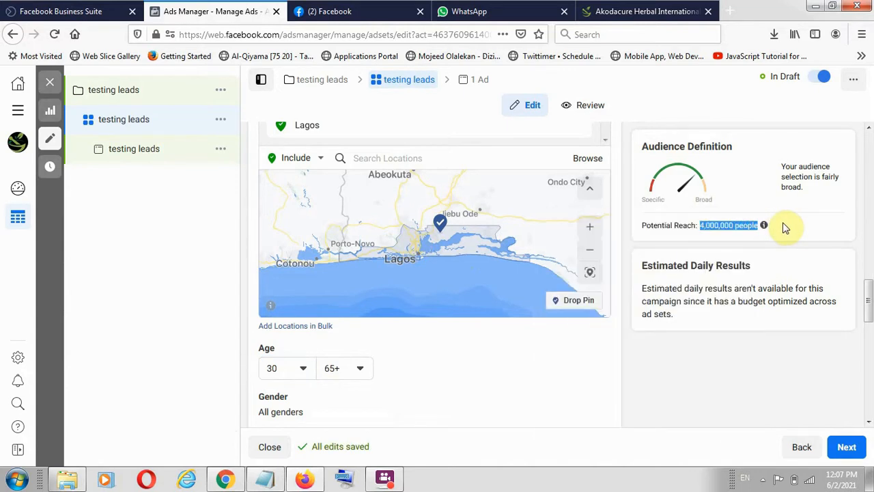
left_click(533, 401)
Open the audience's gender options for editing and switch the ad set to Manual Placements.
scroll(532, 401, "down", 4)
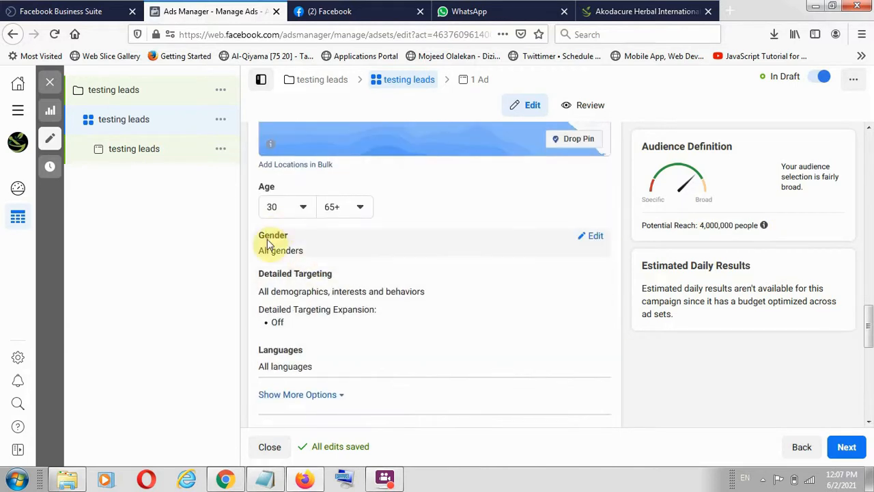
left_click(594, 237)
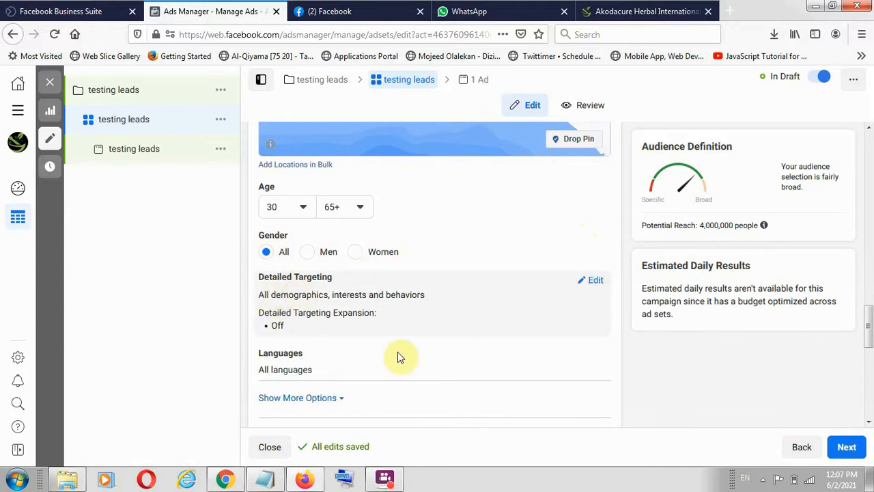
scroll(437, 372, "down", 5)
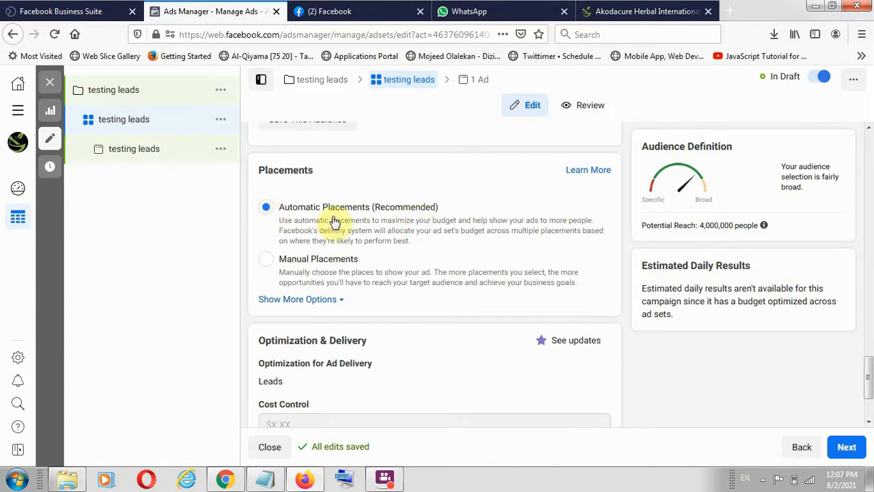
left_click(267, 263)
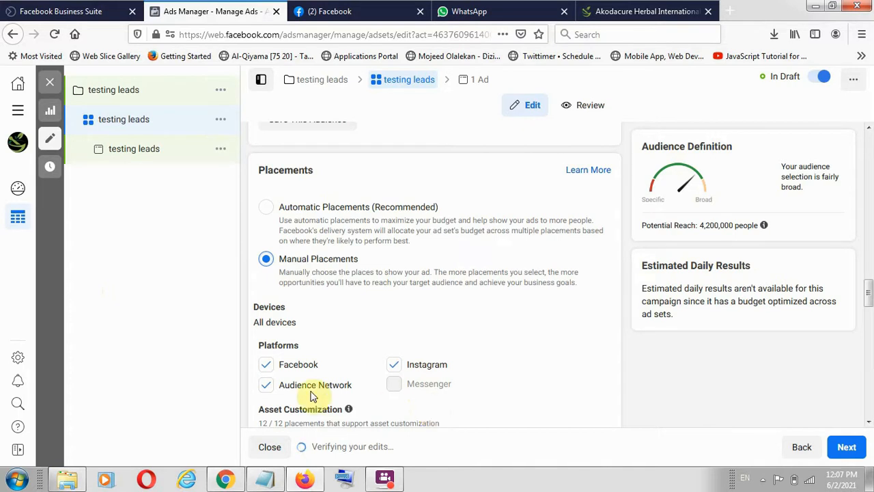
Review the platforms and placements list, the optimization settings, and the audience's age, gender and targeting settings.
scroll(437, 360, "down", 3)
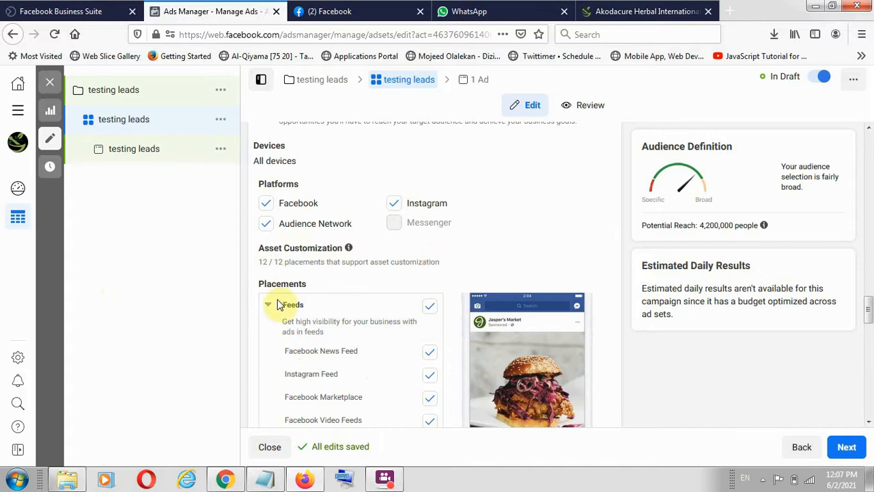
scroll(308, 301, "down", 10)
scroll(326, 277, "down", 5)
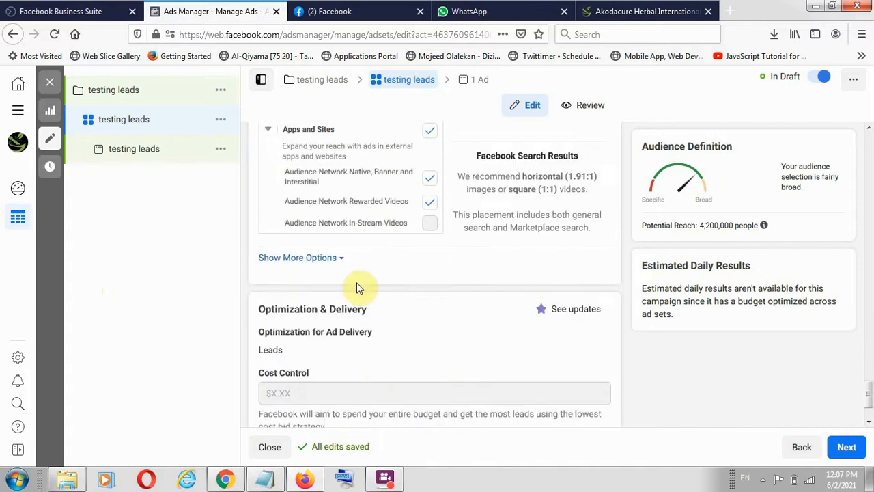
scroll(401, 303, "up", 20)
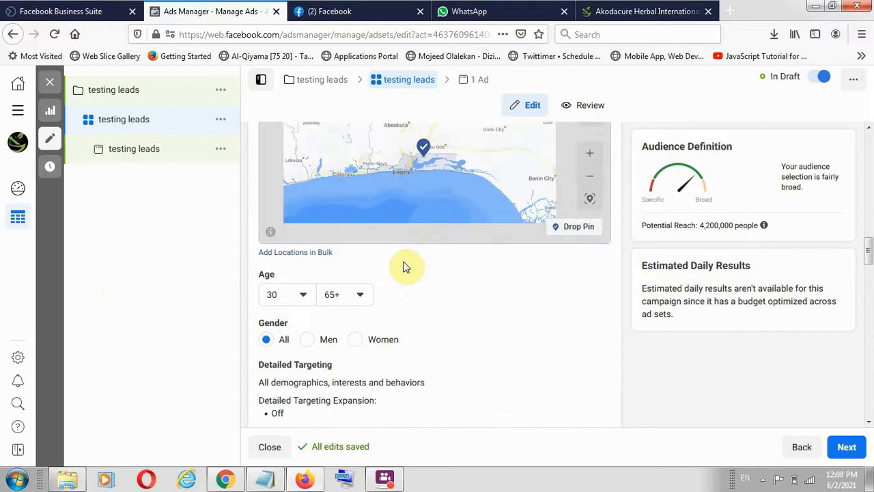
scroll(404, 265, "down", 3)
scroll(362, 292, "up", 5)
scroll(371, 289, "down", 4)
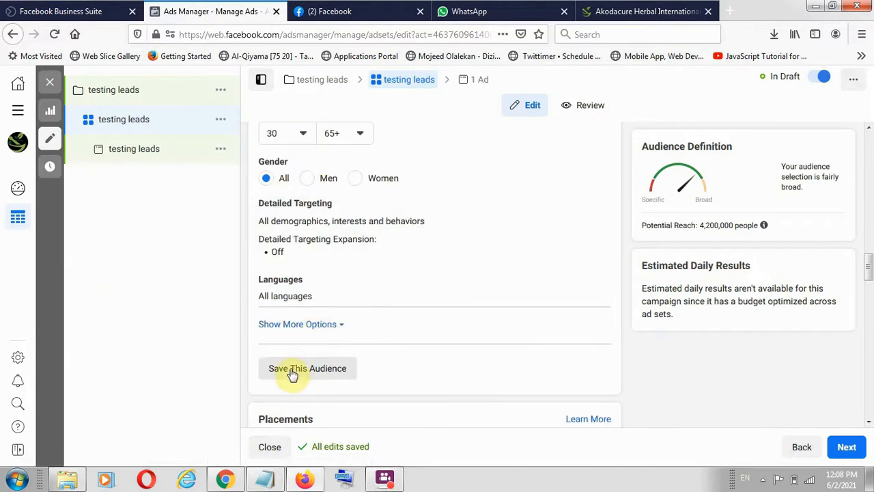
Review the ad set's schedule, Facebook Page and lead method options, dismissing the Instagram notifications.
scroll(424, 355, "up", 10)
scroll(422, 345, "up", 4)
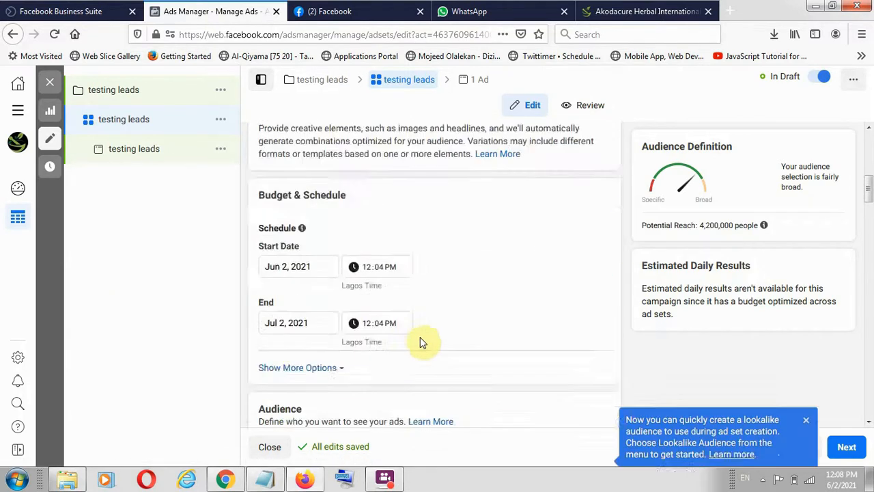
scroll(423, 280, "up", 4)
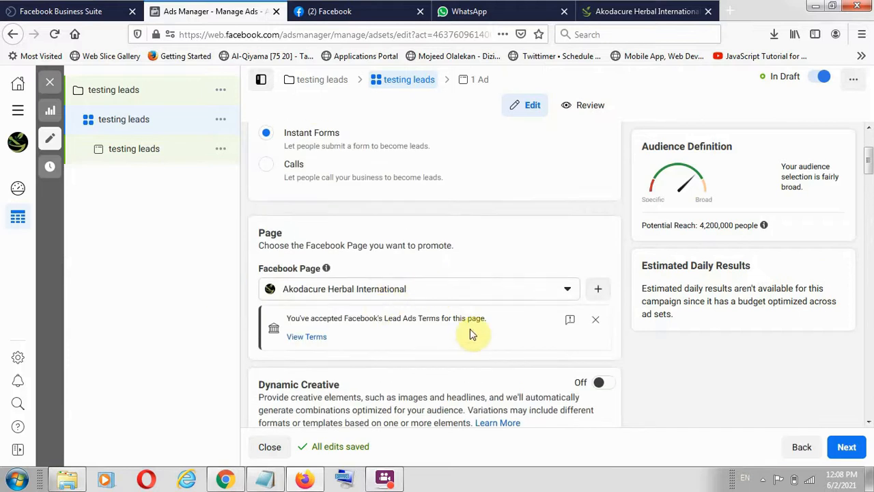
scroll(382, 321, "up", 2)
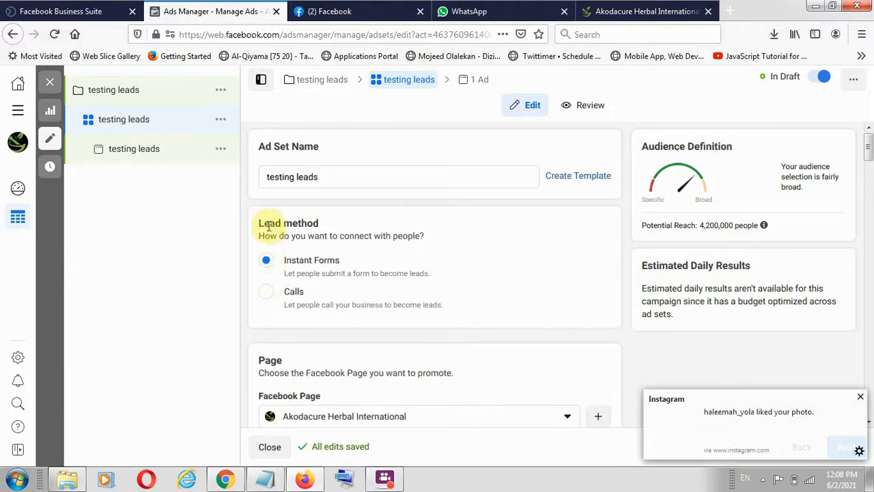
left_click(860, 399)
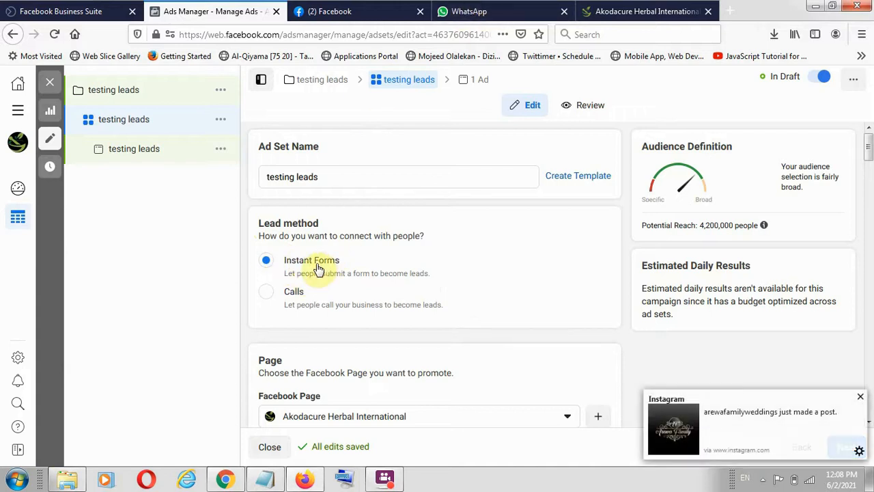
left_click(860, 397)
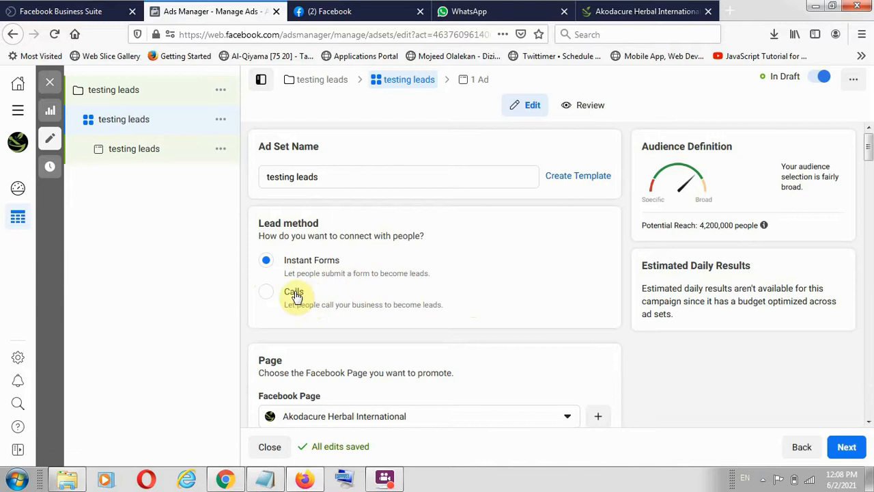
Open the testing leads ad for editing and check its setup warning.
left_click(480, 80)
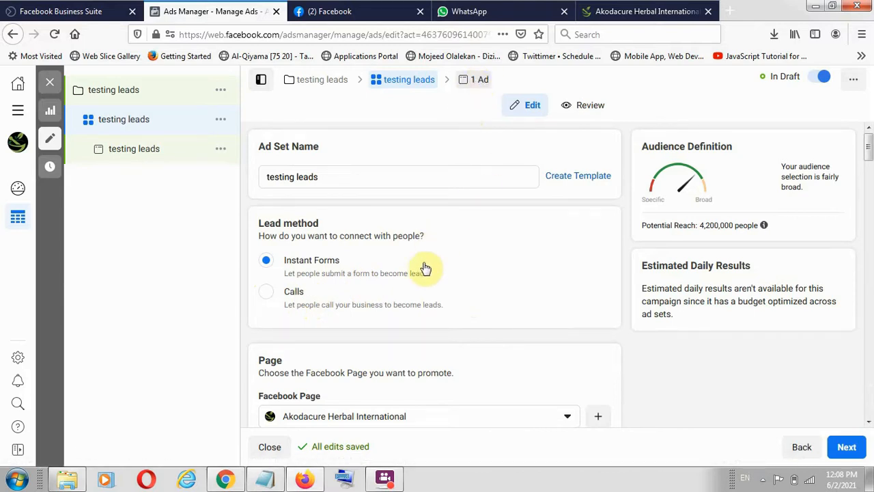
left_click(846, 447)
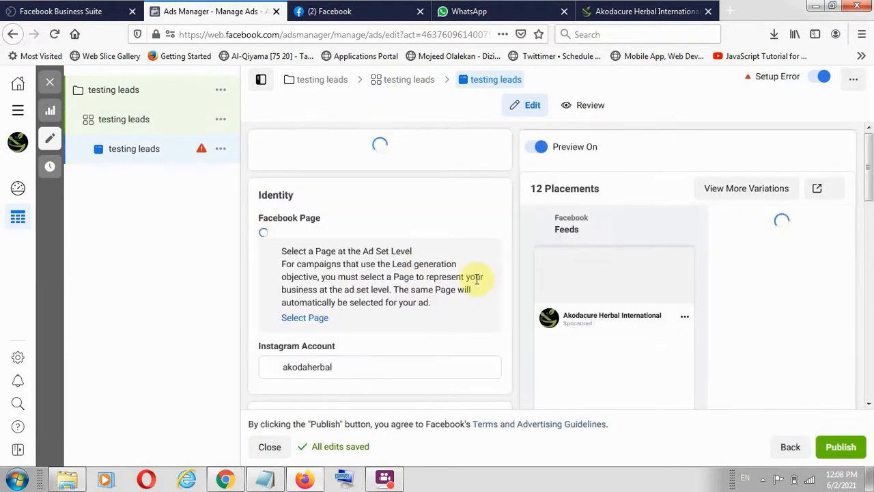
left_click(203, 152)
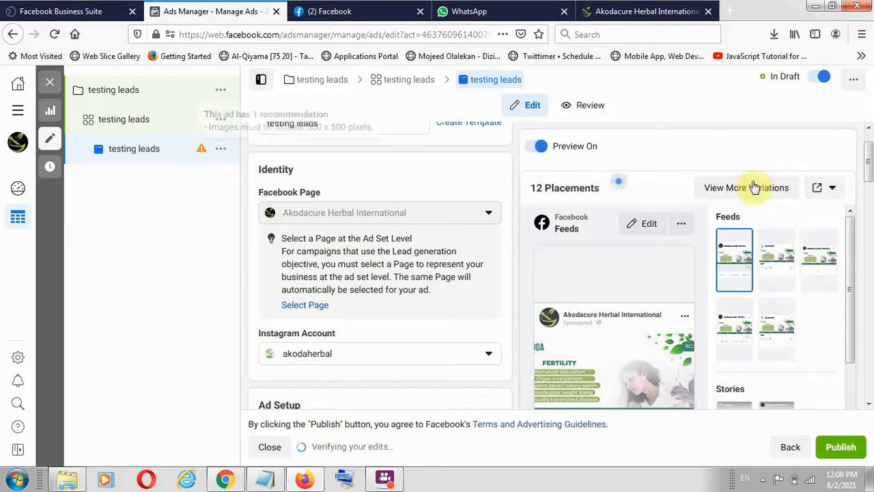
Create a new instant form for the ad and name it "Testing leads".
scroll(675, 216, "down", 8)
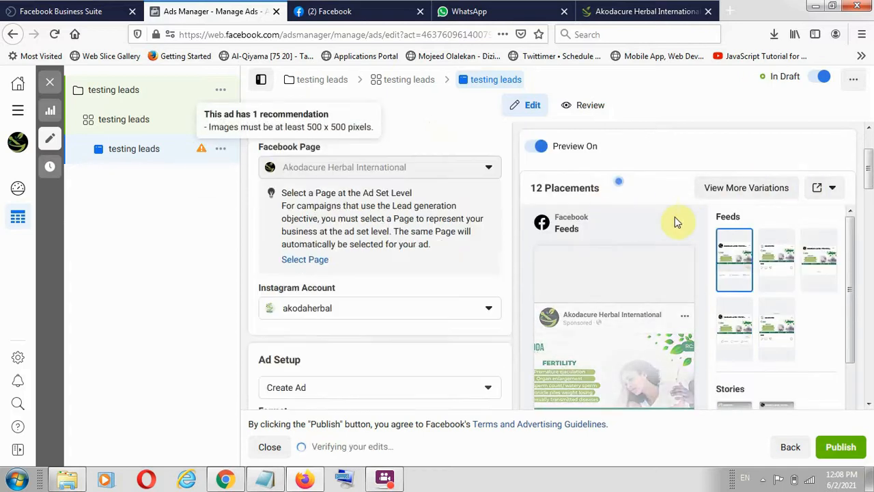
scroll(402, 303, "down", 5)
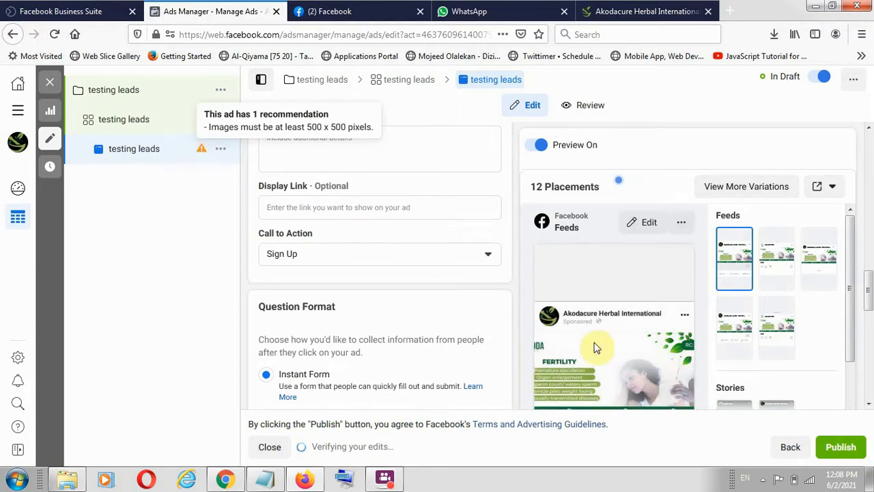
scroll(307, 283, "down", 4)
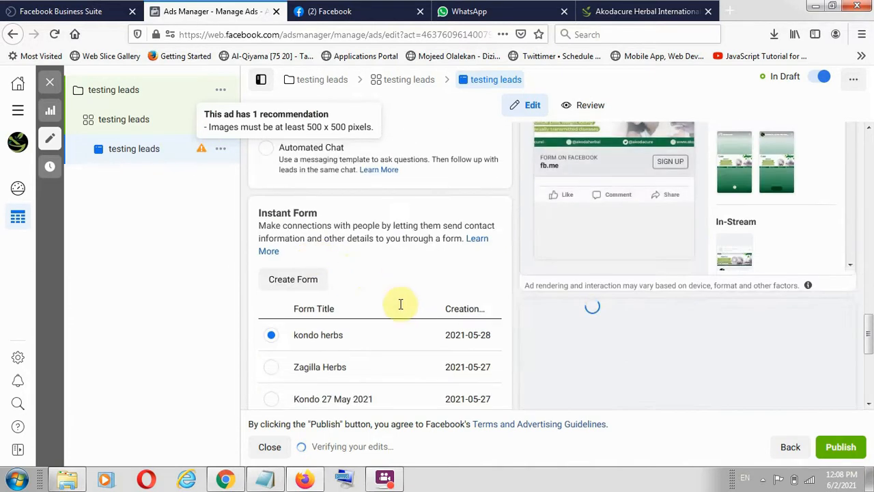
scroll(345, 273, "up", 3)
scroll(344, 273, "down", 3)
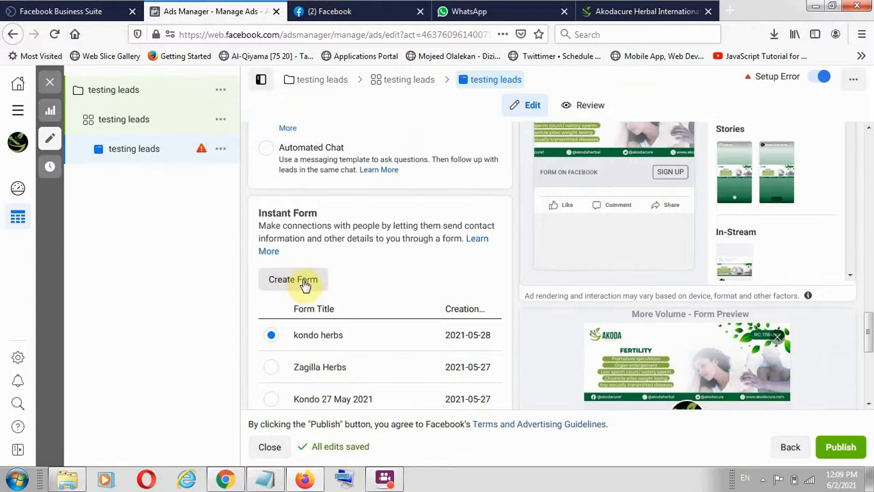
left_click(305, 284)
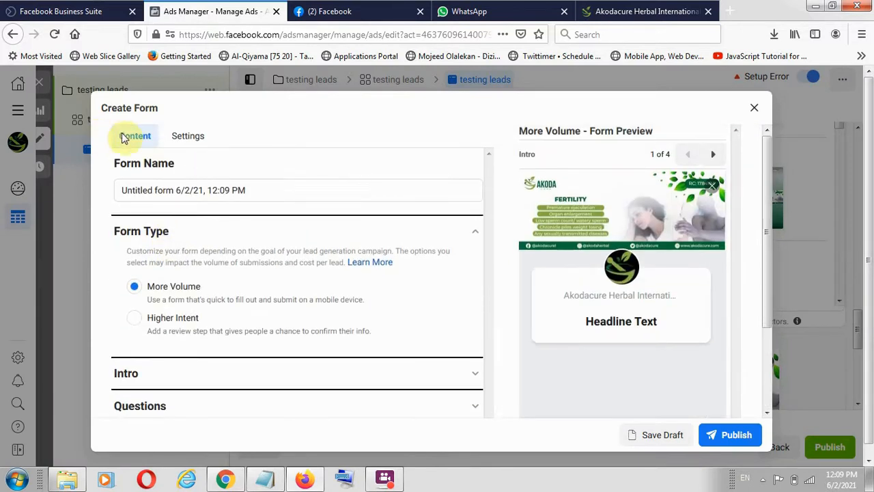
left_click(259, 195)
key("ctrl+a")
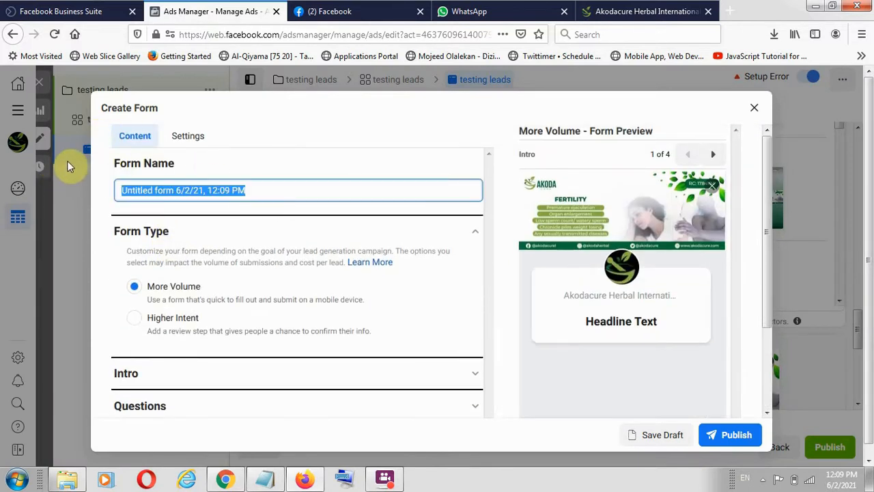
type("Tr")
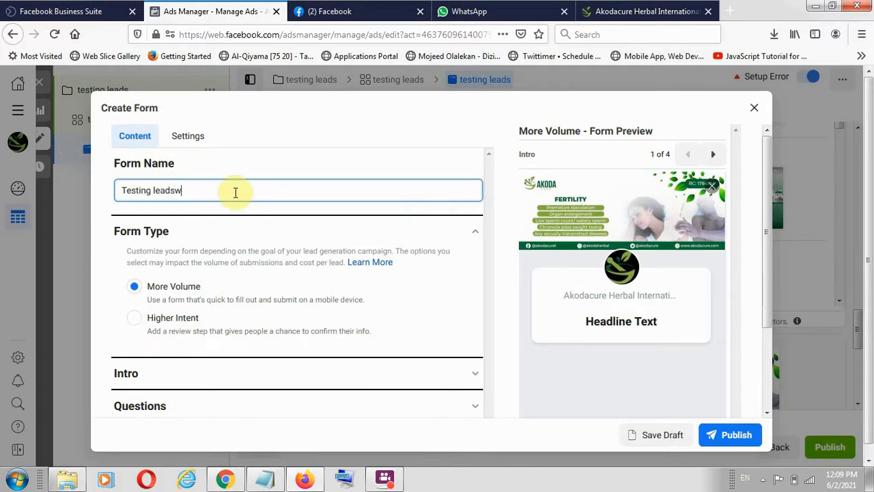
key("BackSpace")
Expand the form's Intro section and try the uploaded image option for the background.
scroll(150, 250, "down", 3)
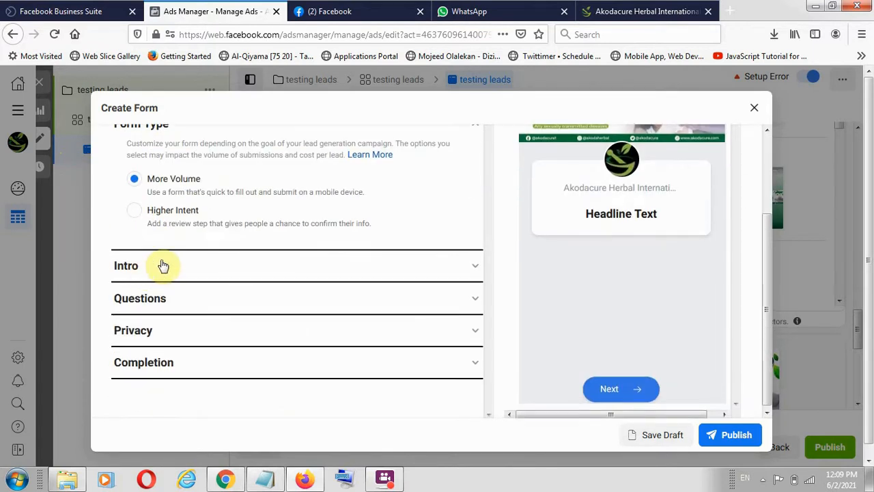
left_click(159, 267)
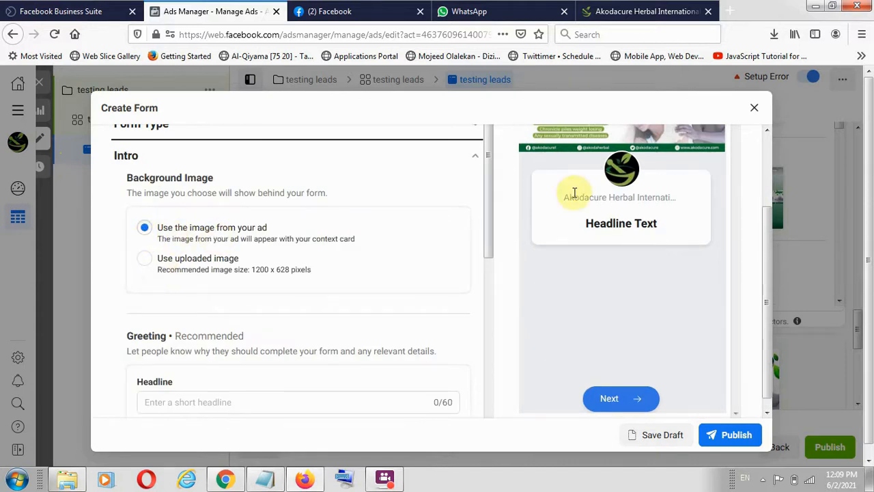
scroll(617, 166, "up", 3)
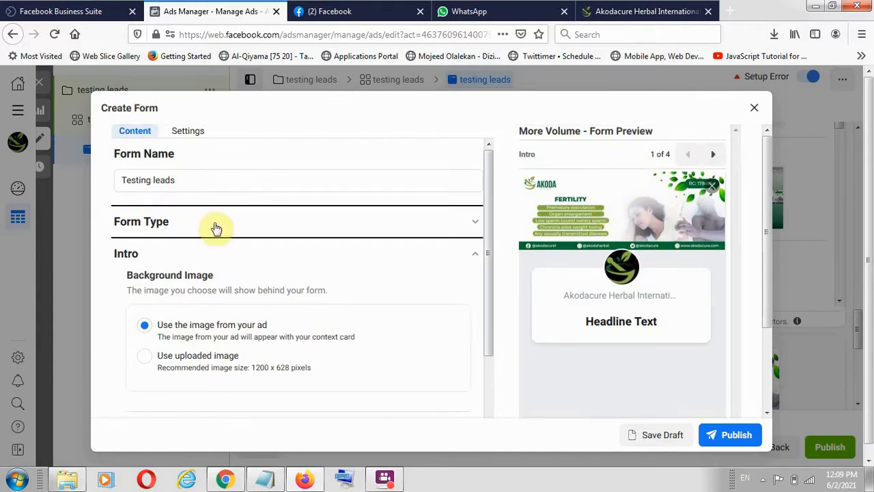
scroll(178, 300, "down", 2)
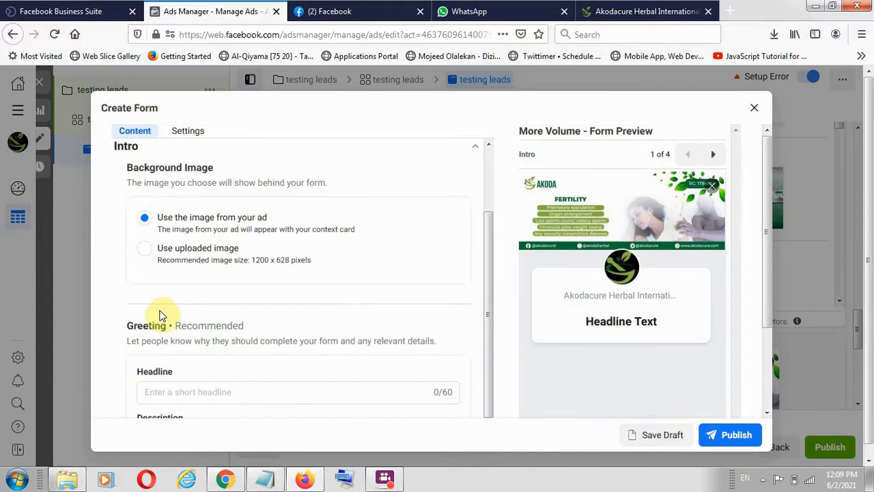
left_click(156, 252)
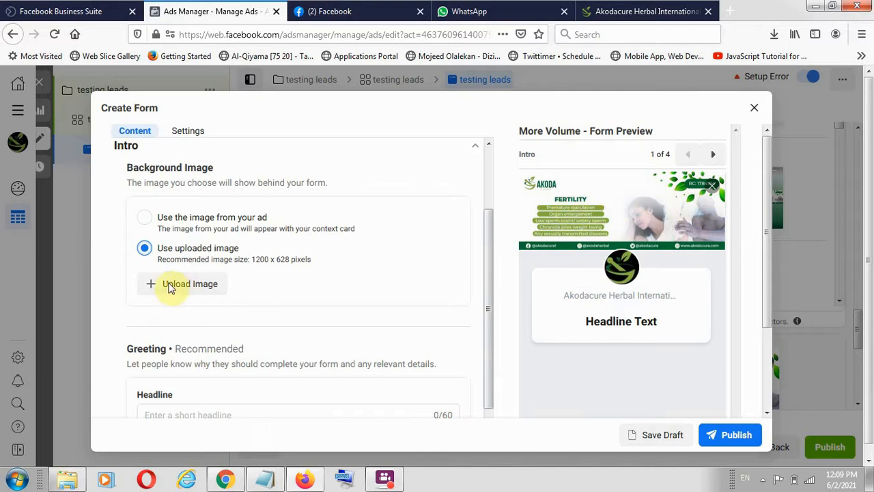
Set the form greeting's headline to "Welcome to Akodacure".
scroll(307, 266, "down", 3)
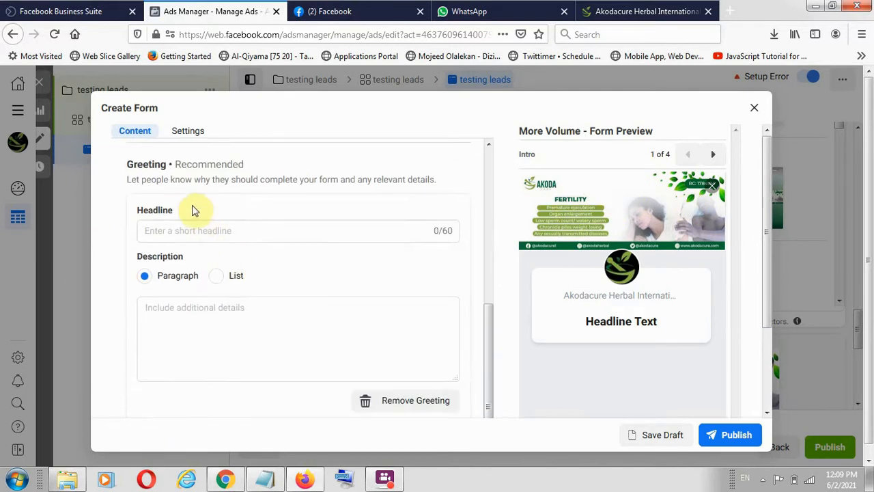
left_click(167, 228)
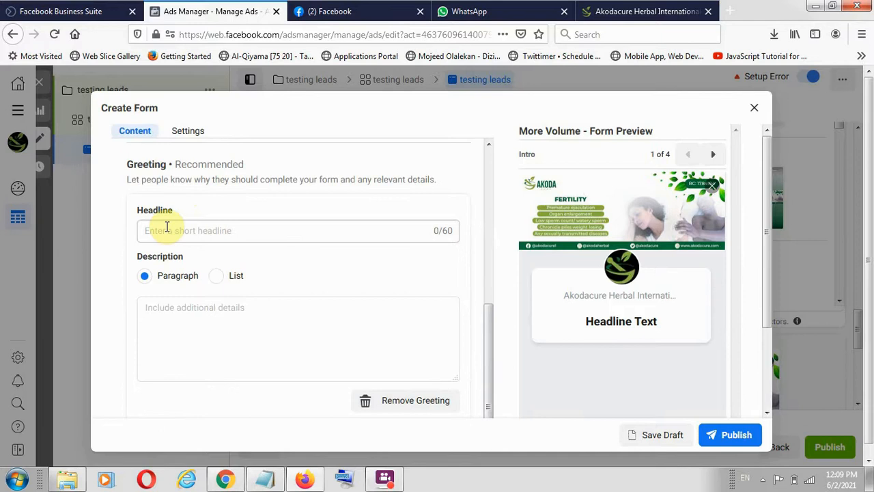
left_click(189, 230)
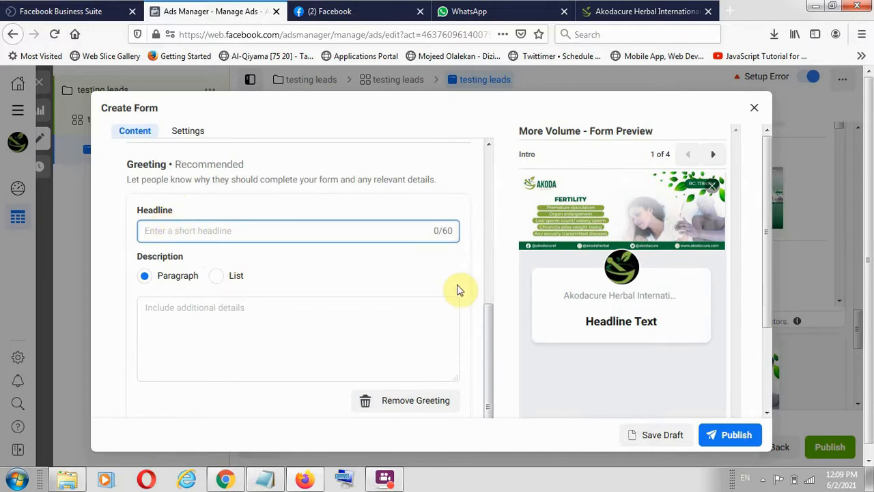
type("Welco")
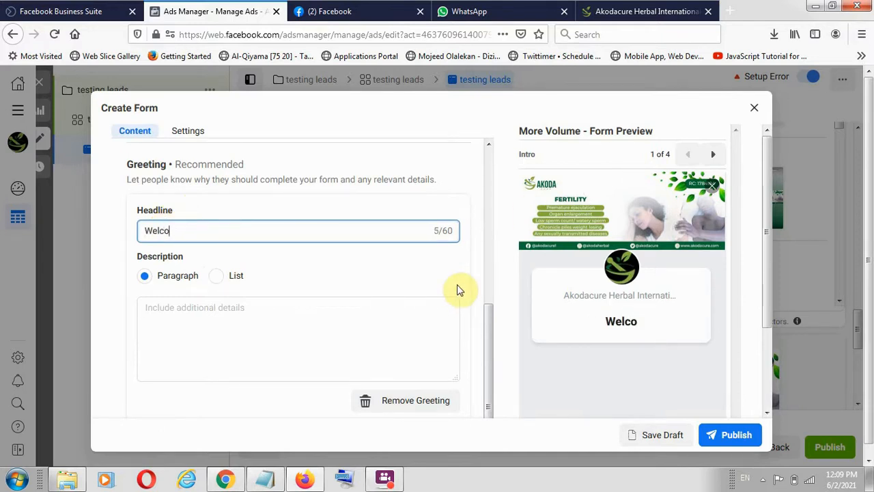
type("me to A")
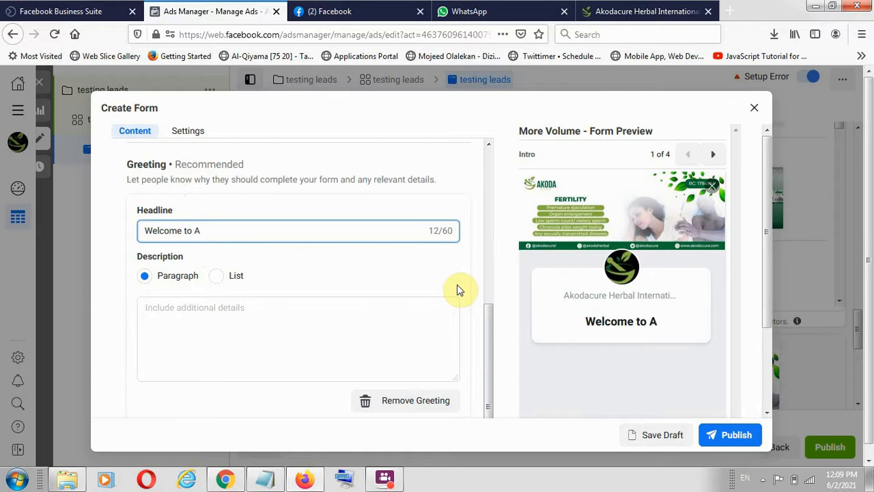
type("kodacure")
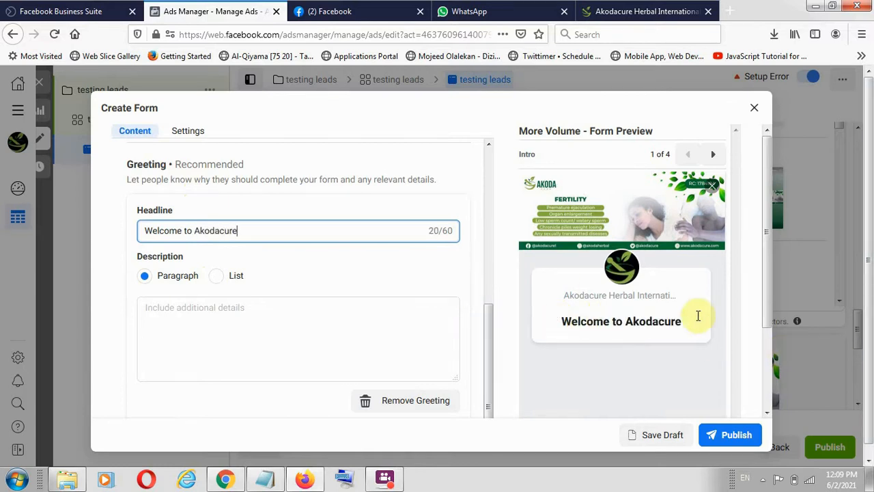
Enter "We are a100 percent herbal" as the greeting's paragraph description and collapse the Intro section.
left_click(193, 328)
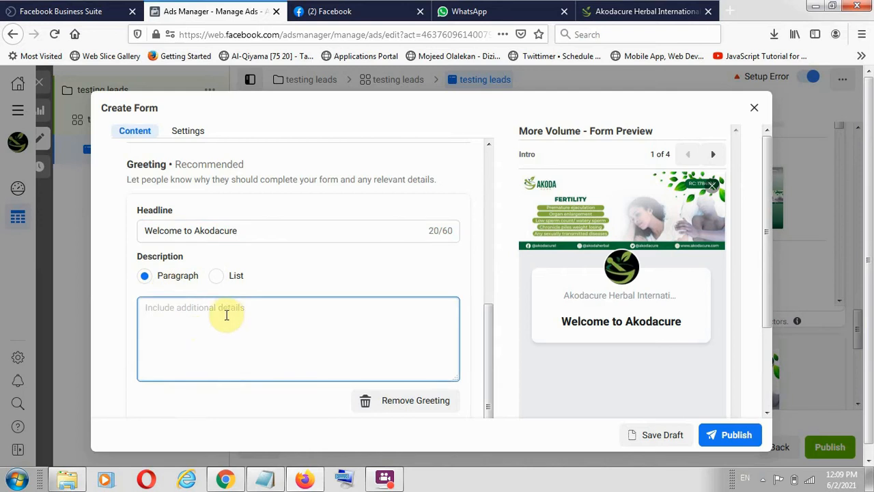
type("We are a100 percent herbal")
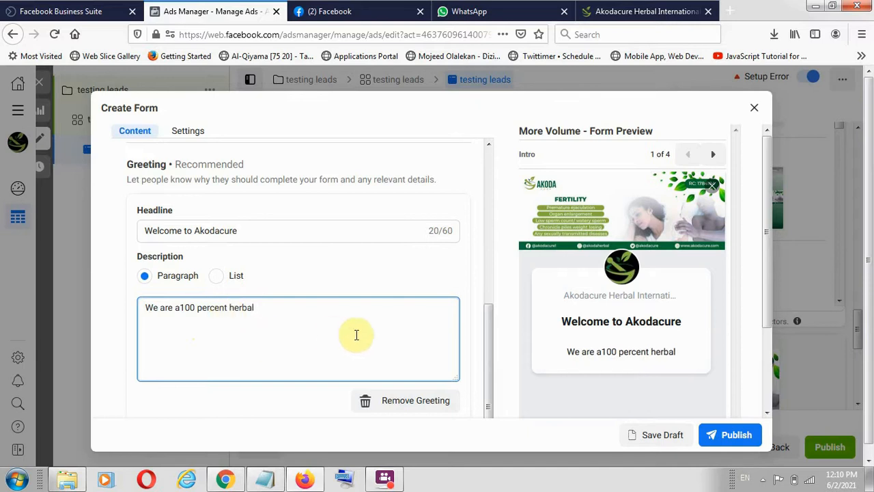
scroll(205, 167, "up", 3)
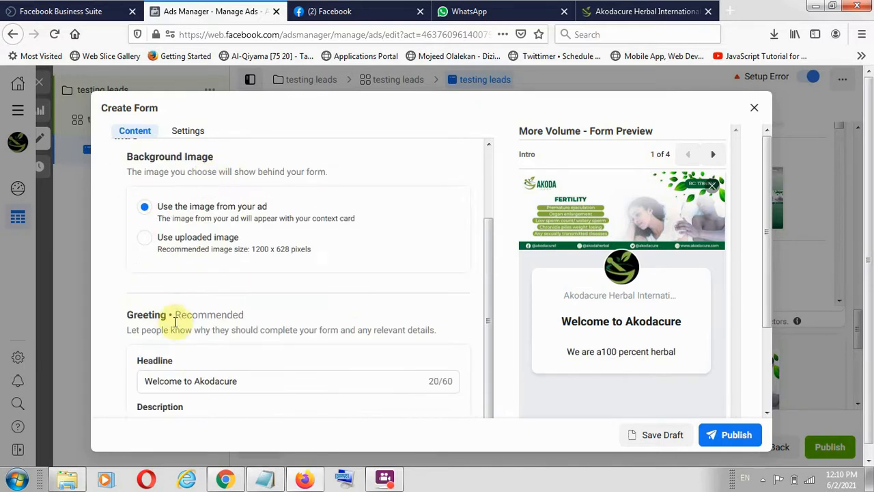
scroll(403, 329, "down", 3)
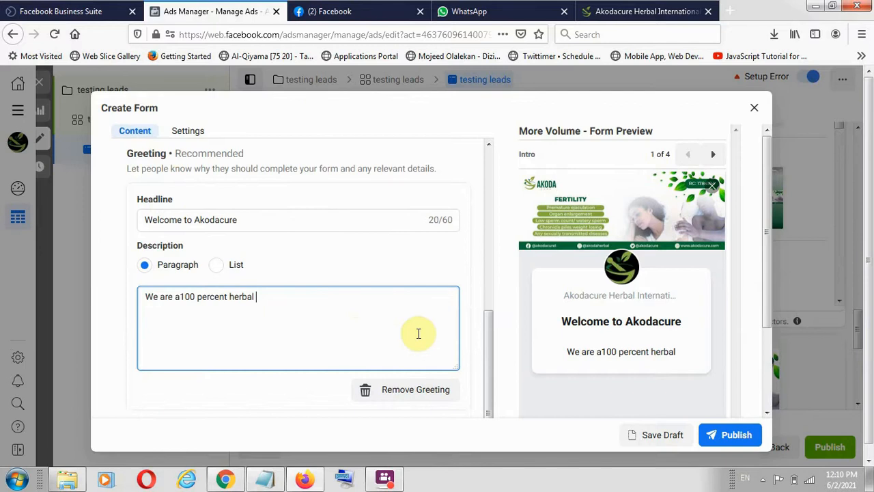
scroll(444, 289, "up", 5)
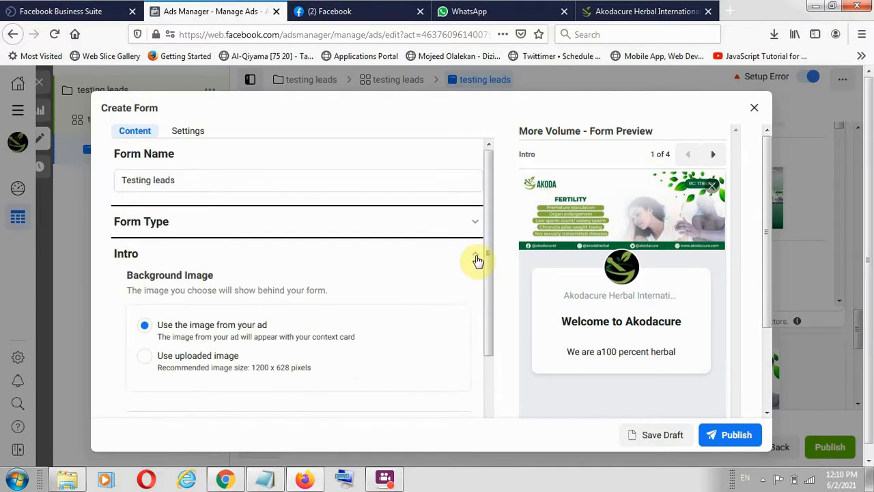
left_click(477, 258)
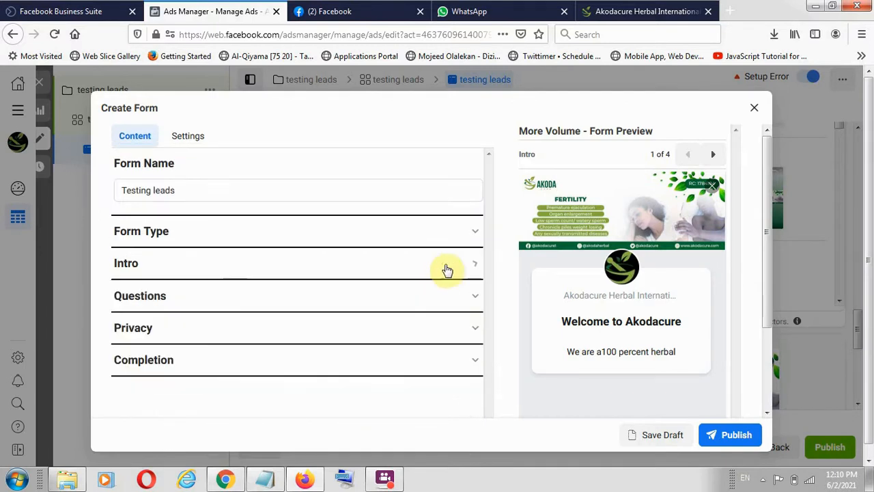
Expand the form's Questions section and move Full name above Email in the prefill questions.
left_click(299, 295)
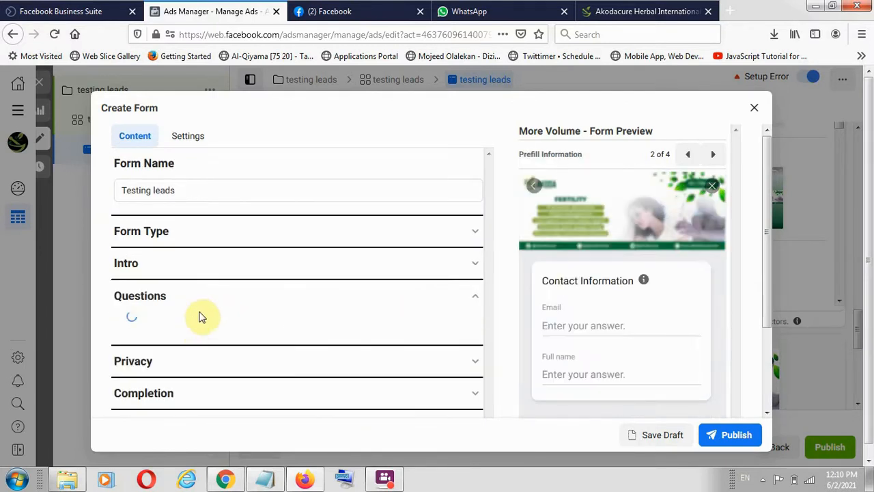
scroll(319, 332, "down", 3)
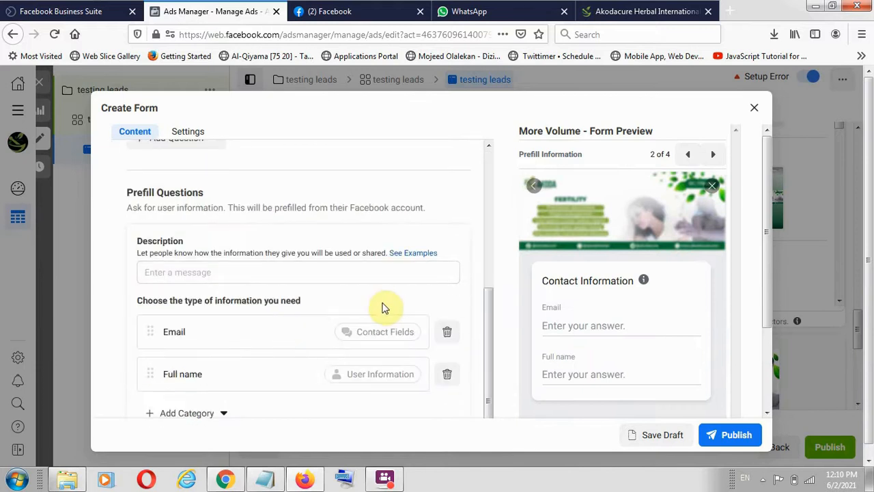
left_click_drag(146, 369, 168, 336)
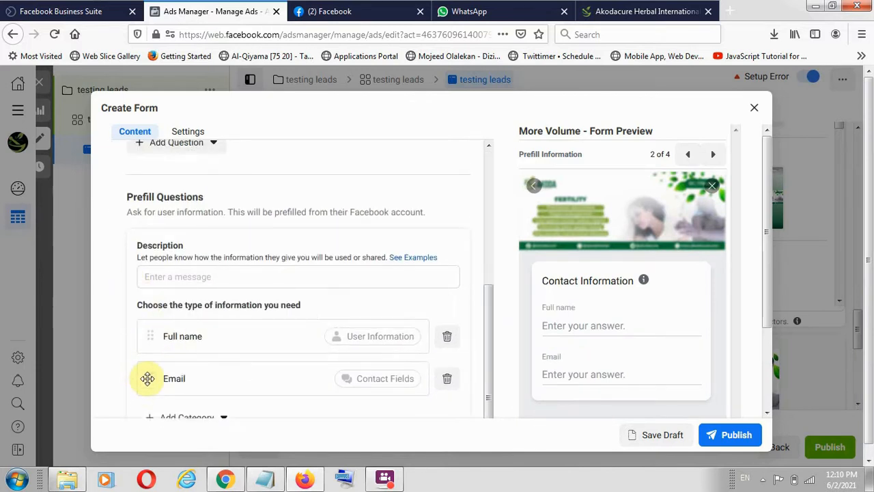
Add the Phone number contact field to the form's prefill questions below Email.
scroll(274, 339, "down", 1)
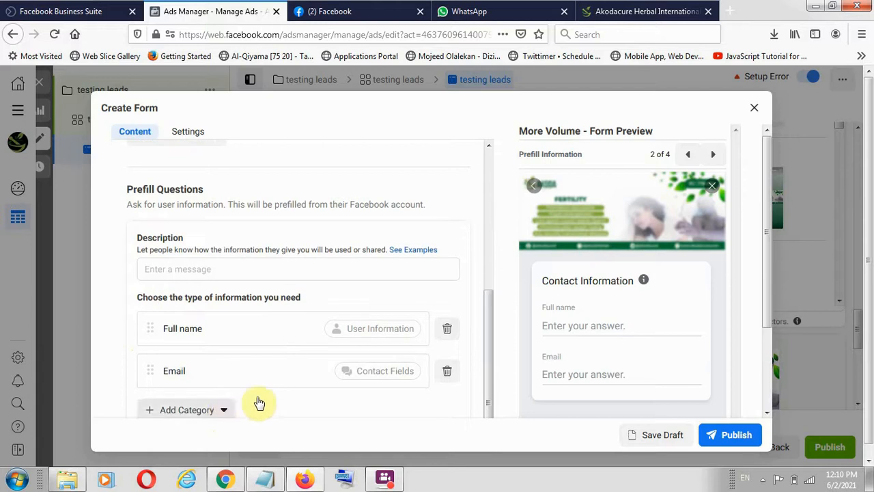
left_click(258, 402)
mouse_move(239, 297)
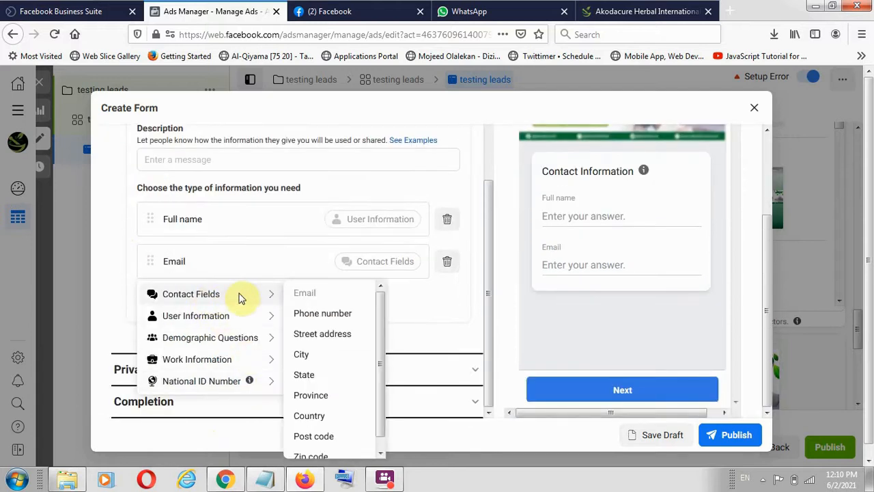
left_click(304, 315)
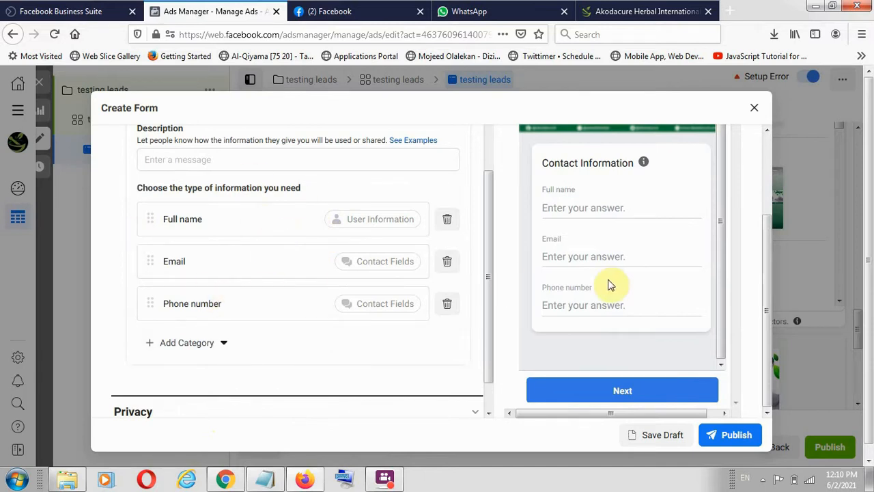
Review the contact information page in the form preview, from the banner to the Phone number field.
scroll(606, 283, "up", 1)
scroll(670, 297, "down", 1)
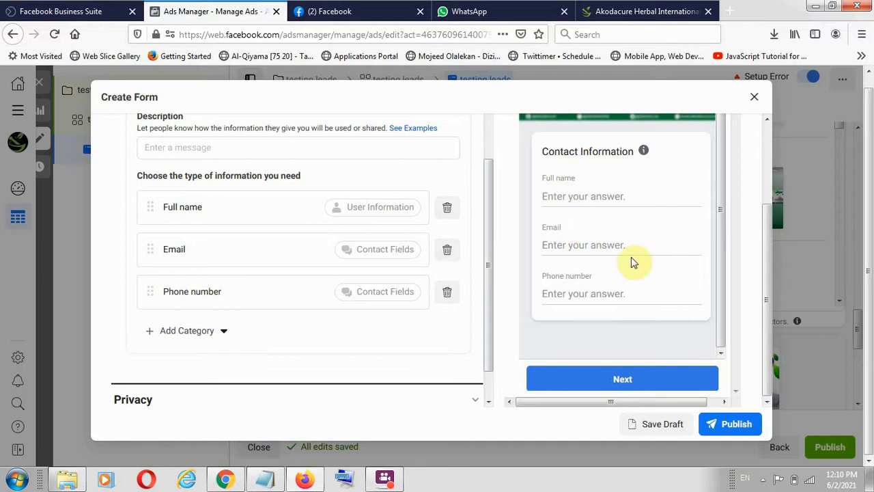
scroll(599, 207, "up", 1)
scroll(599, 208, "up", 3)
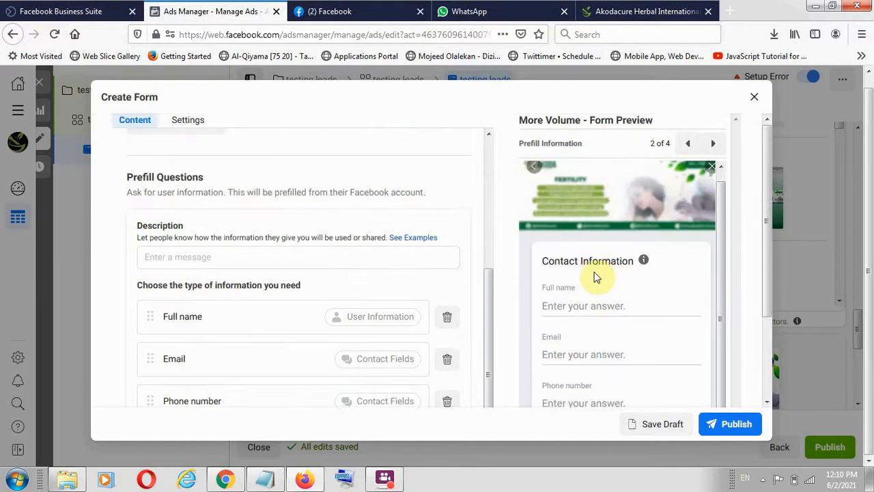
scroll(595, 275, "down", 3)
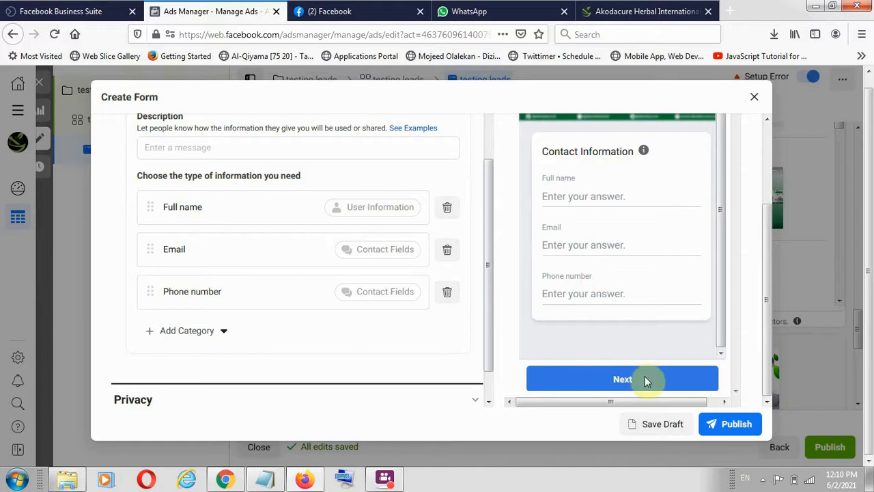
scroll(333, 328, "down", 1)
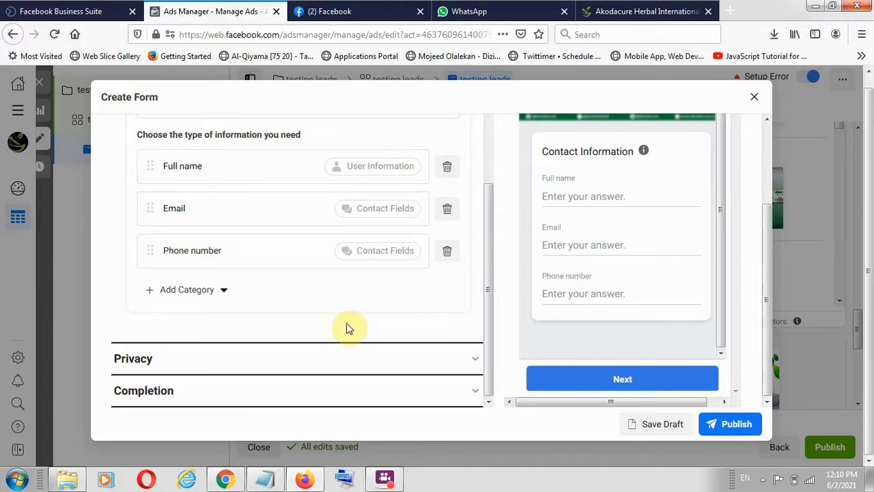
Browse the other prefill categories, including User Information and Work Information, without adding a field.
left_click(384, 478)
left_click(334, 160)
left_click(226, 292)
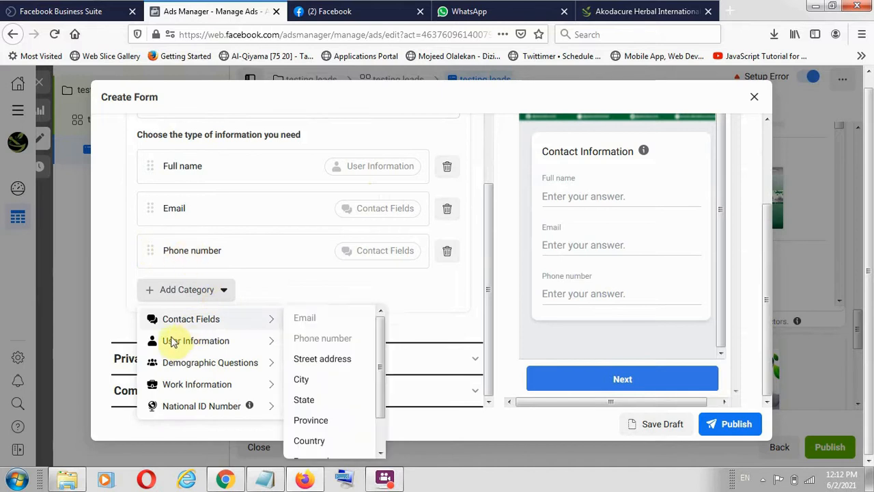
mouse_move(237, 331)
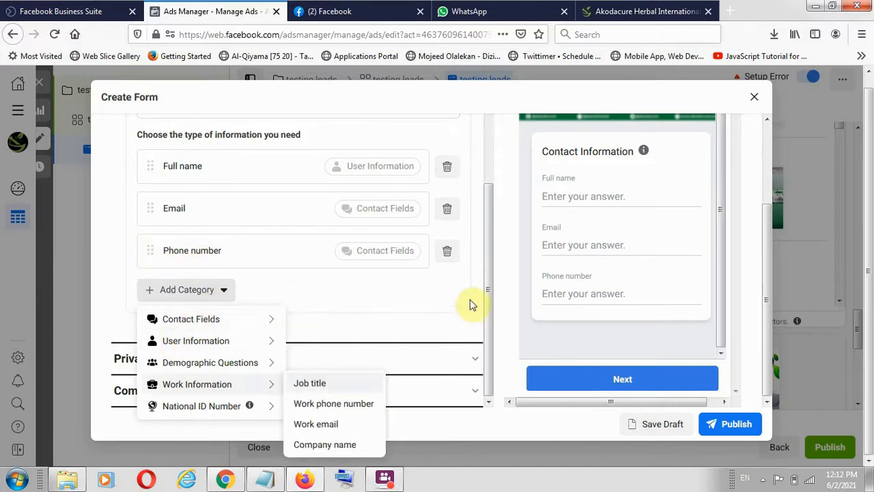
mouse_move(208, 372)
mouse_move(249, 406)
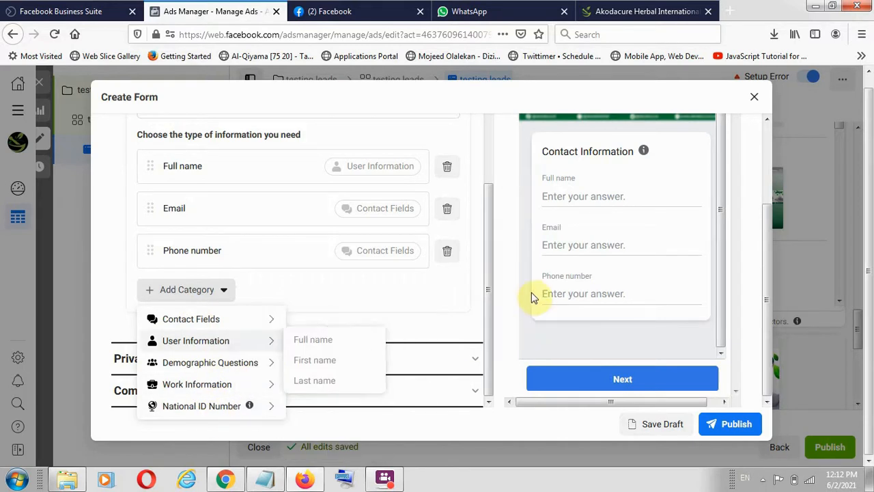
left_click(444, 296)
scroll(258, 225, "up", 3)
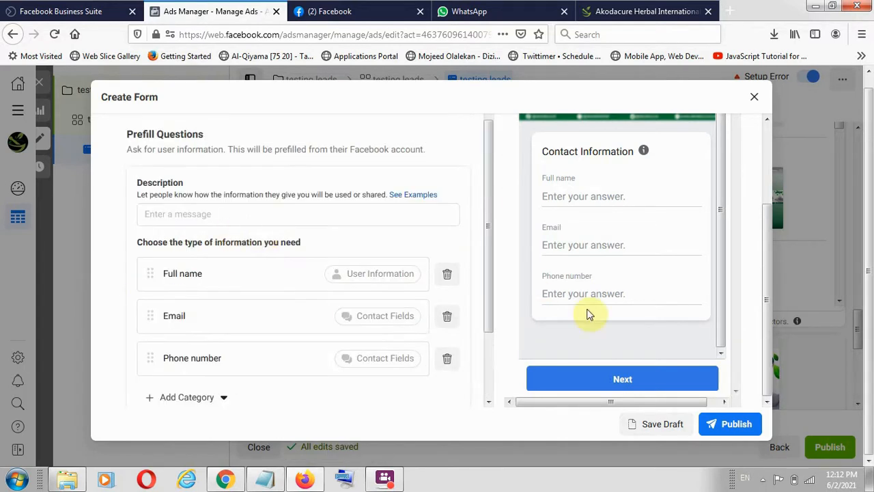
Switch to Notepad to review the notes on following up customers, and return to the form in Firefox.
left_click(260, 478)
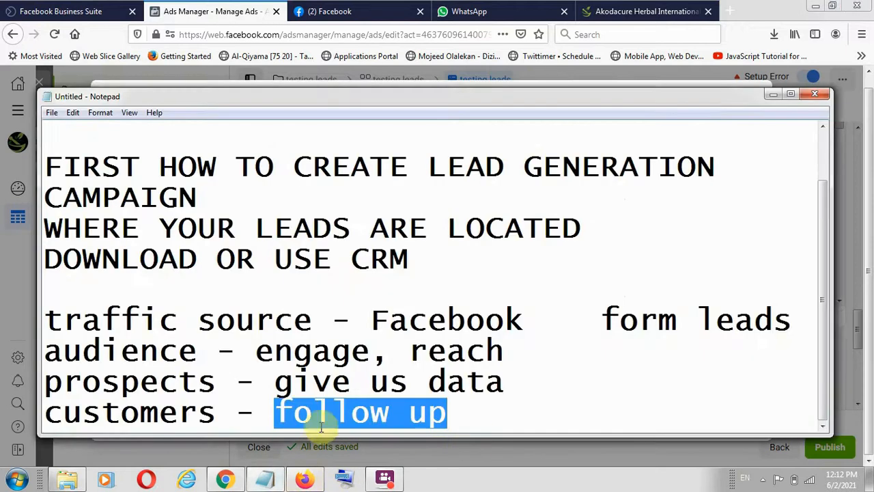
left_click(303, 481)
scroll(327, 350, "down", 3)
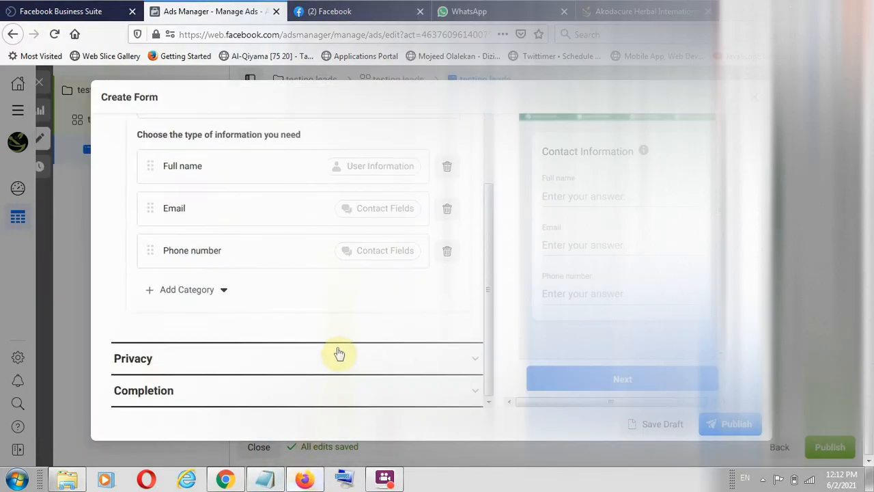
Expand the form's Privacy section, review its privacy policy link and custom disclaimer settings, and collapse it.
left_click(173, 358)
scroll(155, 203, "up", 2)
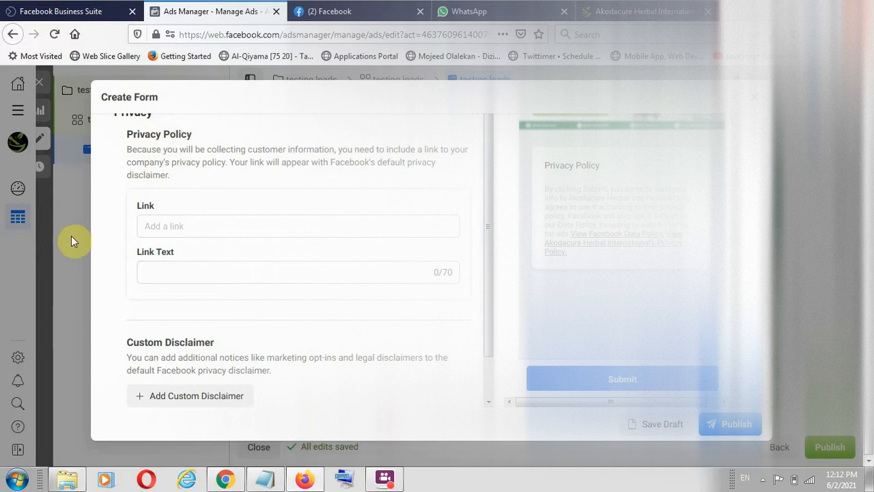
scroll(181, 240, "up", 1)
scroll(194, 263, "up", 2)
scroll(196, 273, "down", 3)
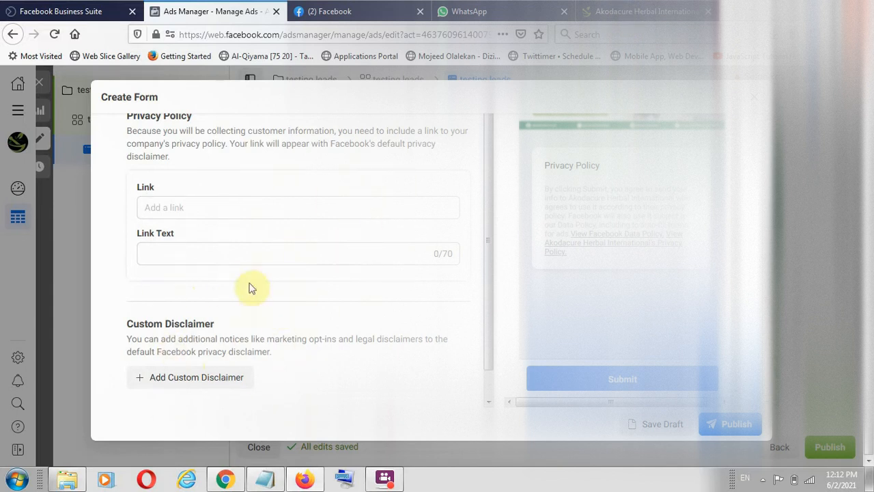
scroll(251, 306, "down", 1)
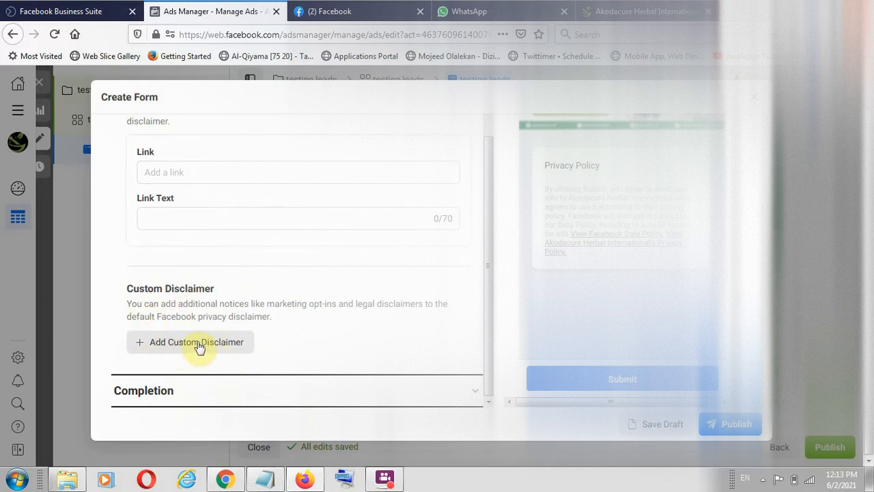
scroll(260, 328, "up", 4)
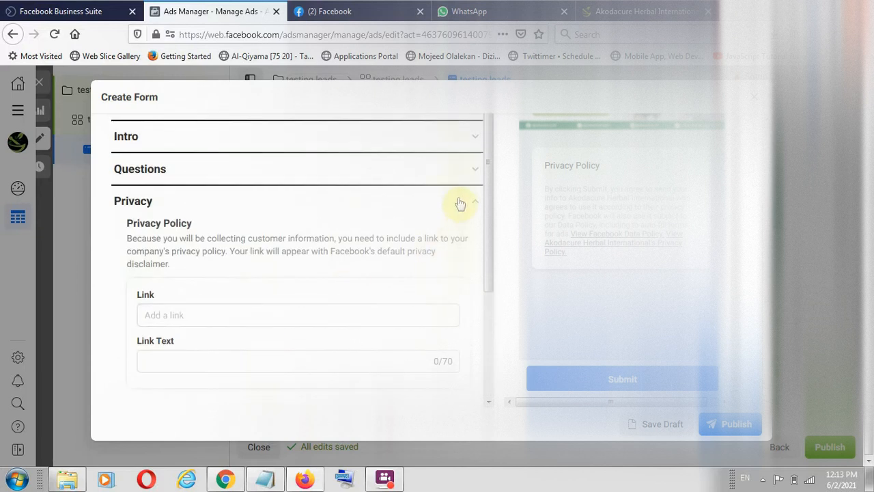
left_click(469, 200)
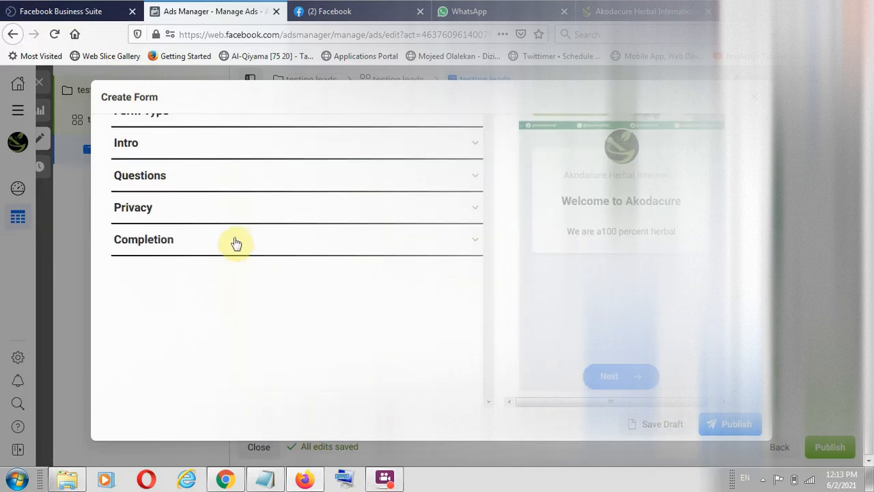
Expand the form's Completion section and review its message settings and the available call-to-action button options.
left_click(232, 246)
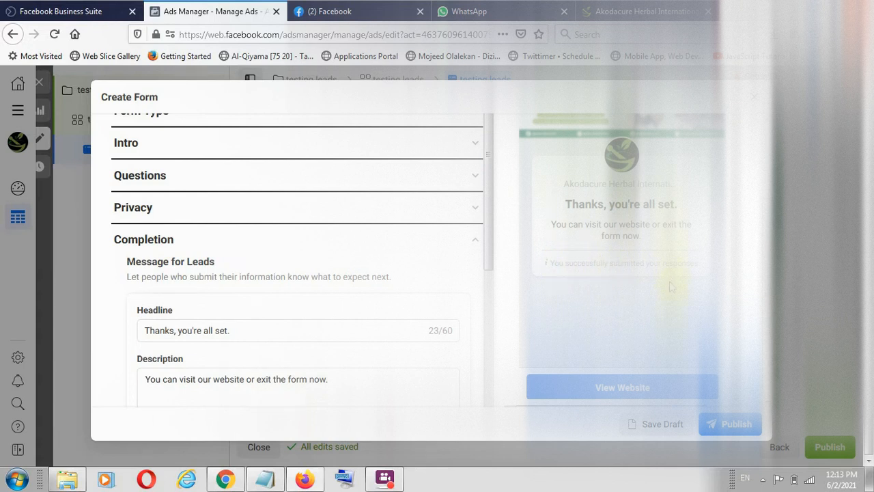
scroll(220, 327, "down", 3)
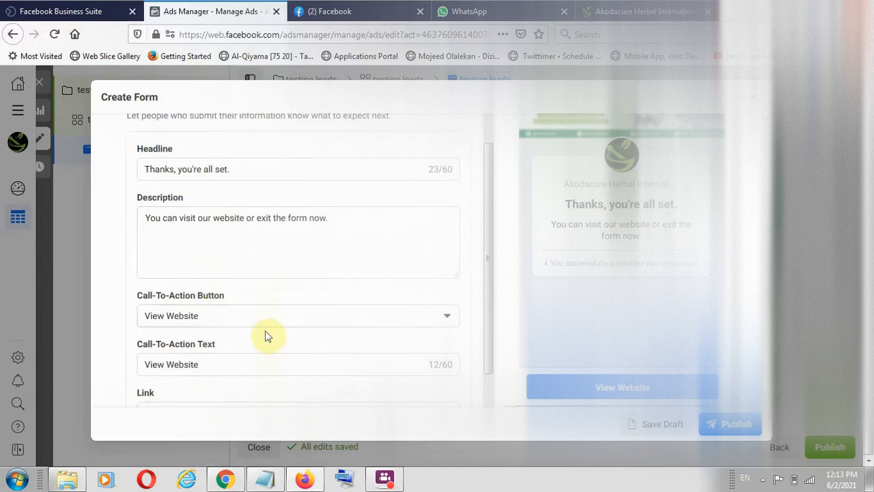
scroll(271, 344, "down", 1)
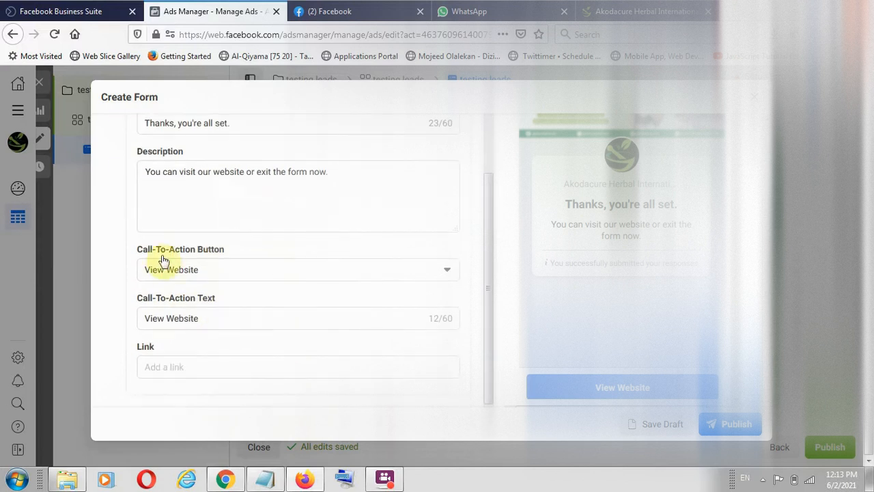
left_click(214, 272)
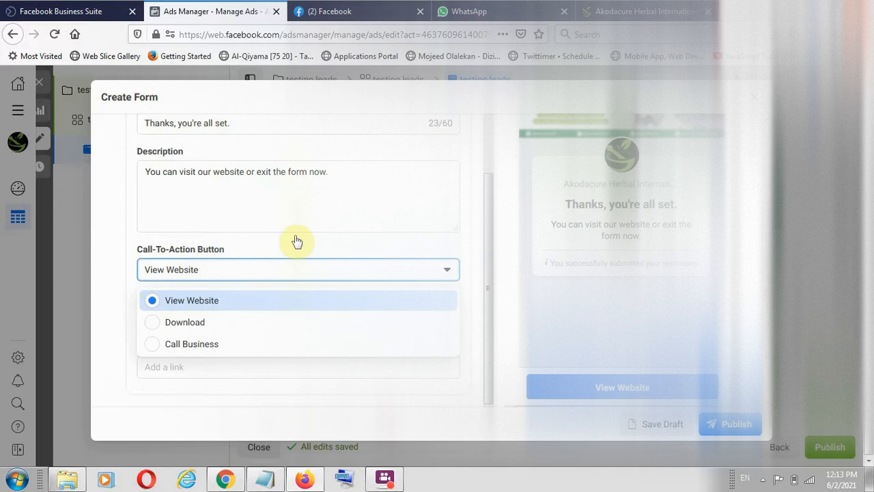
left_click(267, 265)
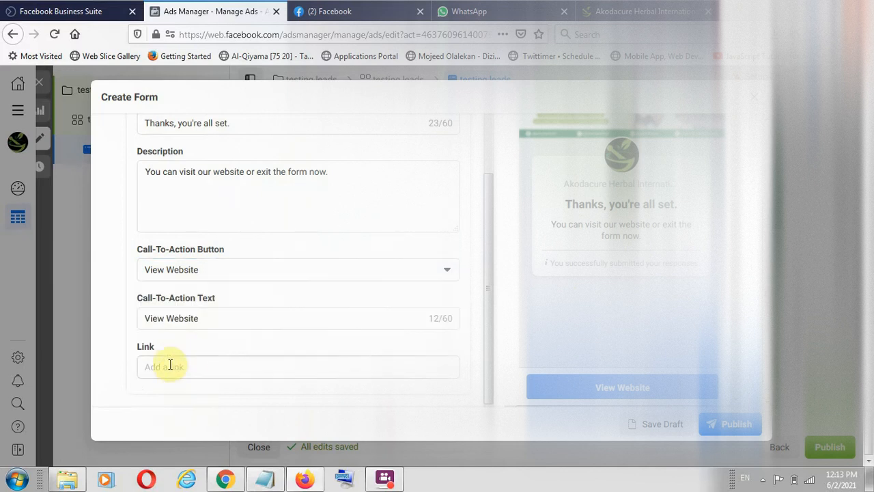
Copy the akodacure.com address from the open website and paste it as the completion message's link.
left_click(170, 366)
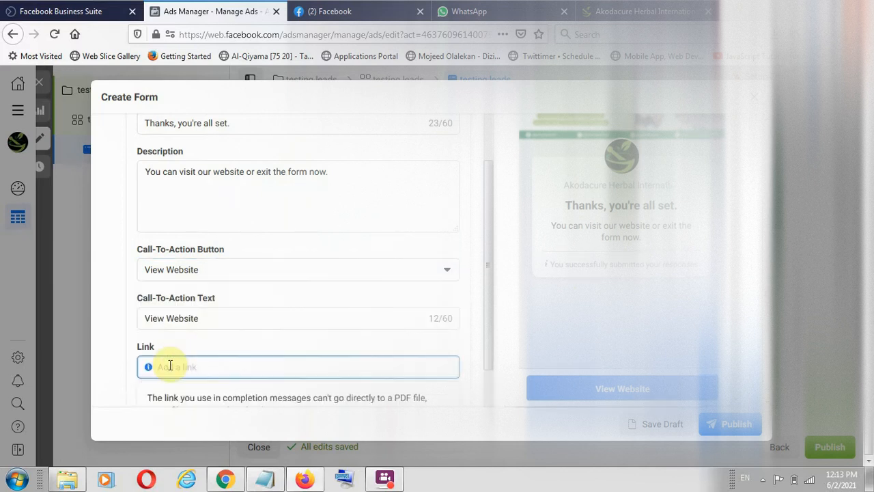
left_click(645, 11)
left_click(205, 34)
right_click(208, 40)
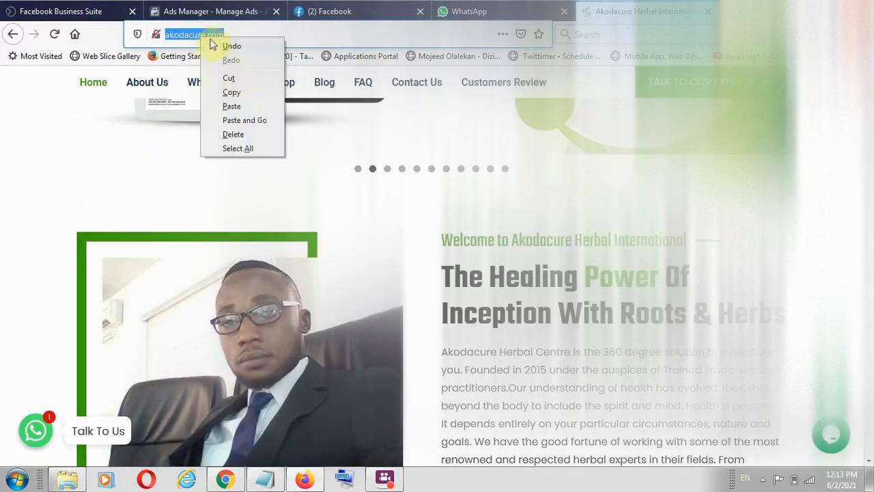
left_click(236, 94)
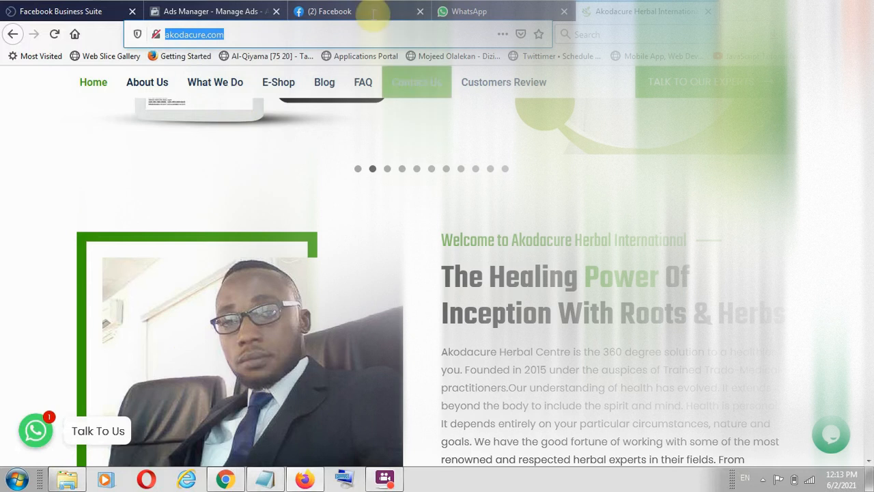
left_click(208, 11)
right_click(168, 366)
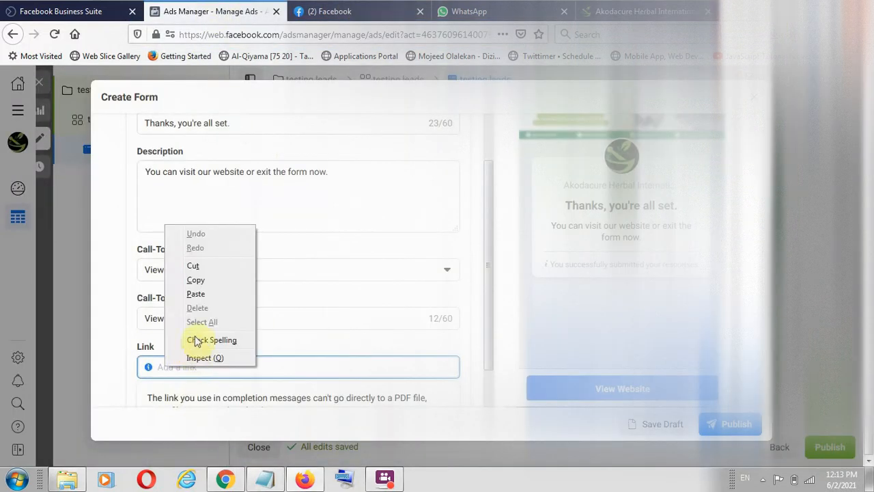
left_click(196, 294)
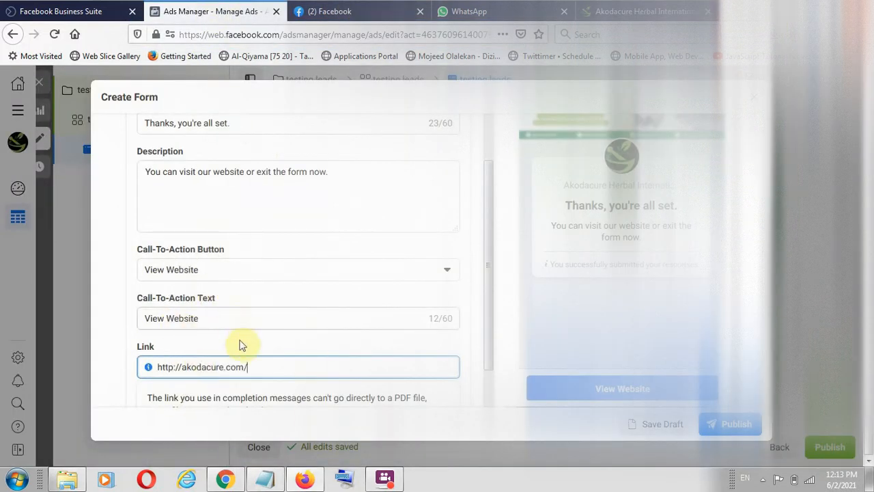
scroll(226, 352, "down", 2)
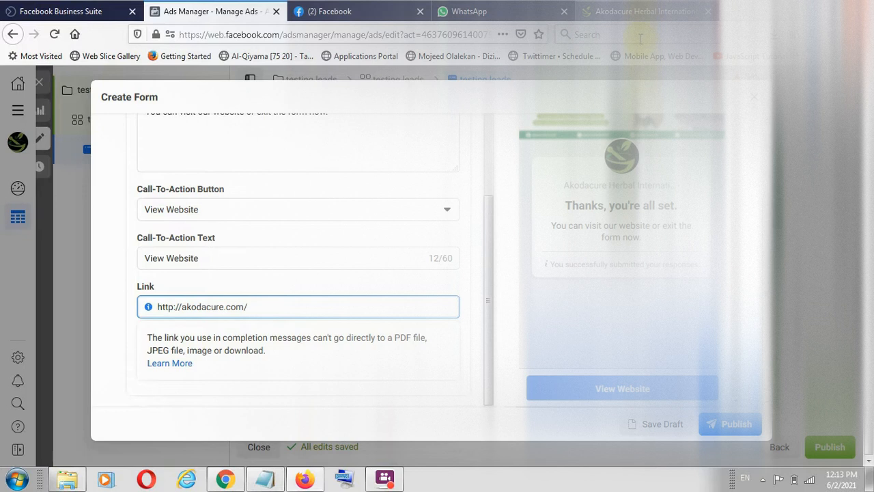
scroll(291, 289, "up", 3)
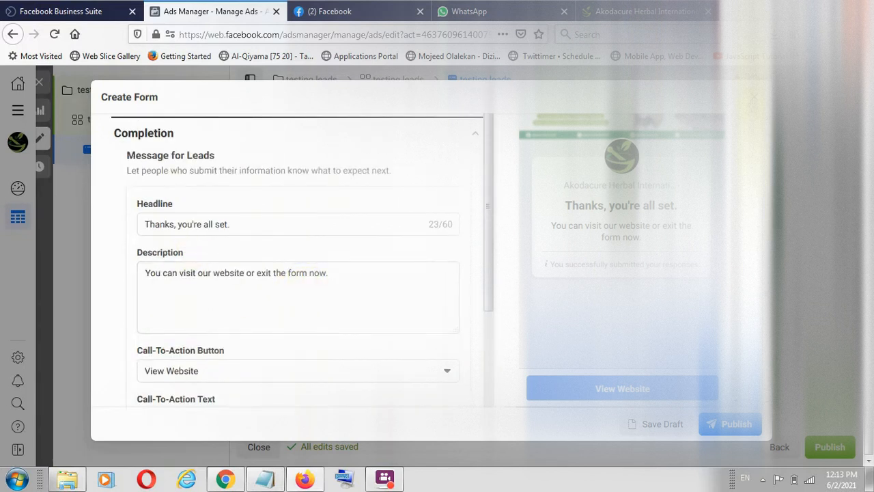
Close the lead form, discarding its progress, and leave the ad editor without publishing the draft items.
left_click(754, 99)
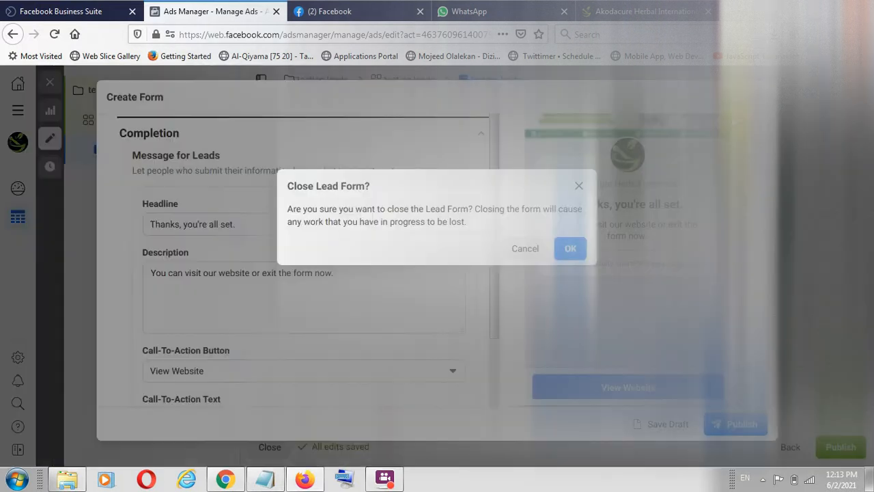
left_click(569, 249)
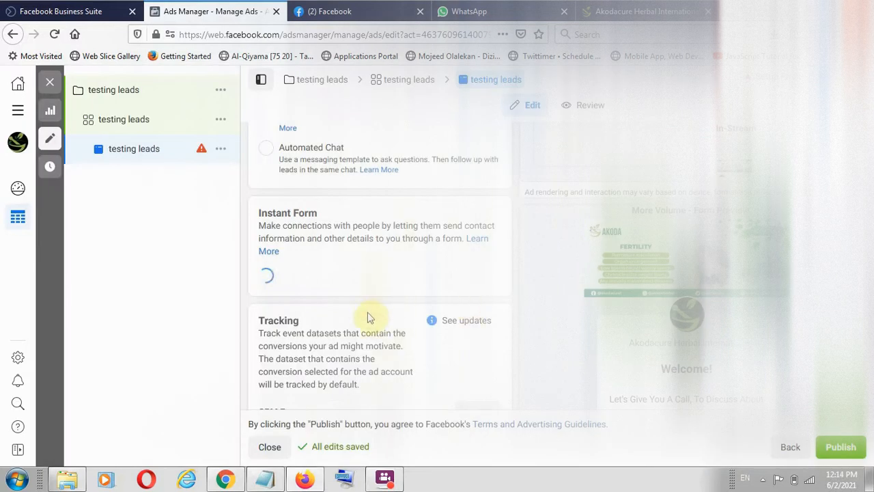
left_click(51, 84)
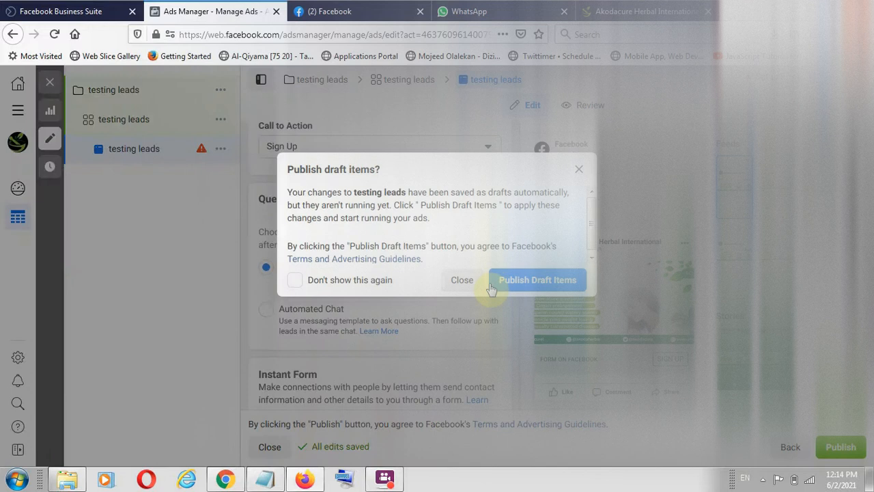
left_click(444, 285)
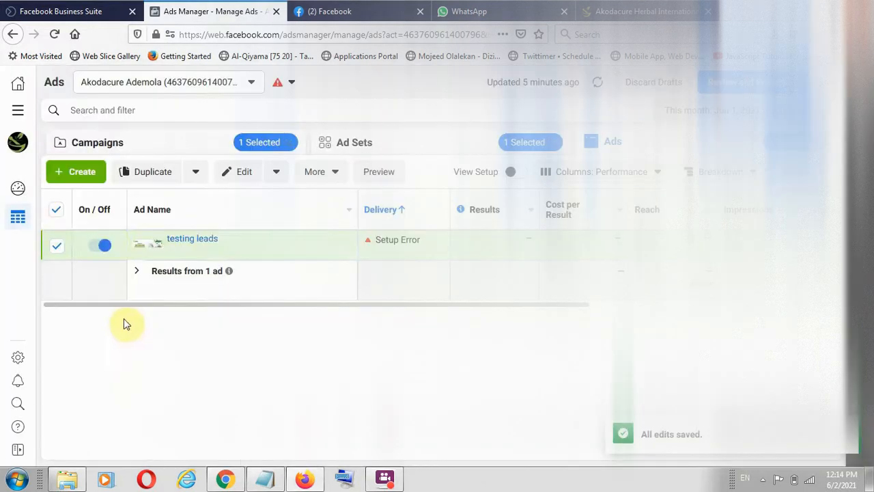
Delete the selected testing leads ad and confirm its removal.
left_click(277, 171)
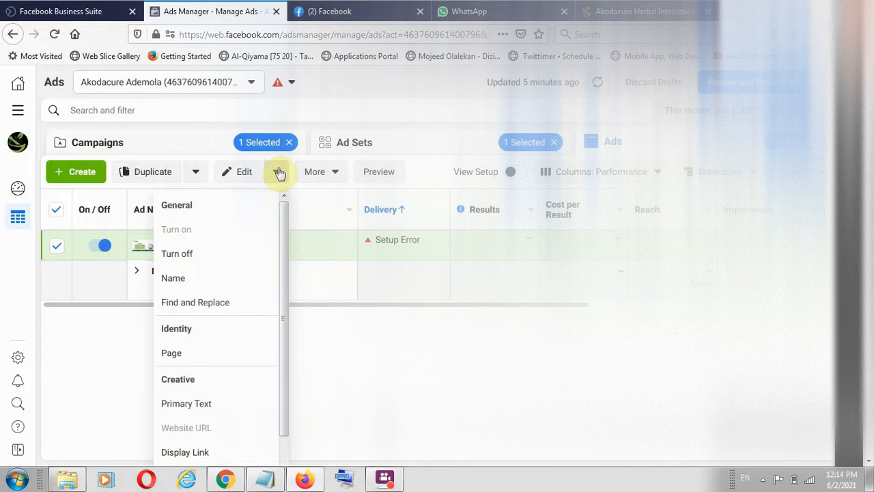
left_click(340, 177)
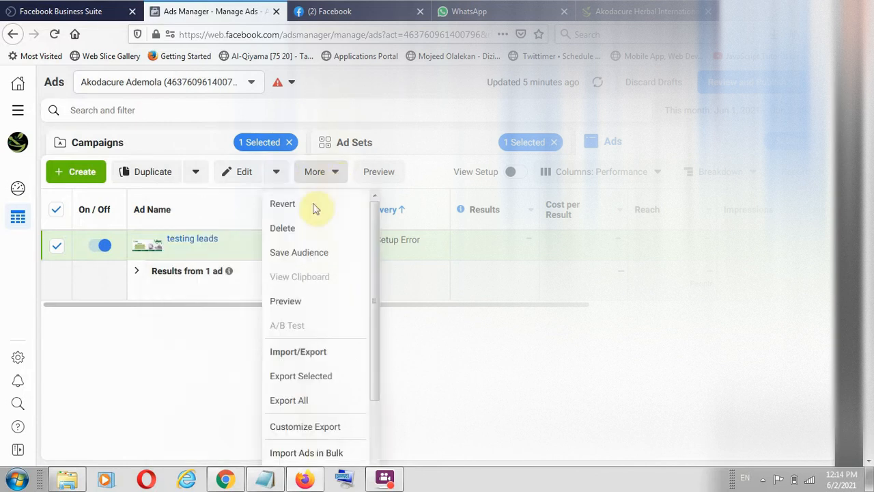
left_click(284, 227)
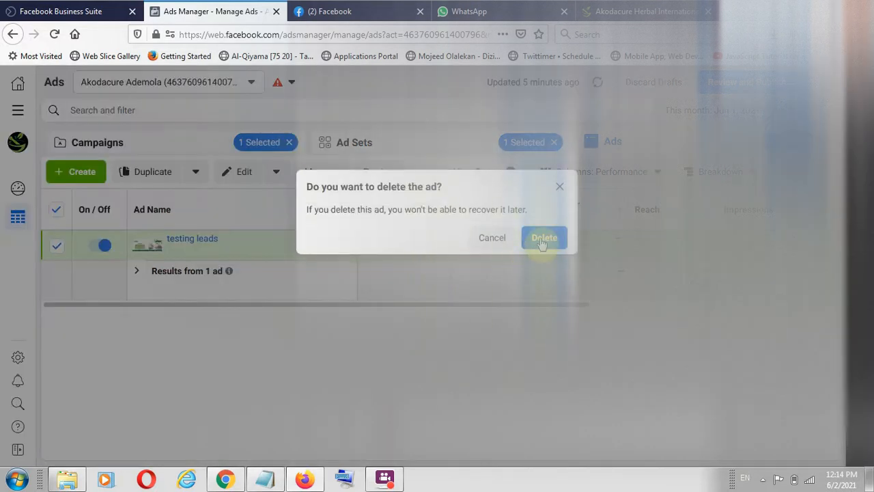
left_click(543, 240)
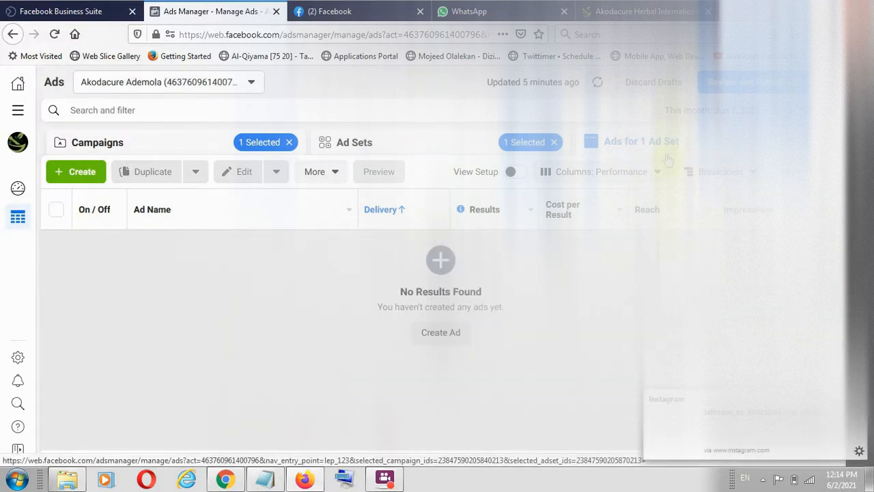
Delete the testing leads draft campaign at the campaign level and confirm its removal.
left_click(171, 146)
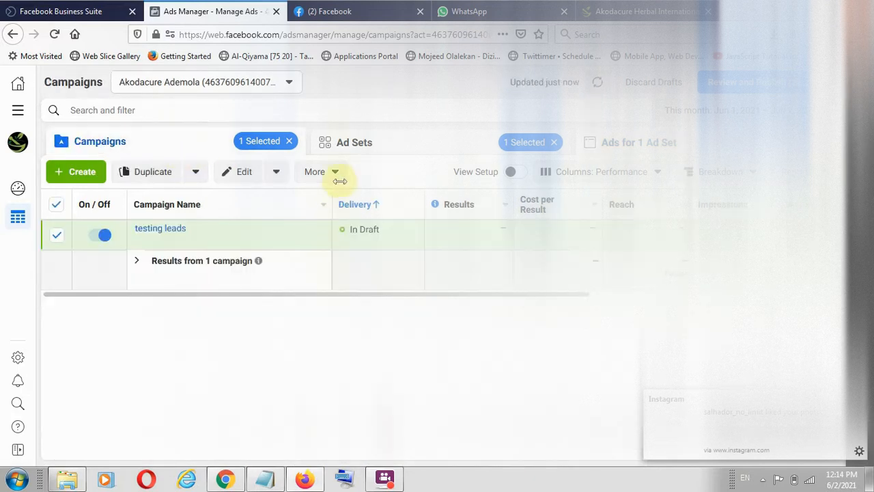
left_click(336, 174)
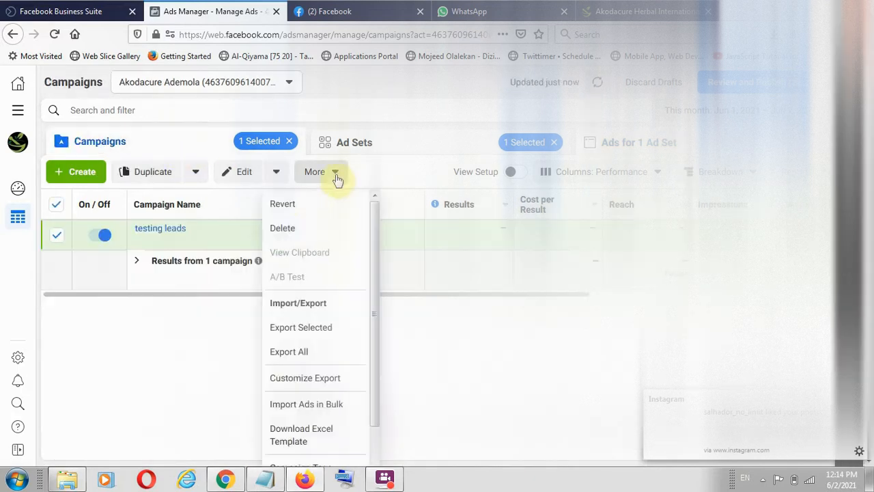
left_click(301, 229)
left_click(552, 237)
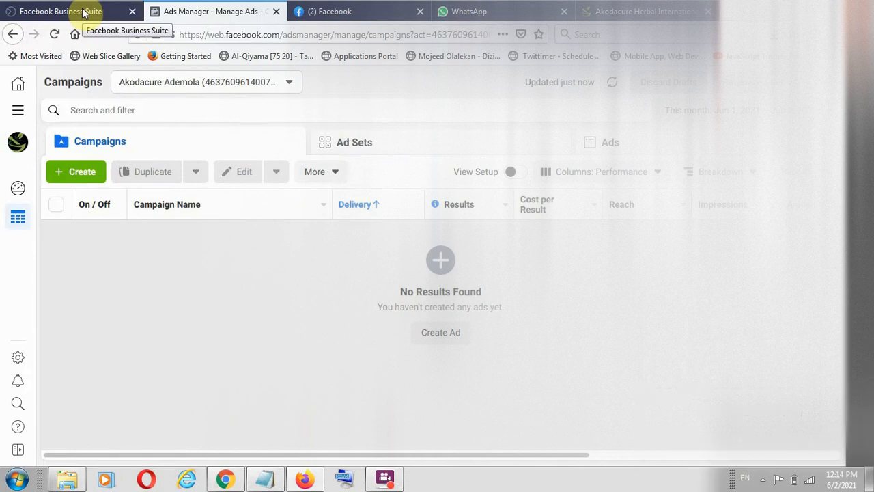
Switch to Facebook, open the managed Akodacure Herbal International page, and go to its Publishing Tools.
left_click(358, 15)
left_click(82, 240)
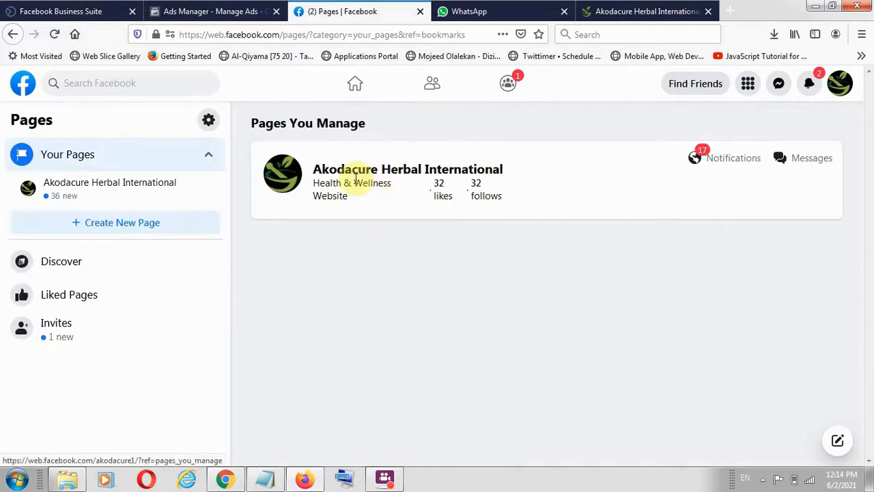
left_click(378, 174)
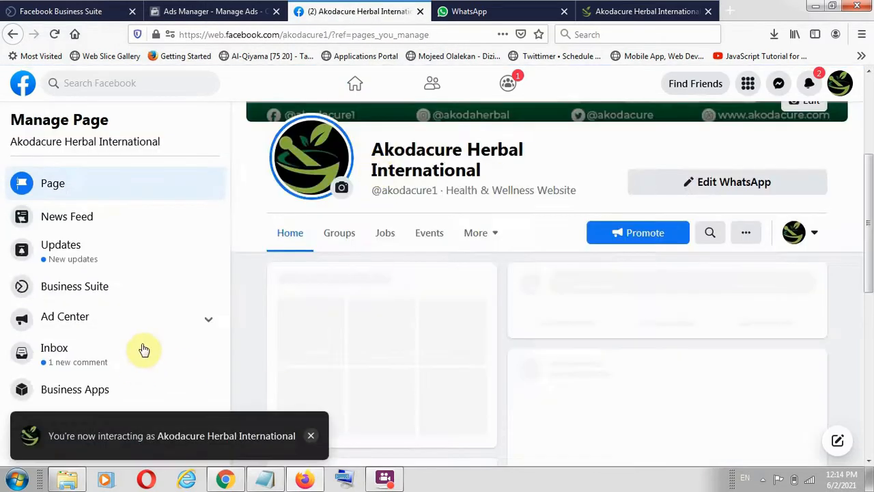
scroll(101, 351, "down", 5)
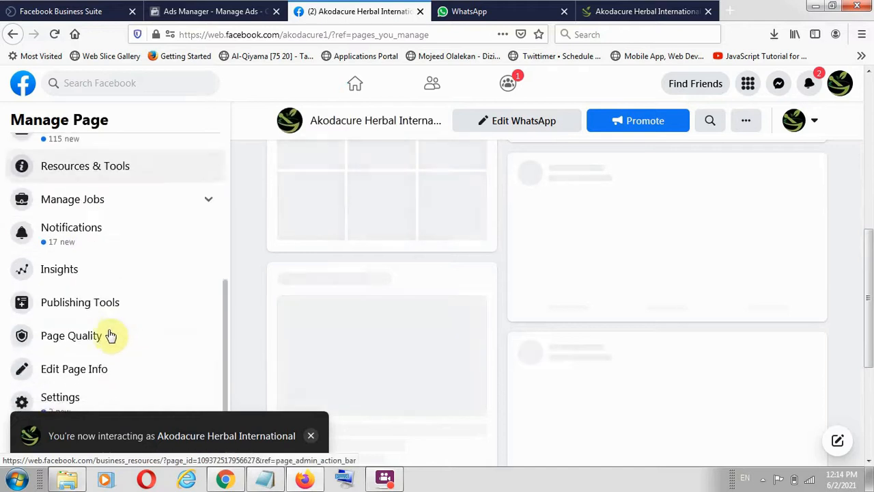
scroll(89, 212, "up", 3)
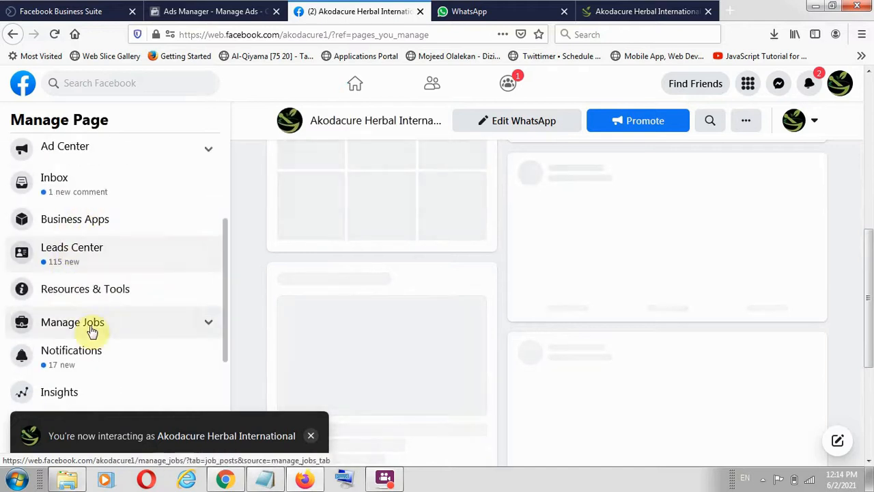
scroll(197, 333, "down", 2)
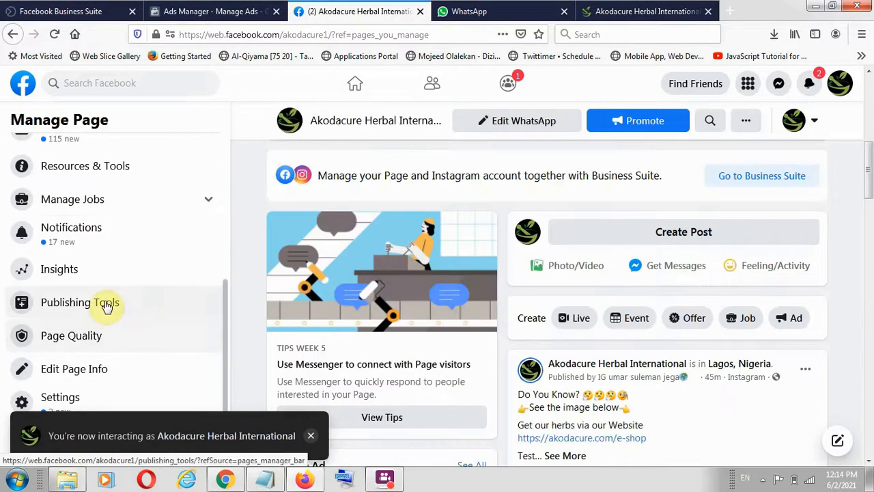
left_click(106, 304)
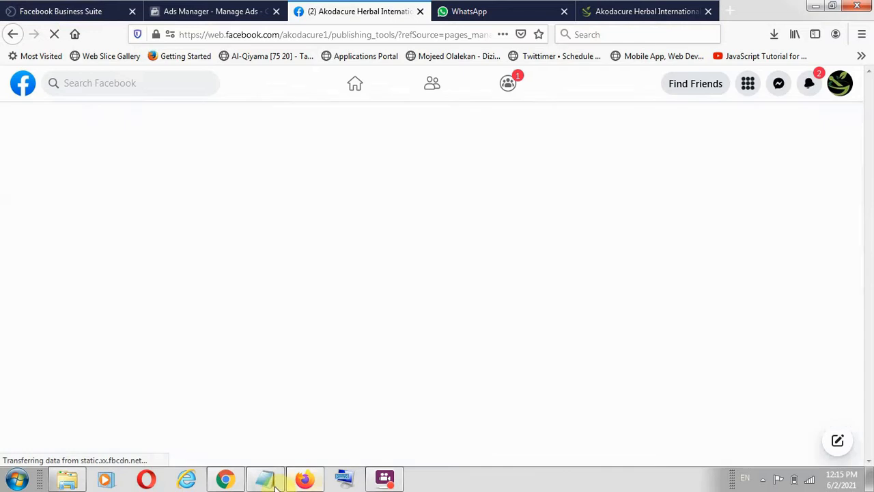
Bring up the Notepad outline and highlight the line about where the leads are located.
left_click(264, 478)
scroll(221, 240, "up", 1)
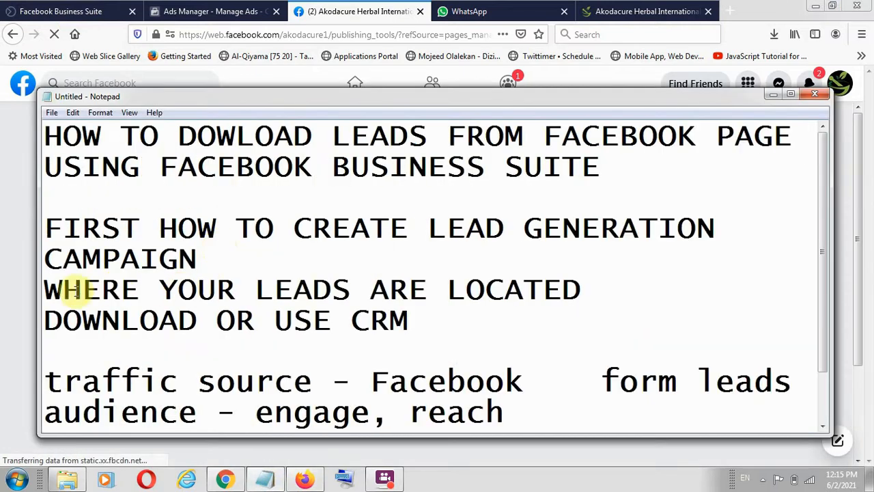
left_click_drag(82, 289, 601, 303)
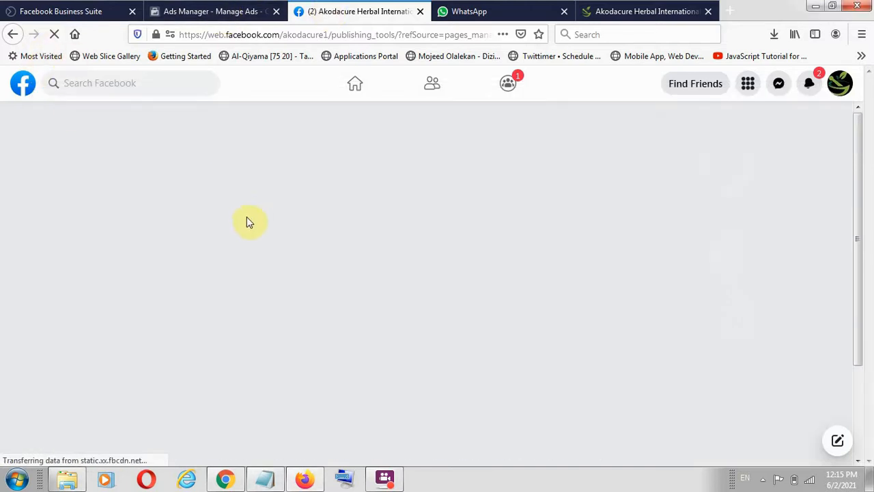
Switch to Facebook Business Suite, review its additional tools, and open the Instant Forms section.
left_click(77, 12)
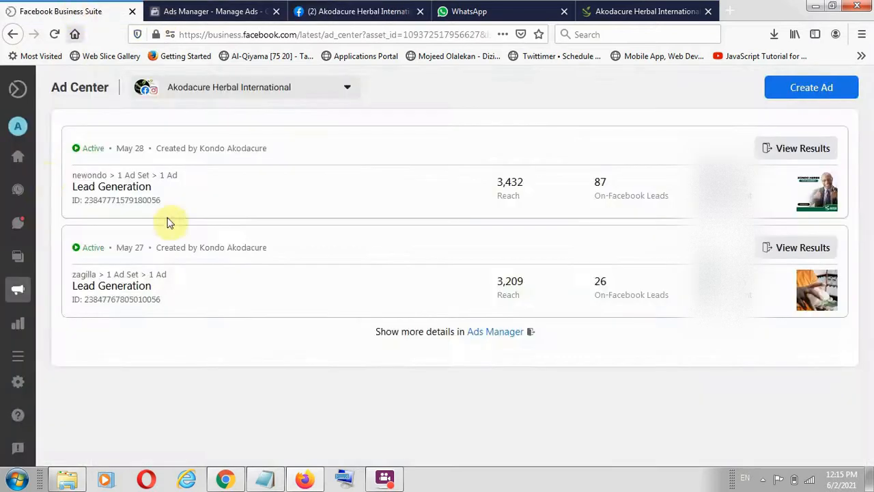
mouse_move(20, 252)
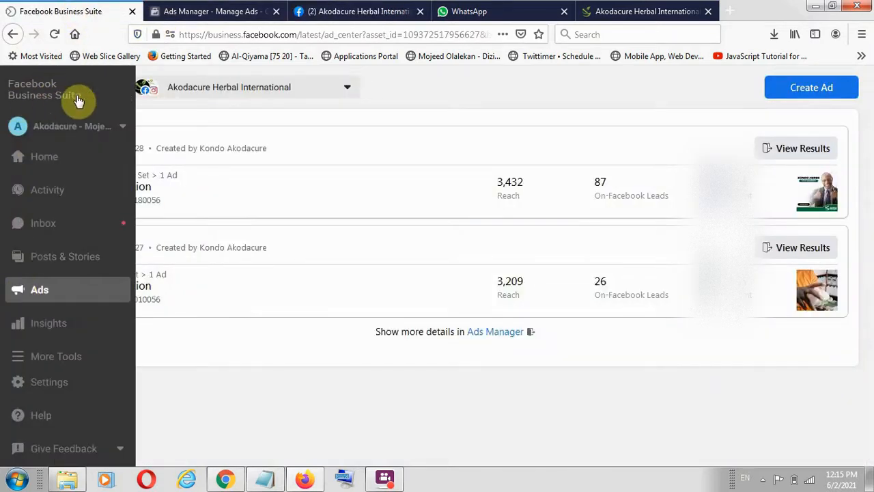
left_click(48, 359)
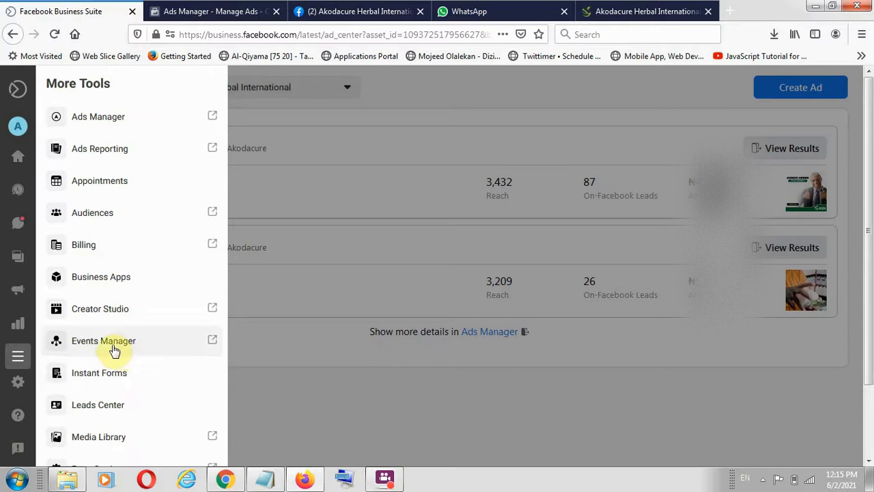
left_click(411, 386)
mouse_move(17, 314)
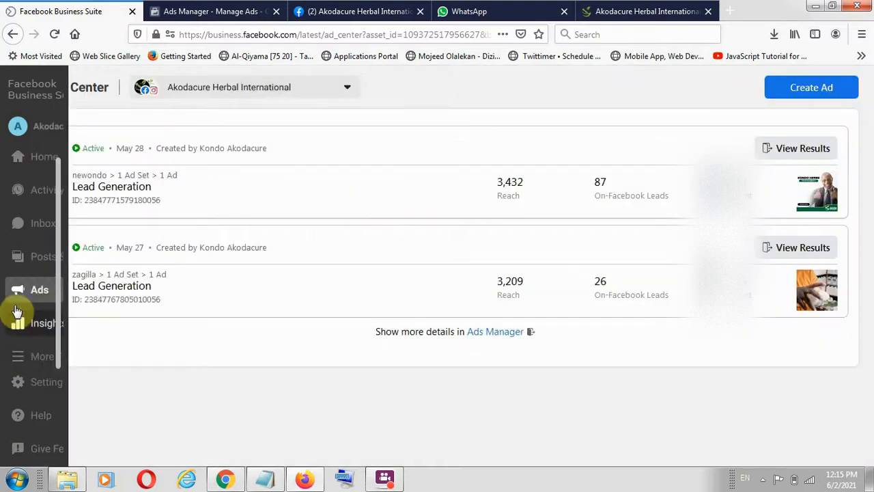
left_click(56, 357)
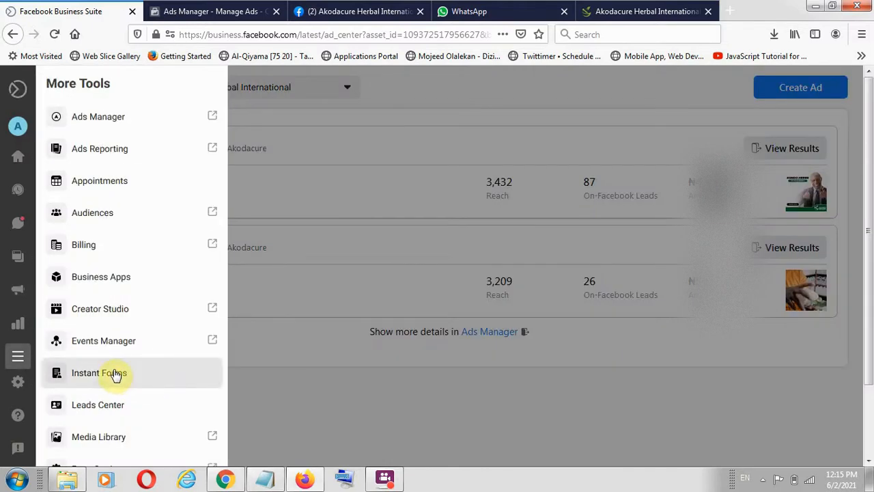
left_click(116, 374)
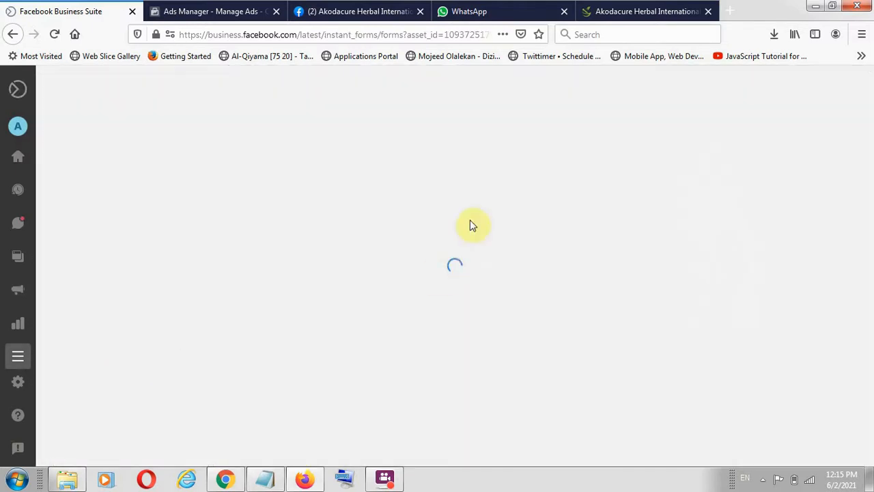
Open the Forms Library in the Facebook page's Publishing Tools and read its notice about managing lead forms.
left_click(384, 11)
scroll(470, 314, "down", 5)
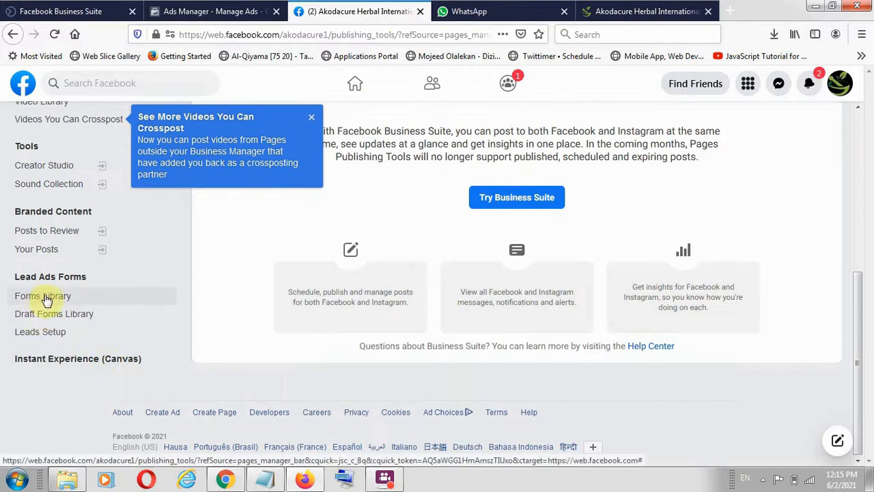
left_click(45, 300)
scroll(68, 314, "up", 5)
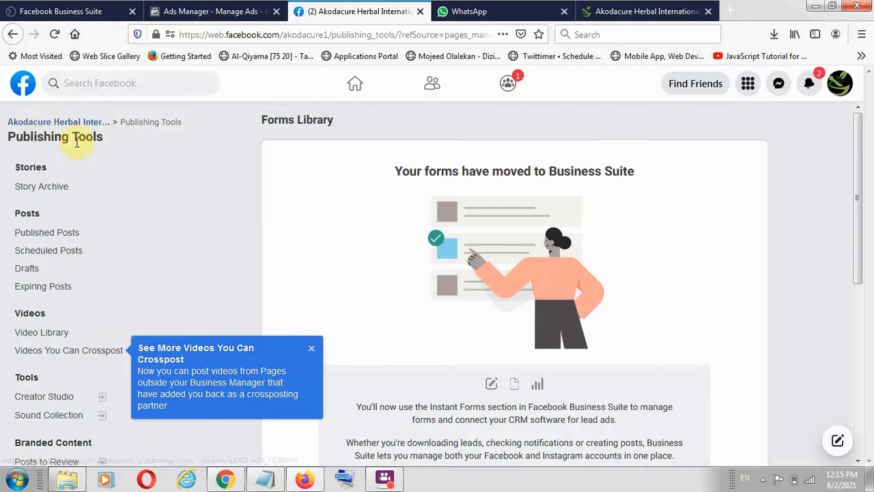
scroll(34, 332, "down", 3)
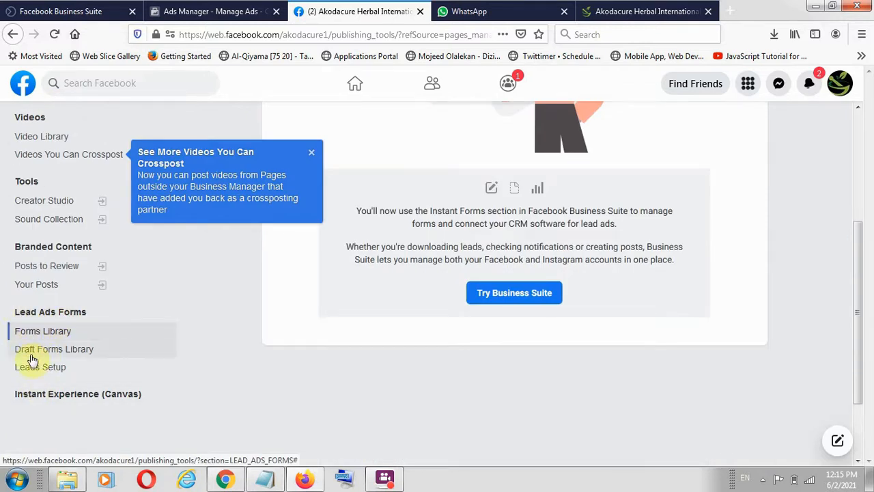
scroll(303, 361, "up", 5)
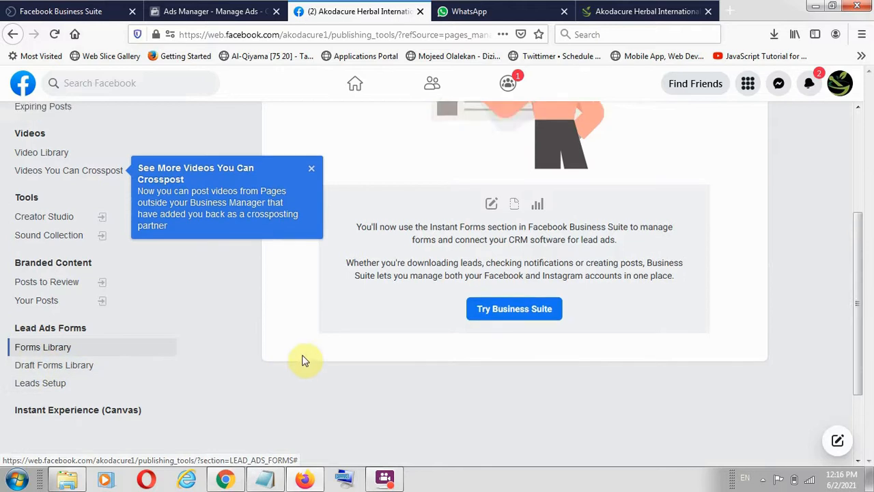
left_click_drag(403, 170, 633, 175)
scroll(439, 371, "down", 2)
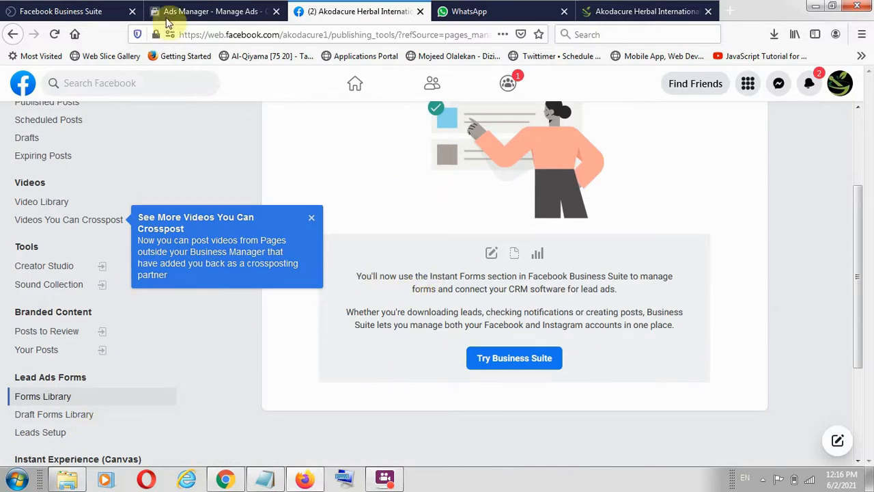
Return to the Business Suite lead forms and generate the kondo herbs leads download by date range, using Lifetime.
left_click(210, 12)
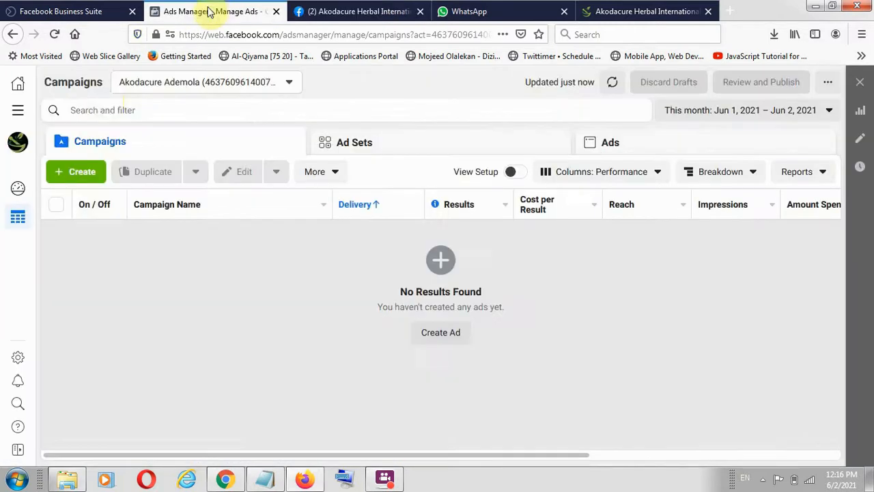
left_click(72, 11)
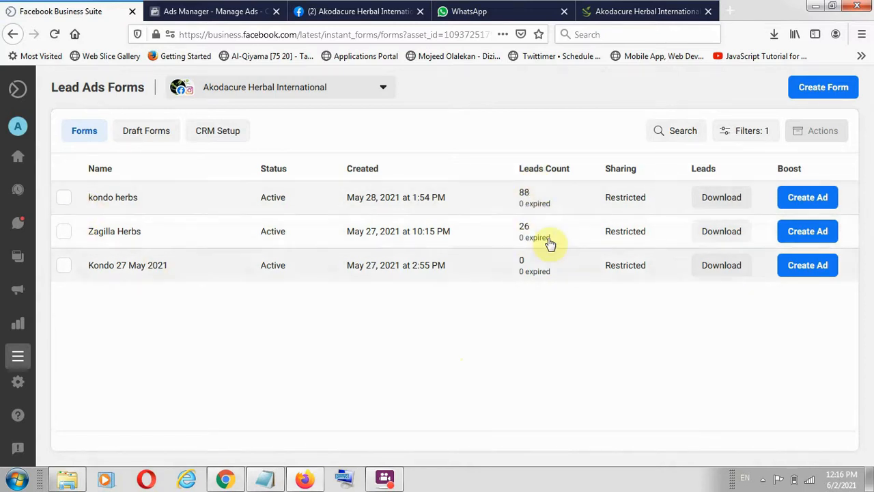
left_click(711, 204)
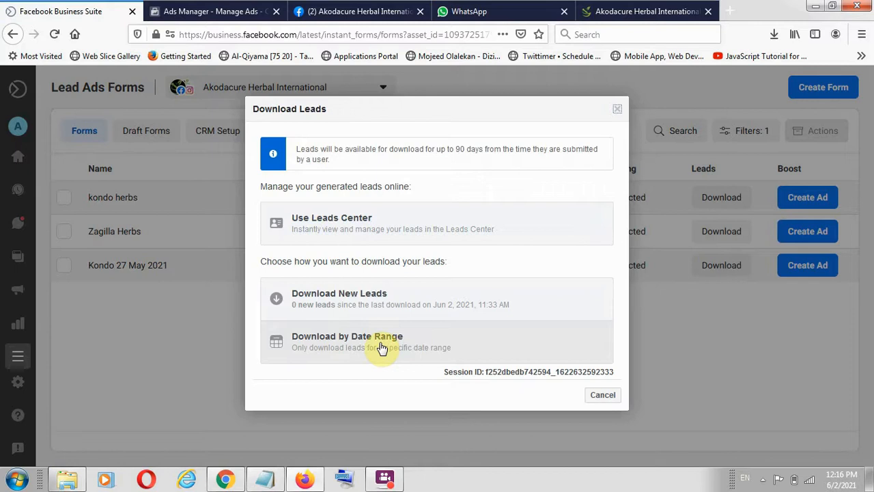
double_click(456, 150)
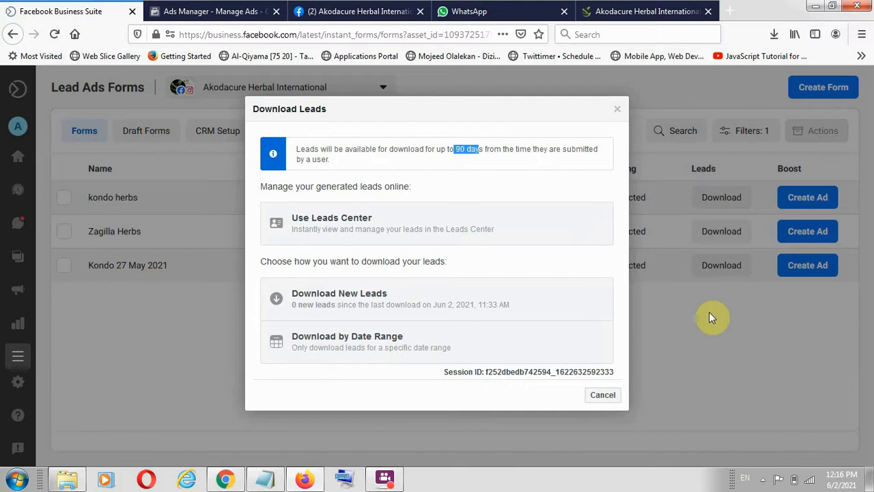
left_click(382, 341)
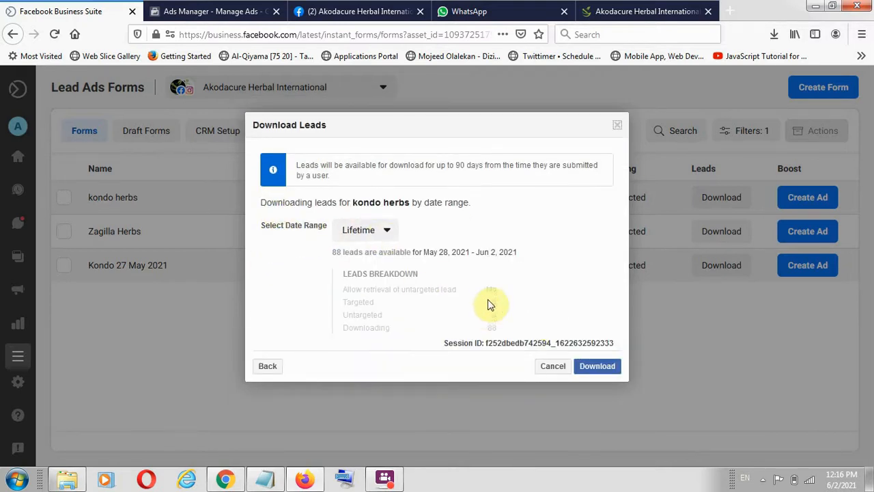
left_click(598, 367)
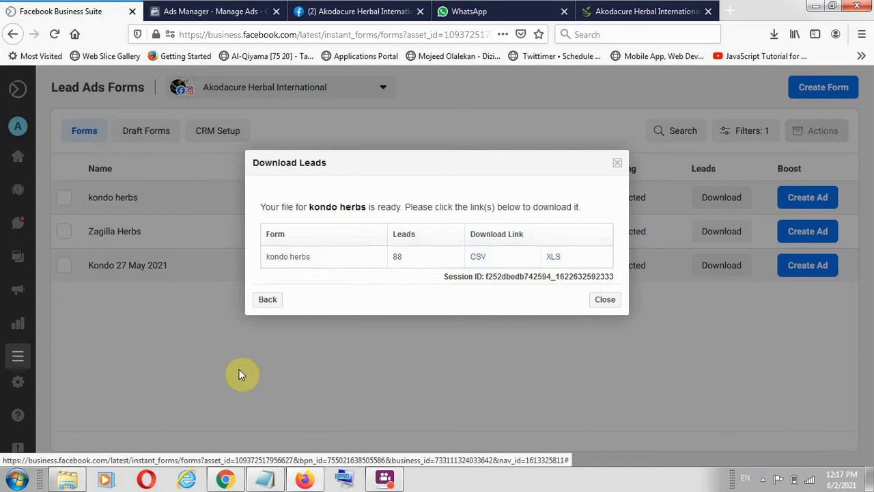
Open the Downloads folder in Windows Explorer and browse the previously downloaded lead files.
left_click(67, 480)
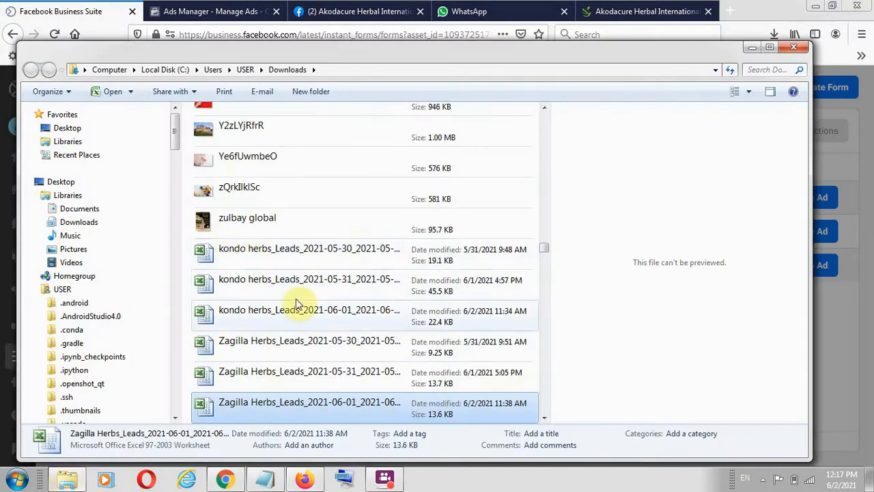
scroll(376, 337, "up", 12)
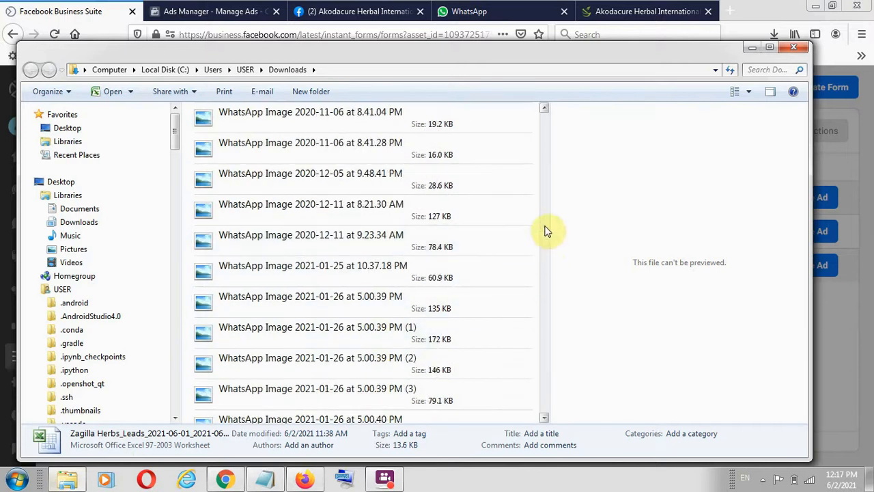
left_click_drag(546, 230, 548, 258)
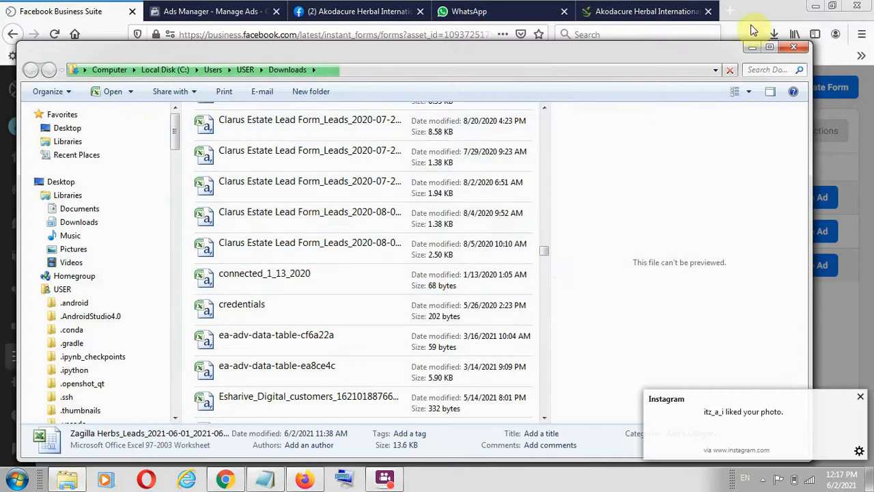
Return to Business Suite and save the generated kondo herbs leads as an XLS file.
left_click(754, 50)
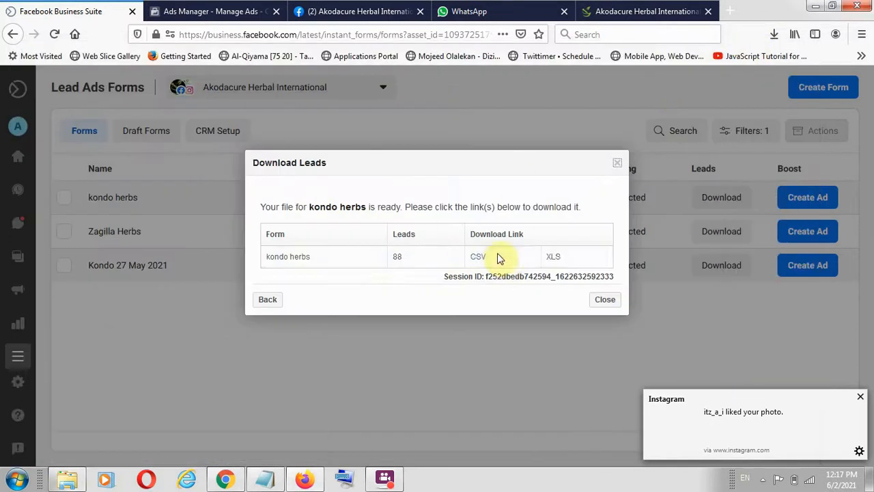
left_click(549, 263)
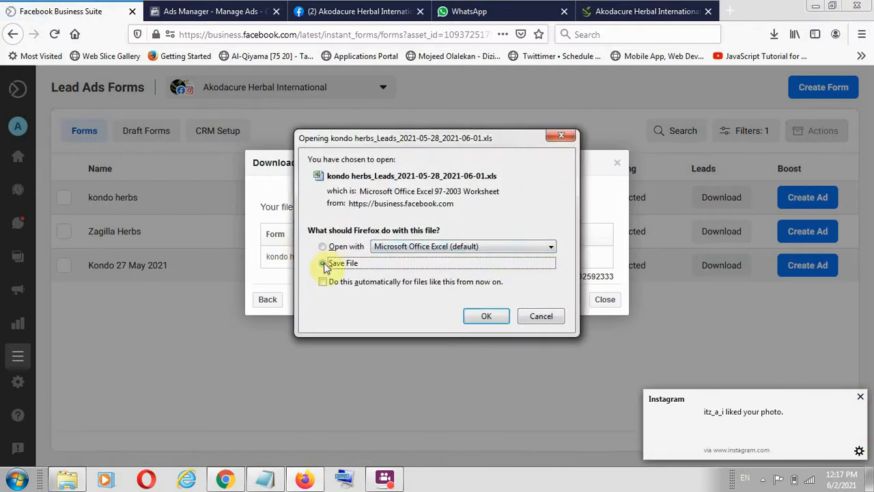
left_click(481, 319)
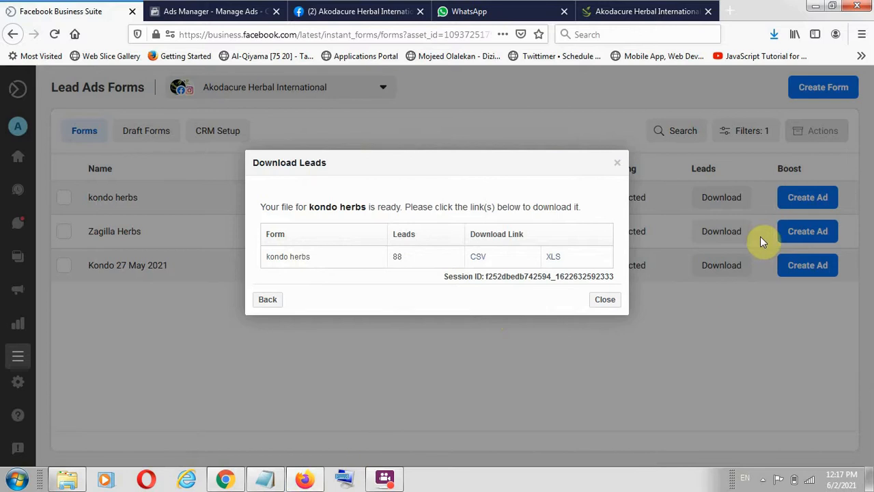
Open the downloaded kondo herbs leads file from its folder in Excel as read-only and look through its columns up to phone_number.
left_click(774, 36)
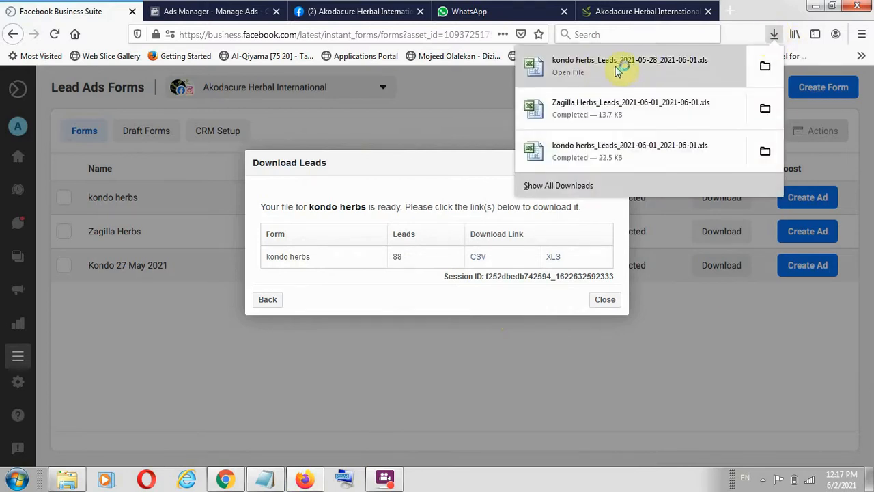
left_click(765, 66)
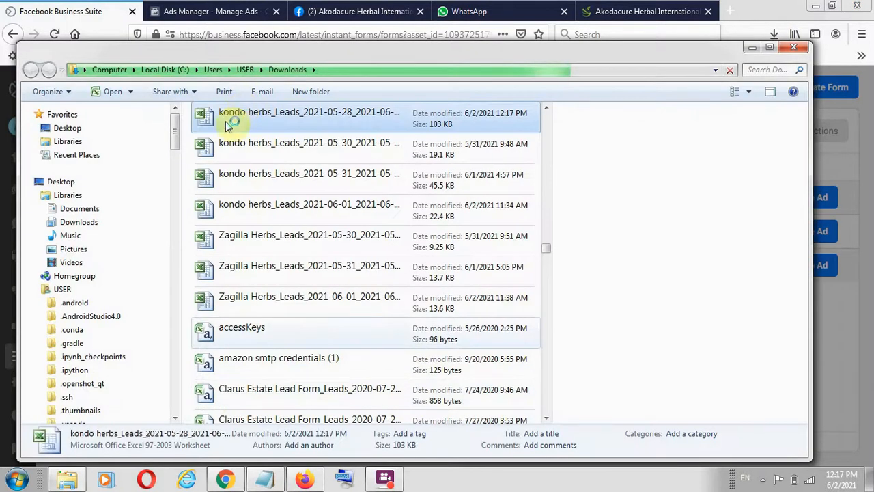
double_click(263, 115)
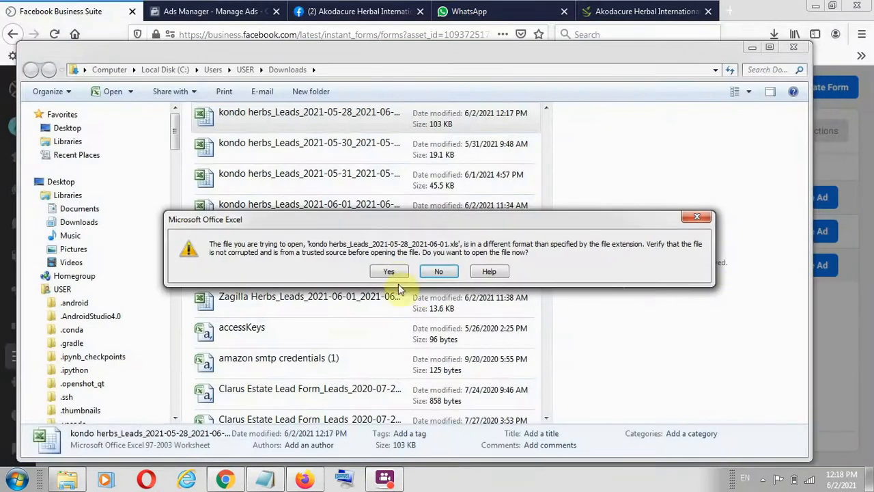
left_click(389, 273)
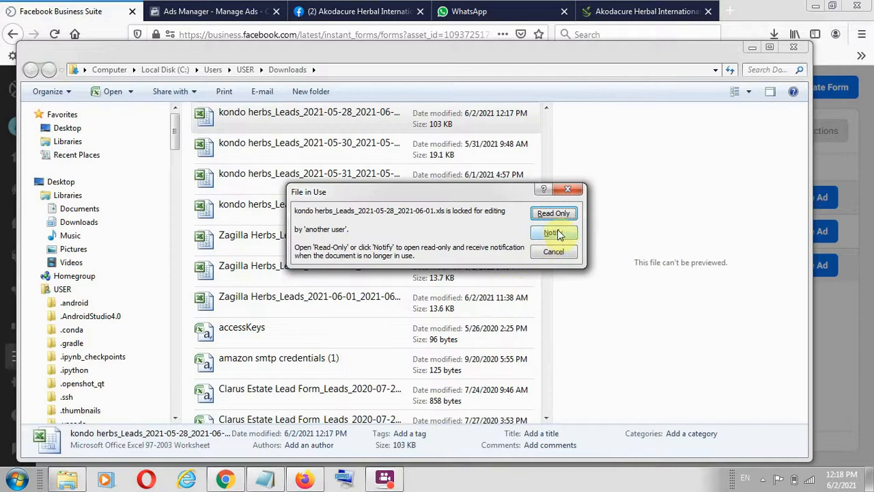
left_click(559, 217)
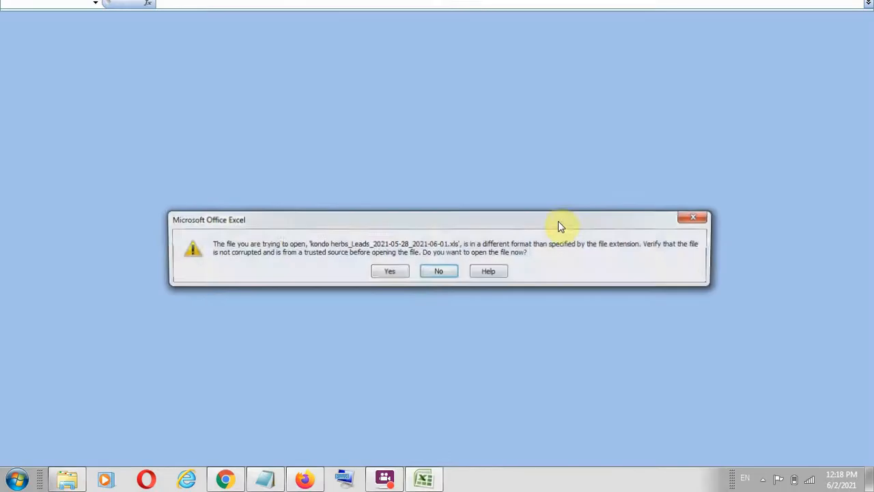
left_click(389, 272)
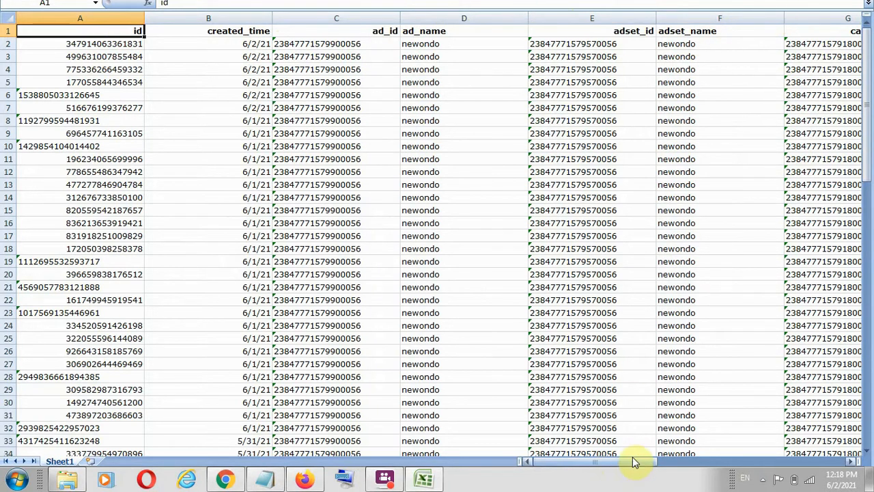
left_click_drag(632, 458, 706, 466)
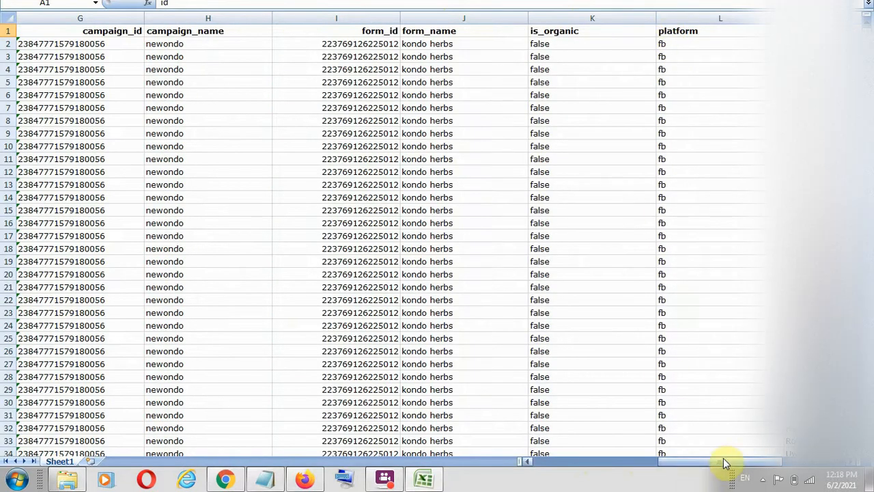
left_click_drag(722, 460, 776, 453)
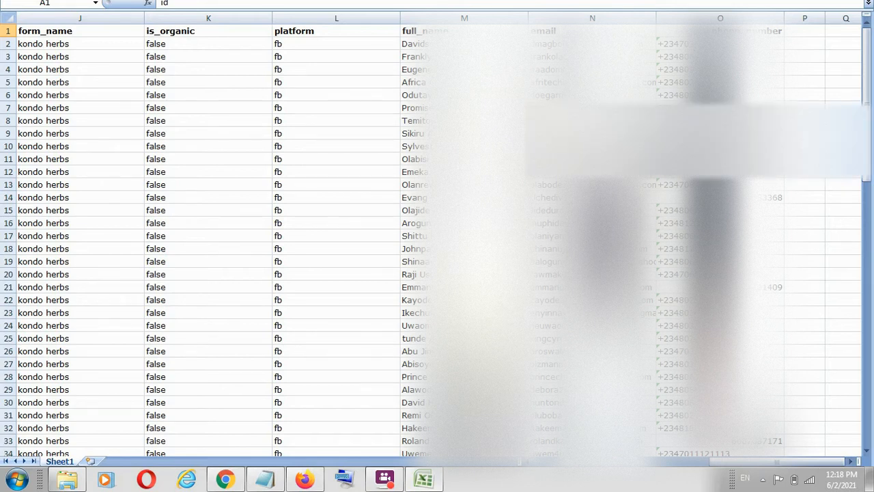
Switch to the Notepad outline and review the traffic source, audience, prospects and customers lines and the USE CRM point.
left_click(265, 480)
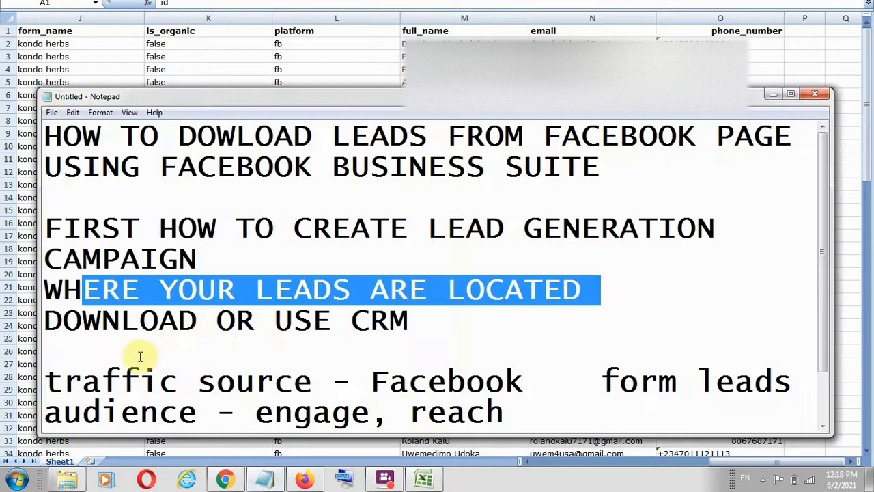
scroll(203, 345, "down", 1)
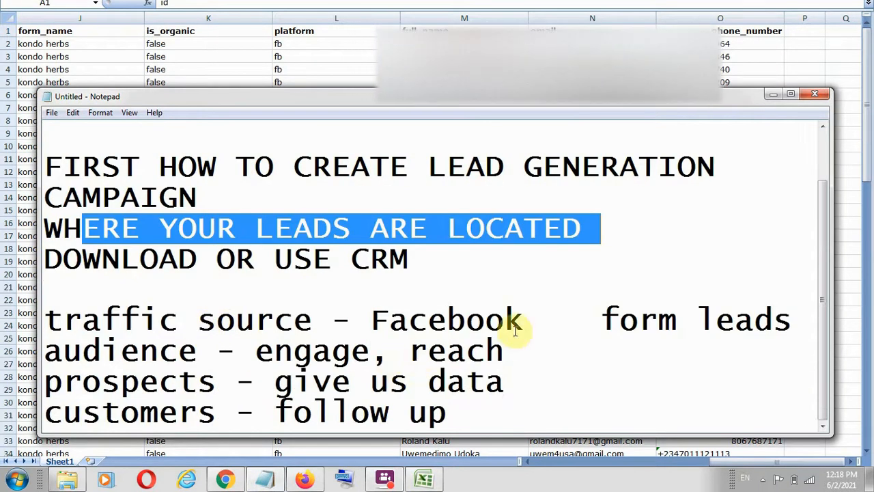
left_click_drag(523, 319, 44, 319)
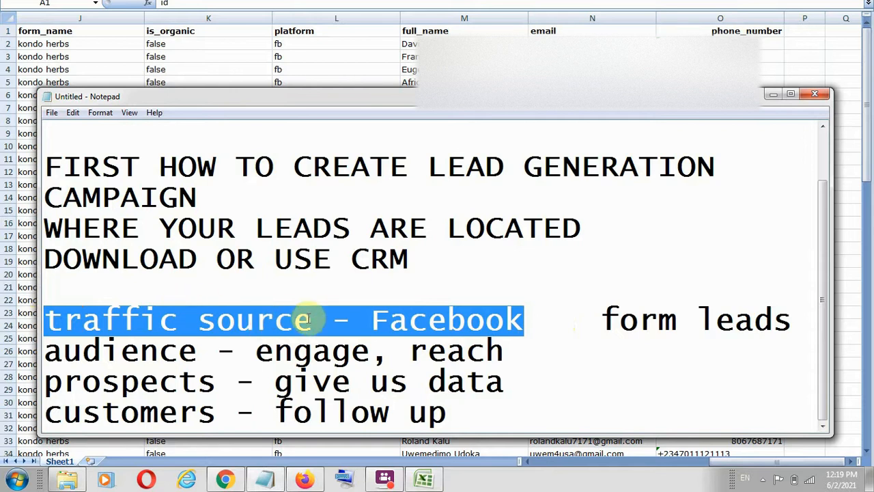
left_click_drag(509, 382, 62, 352)
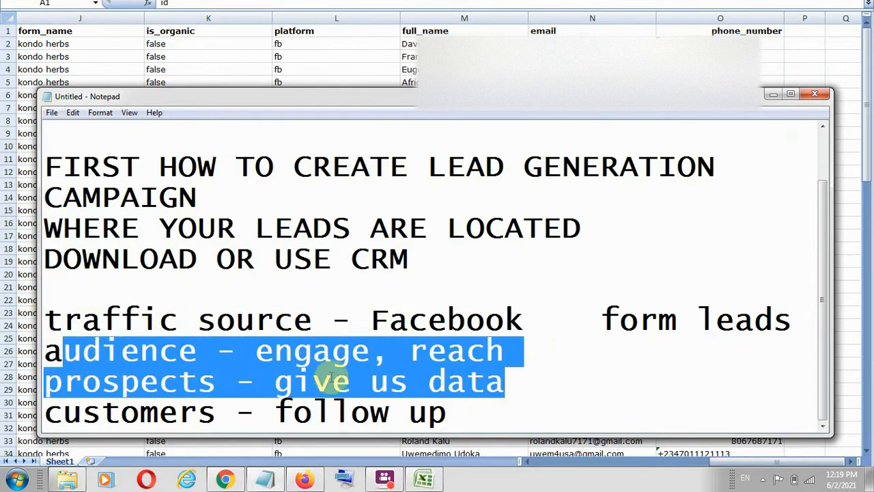
left_click(530, 384)
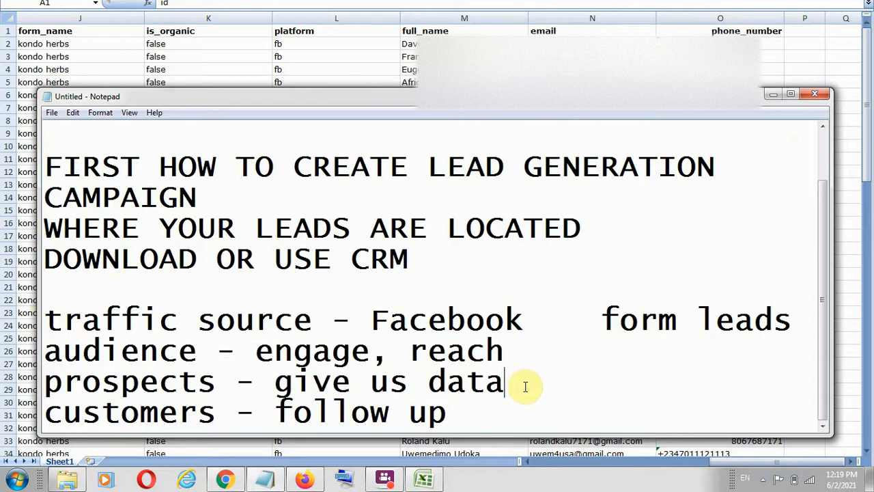
left_click_drag(460, 414, 276, 411)
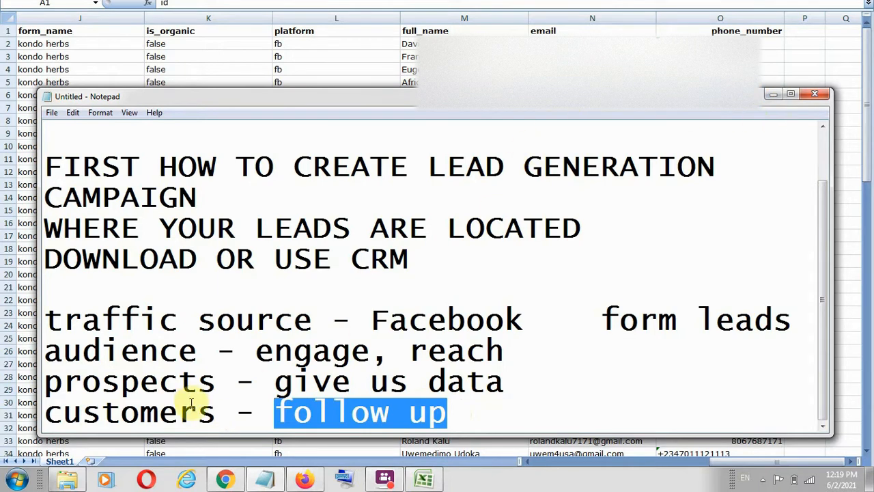
left_click_drag(217, 385, 43, 385)
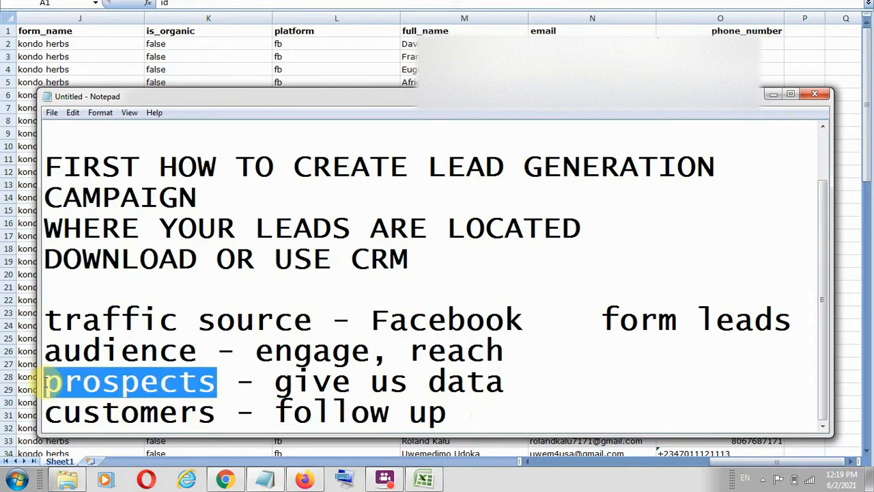
left_click_drag(236, 413, 45, 413)
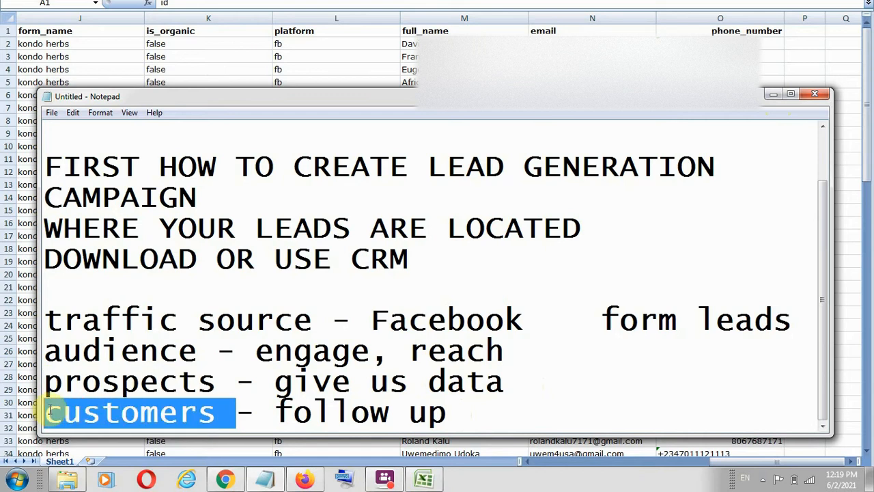
left_click(474, 413)
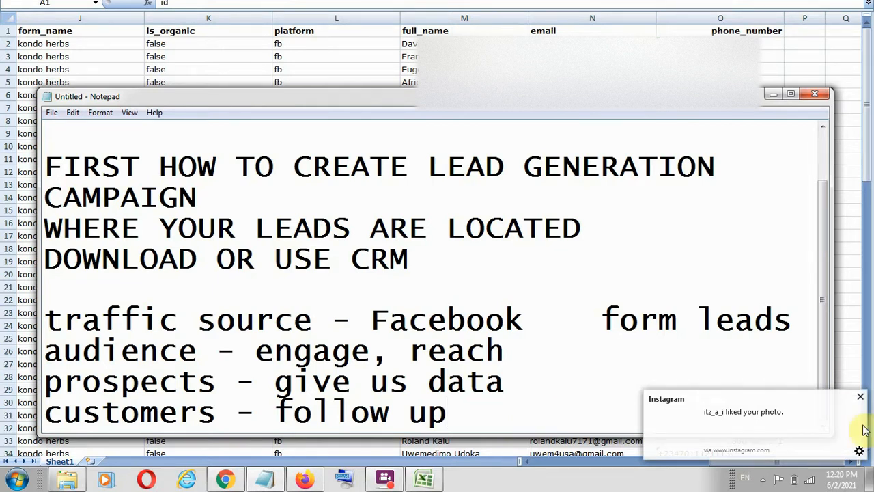
scroll(415, 345, "up", 1)
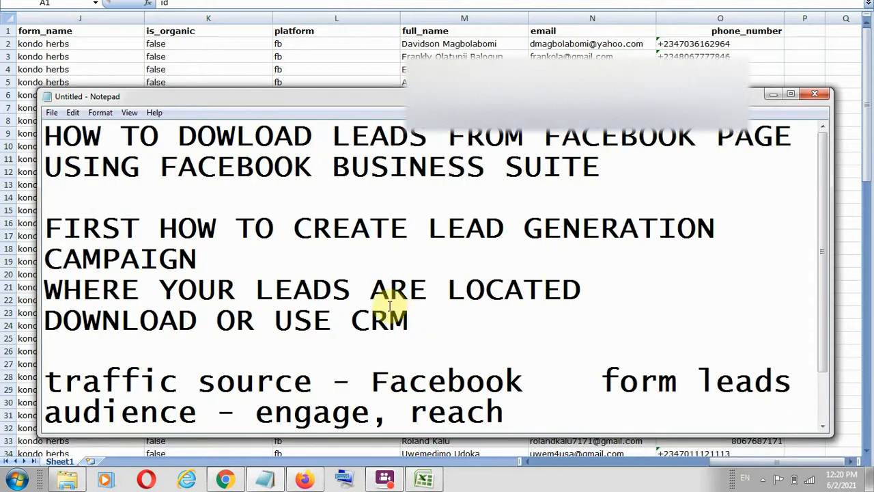
left_click_drag(293, 320, 439, 317)
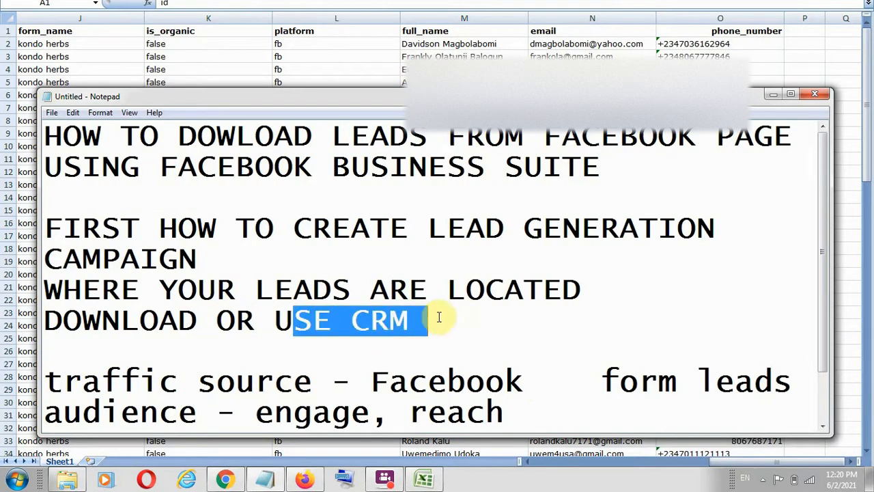
Return to Business Suite, close the Download Leads dialog, and review the Mailchimp connection under CRM Setup alongside the Excel leads sheet.
left_click(306, 480)
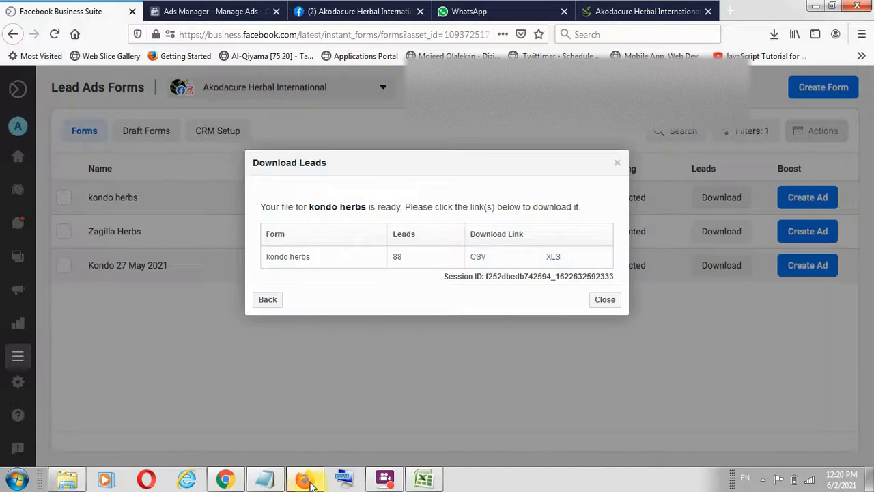
left_click(604, 301)
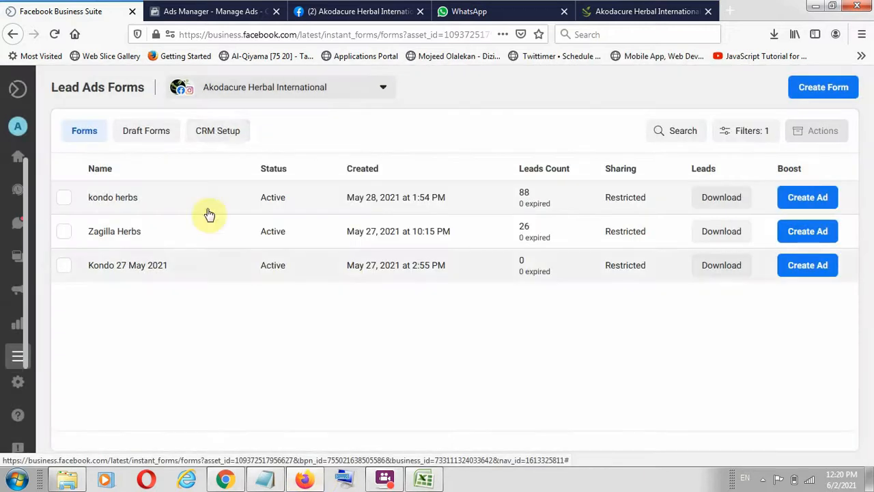
left_click(219, 132)
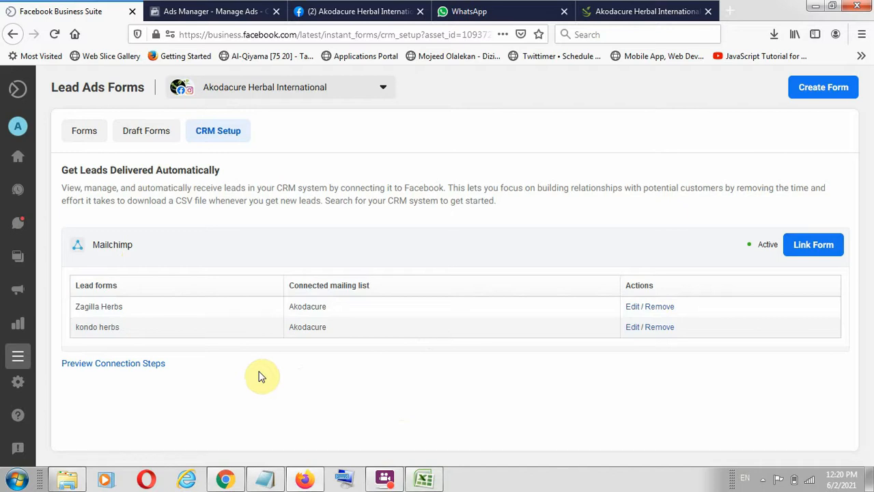
left_click(425, 480)
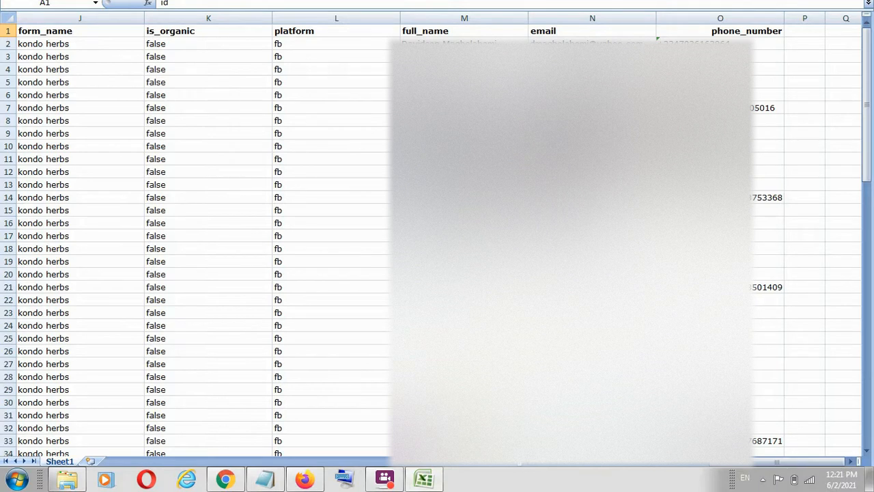
mouse_move(311, 485)
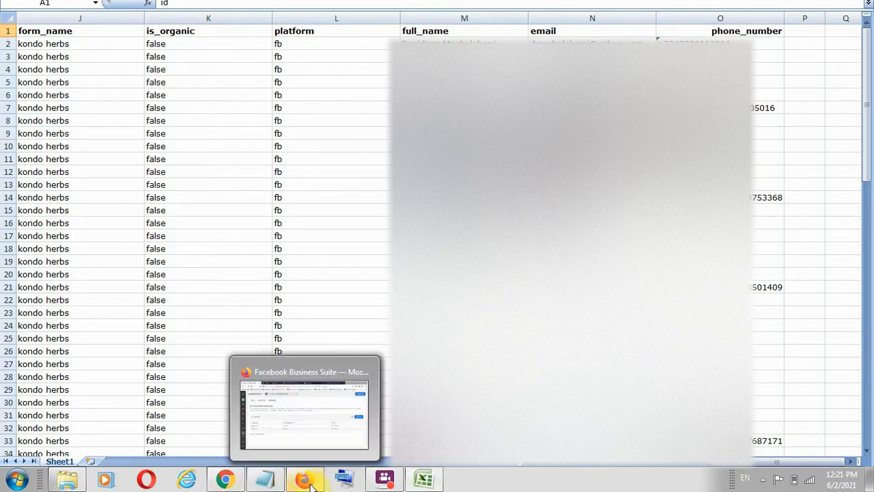
left_click(309, 482)
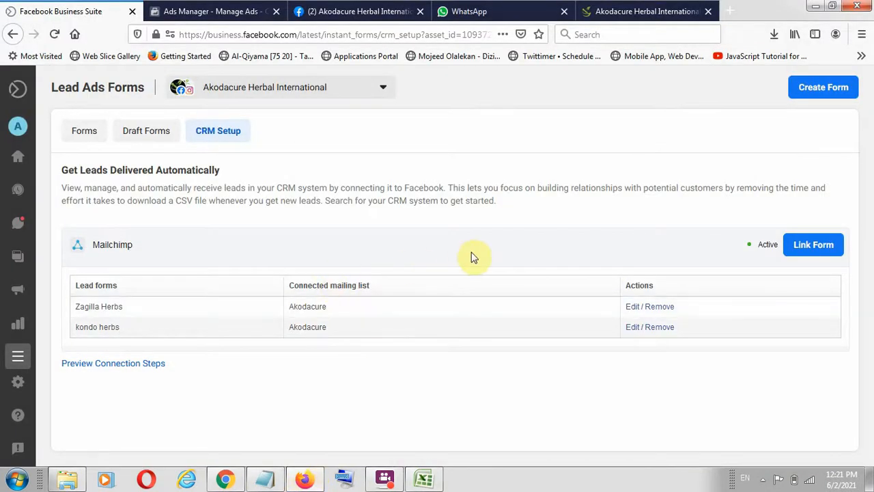
Switch to the akodacure.com website and look through the home page's banner, company introduction and product sections.
left_click(630, 12)
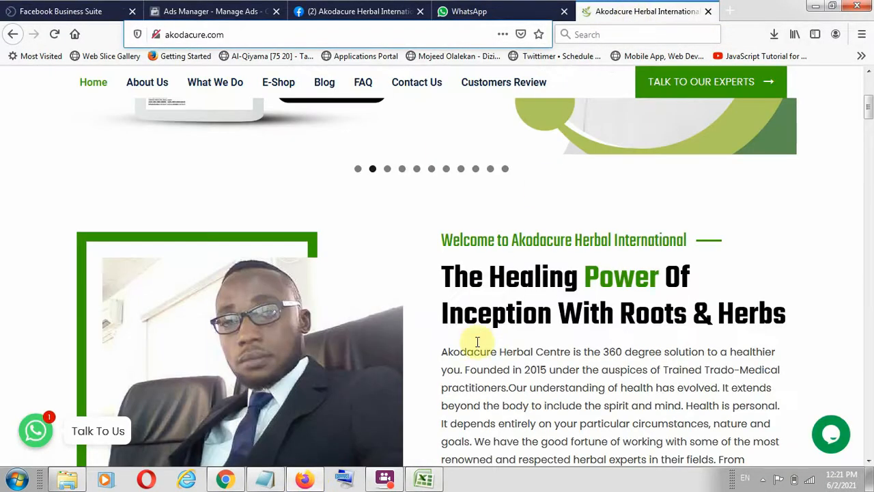
scroll(472, 345, "up", 3)
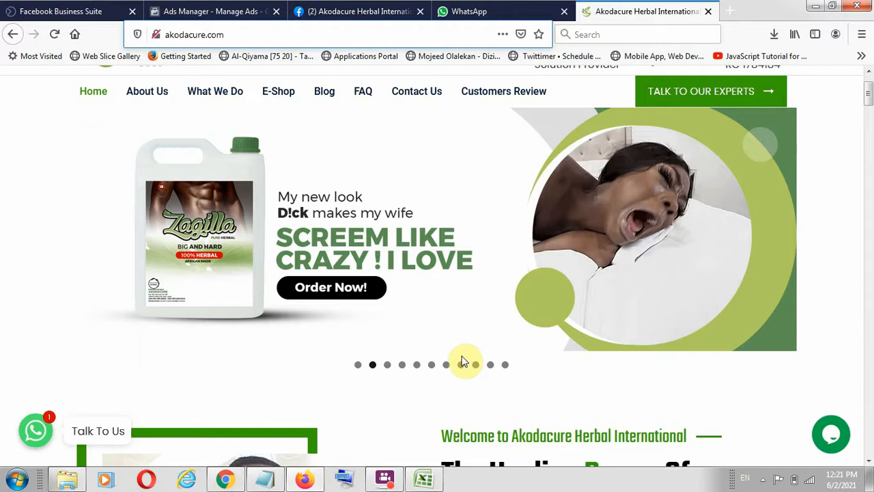
scroll(462, 362, "up", 1)
scroll(455, 357, "down", 1)
scroll(456, 358, "down", 8)
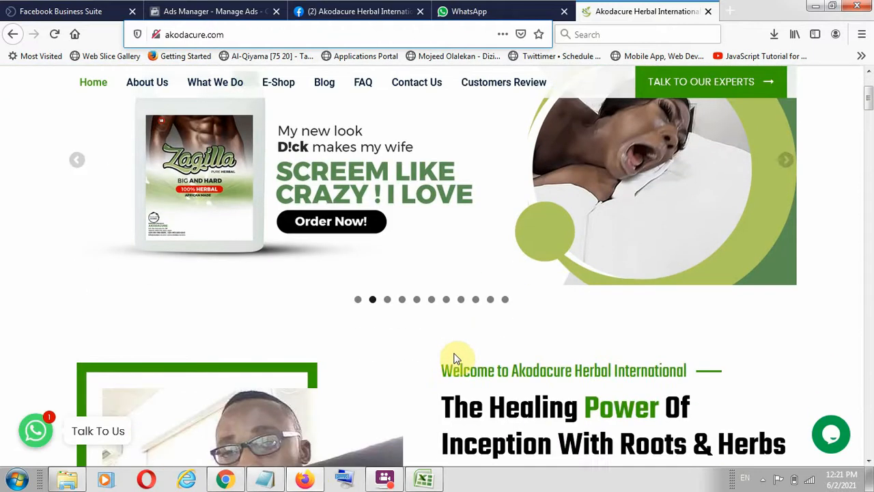
scroll(454, 355, "down", 10)
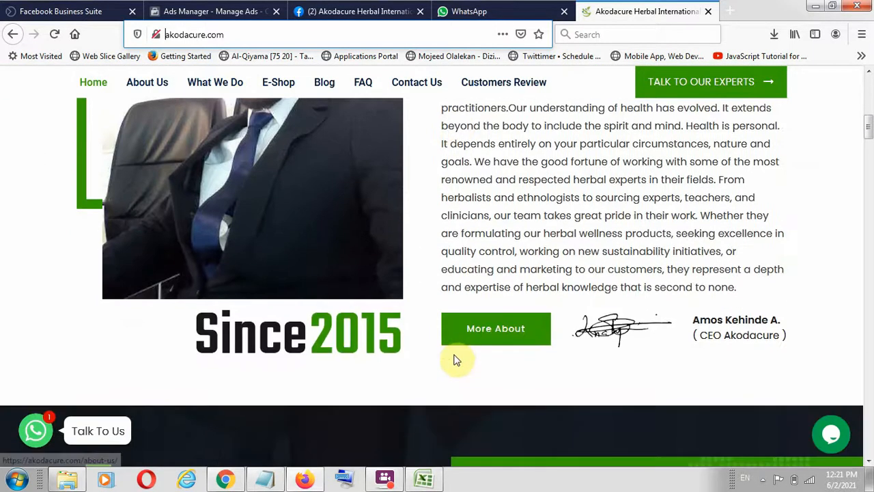
scroll(456, 363, "down", 10)
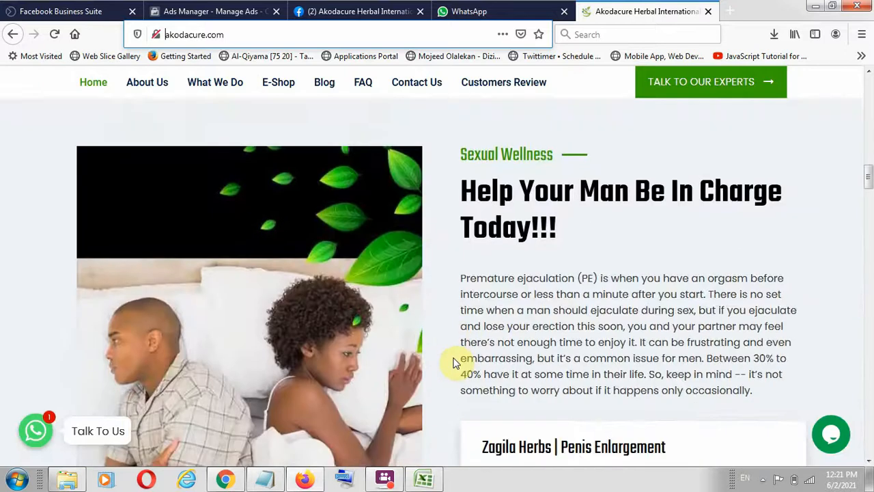
scroll(456, 364, "down", 5)
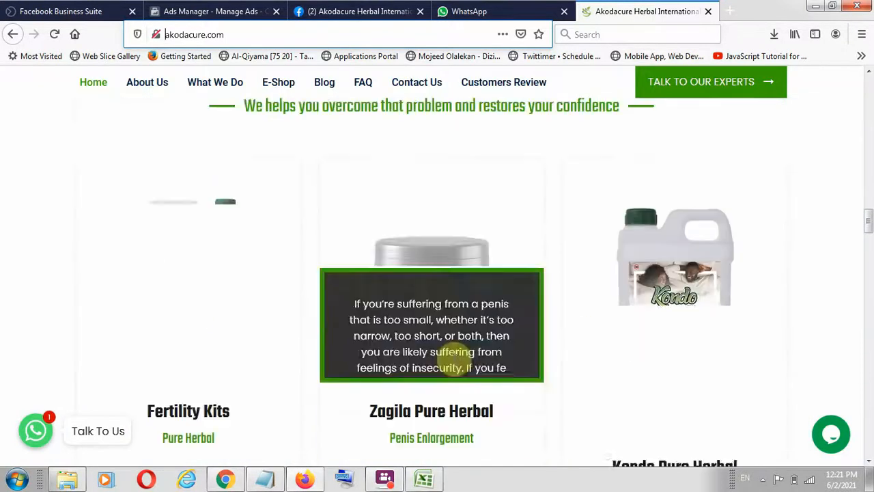
scroll(454, 362, "up", 4)
scroll(455, 361, "up", 15)
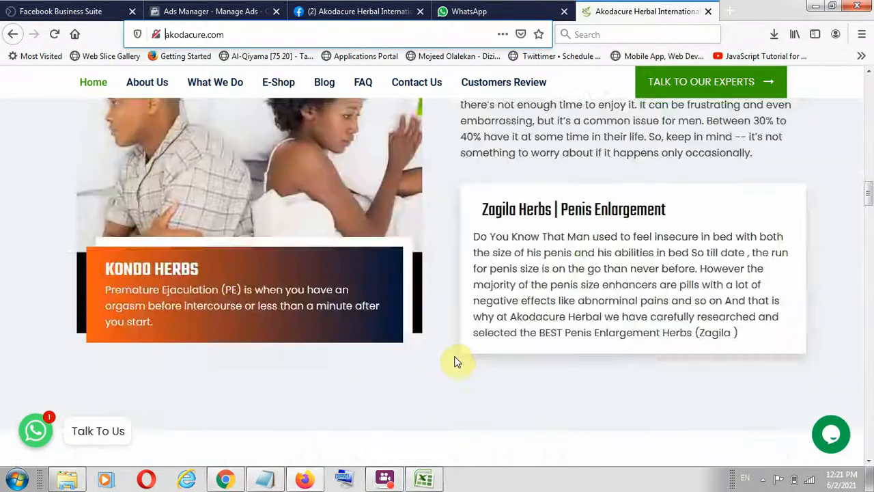
scroll(450, 341, "up", 10)
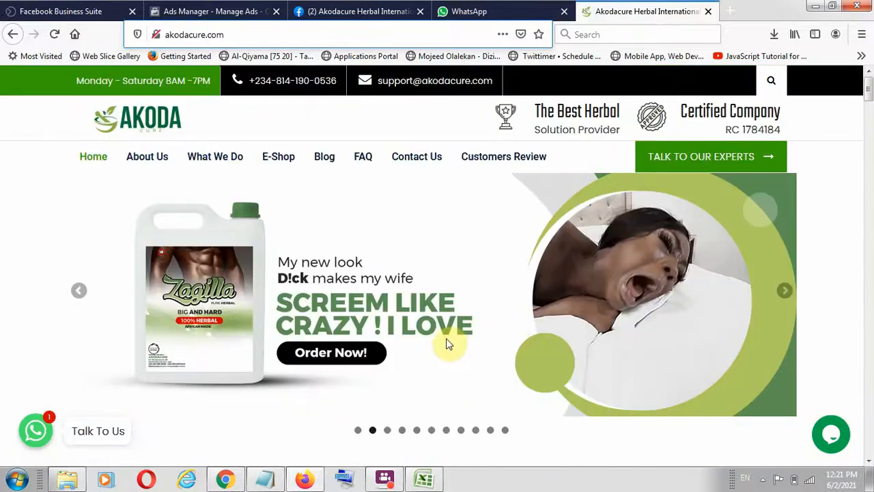
scroll(447, 341, "down", 4)
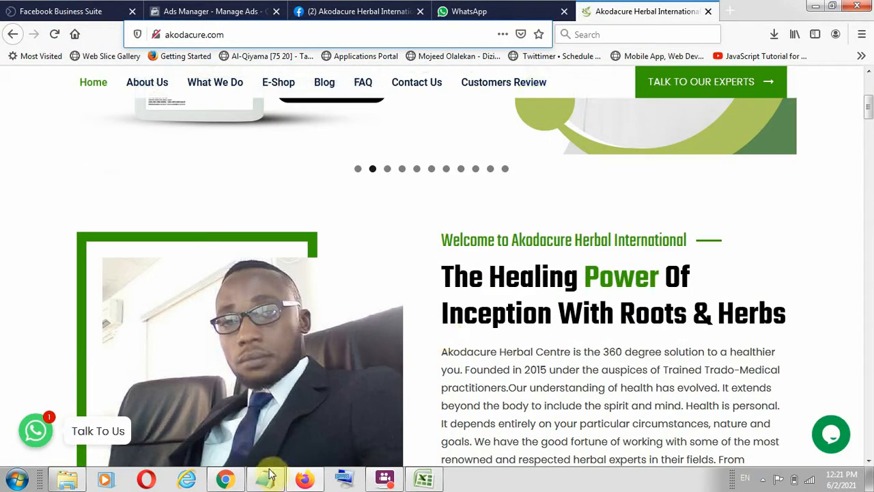
scroll(489, 393, "down", 3)
scroll(489, 393, "down", 1)
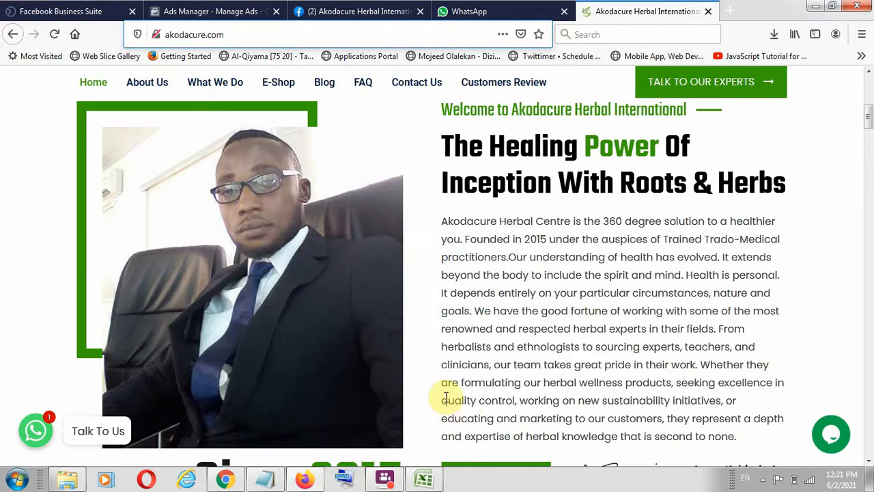
Switch to the Campaigns page in Ads Manager.
left_click(208, 11)
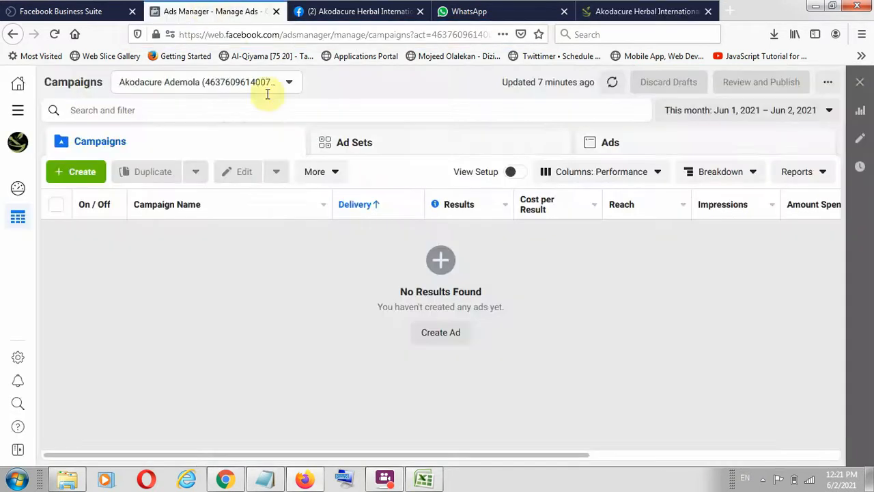